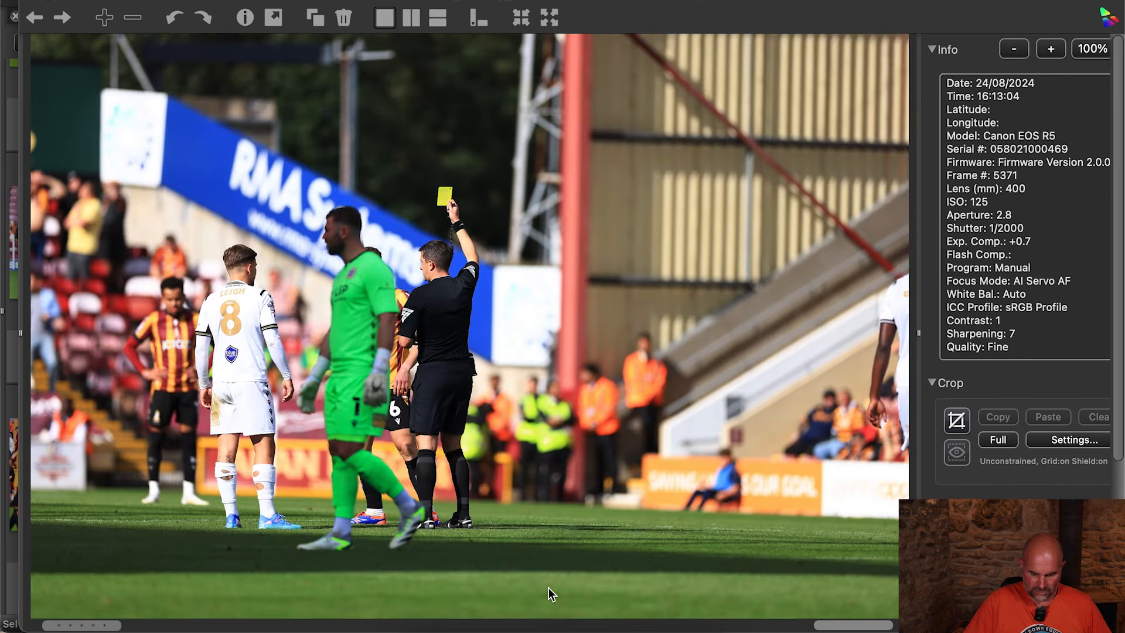
# - Review the match photos around the referee's yellow card, comparing the card shots with the frames before and after them
pyautogui.press('Left')
pyautogui.press('Left')
pyautogui.press('Left')
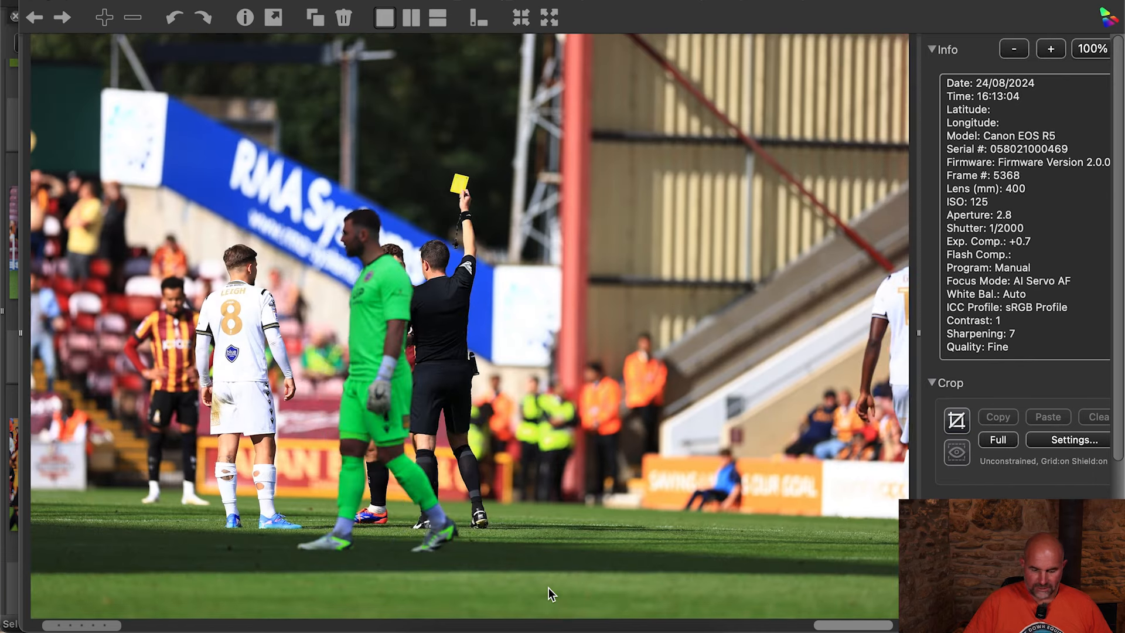
pyautogui.press('Left')
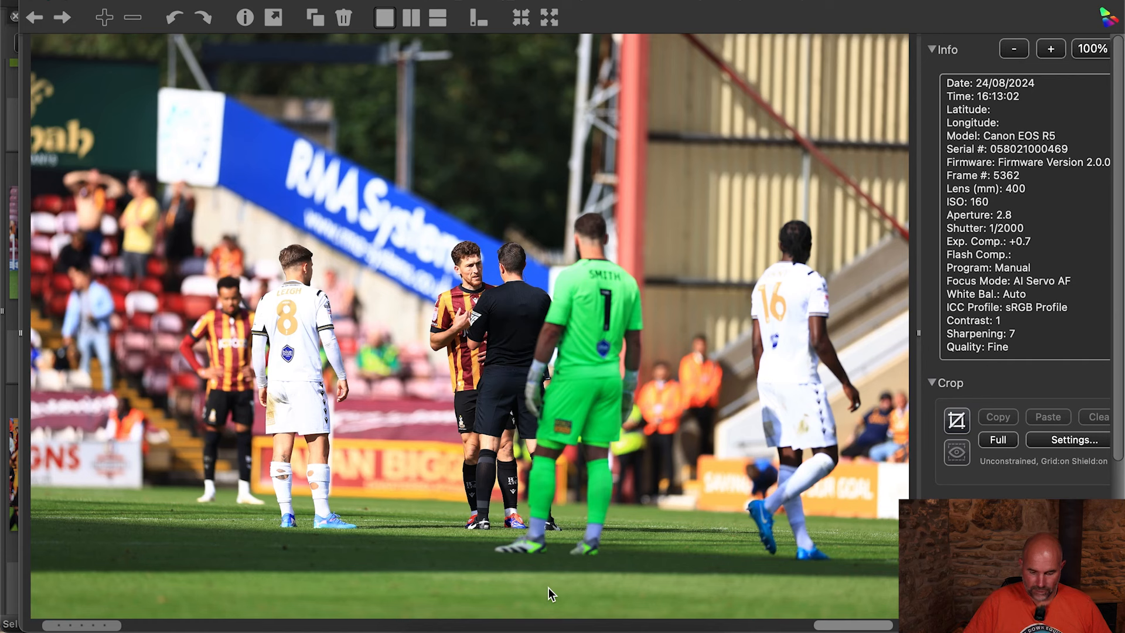
pyautogui.press('Right')
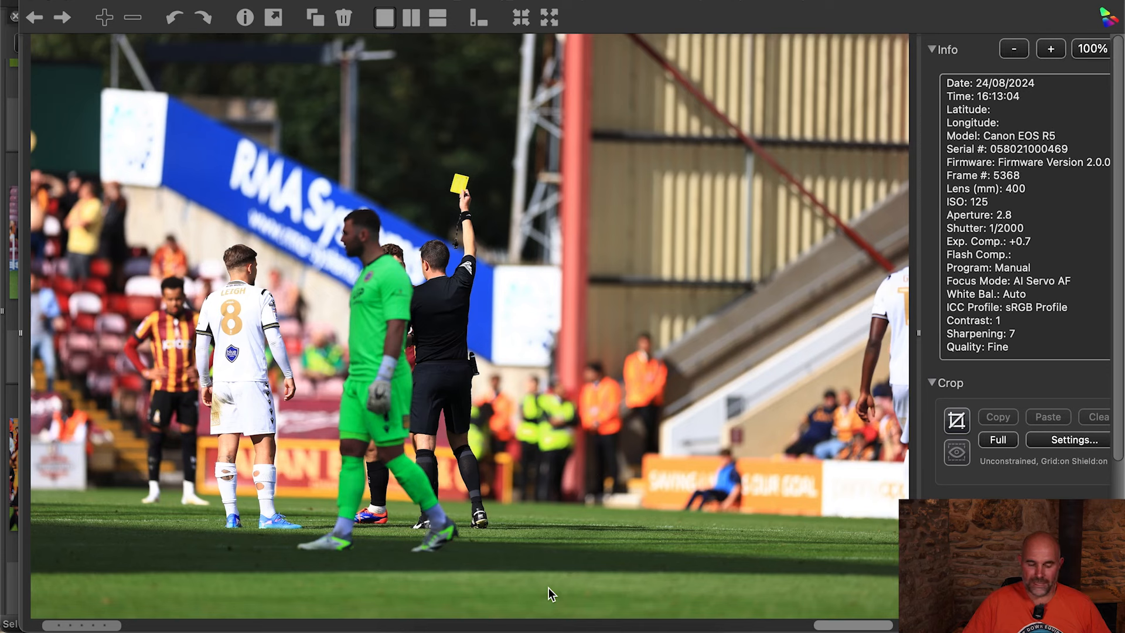
pyautogui.press('Right')
pyautogui.press('Right')
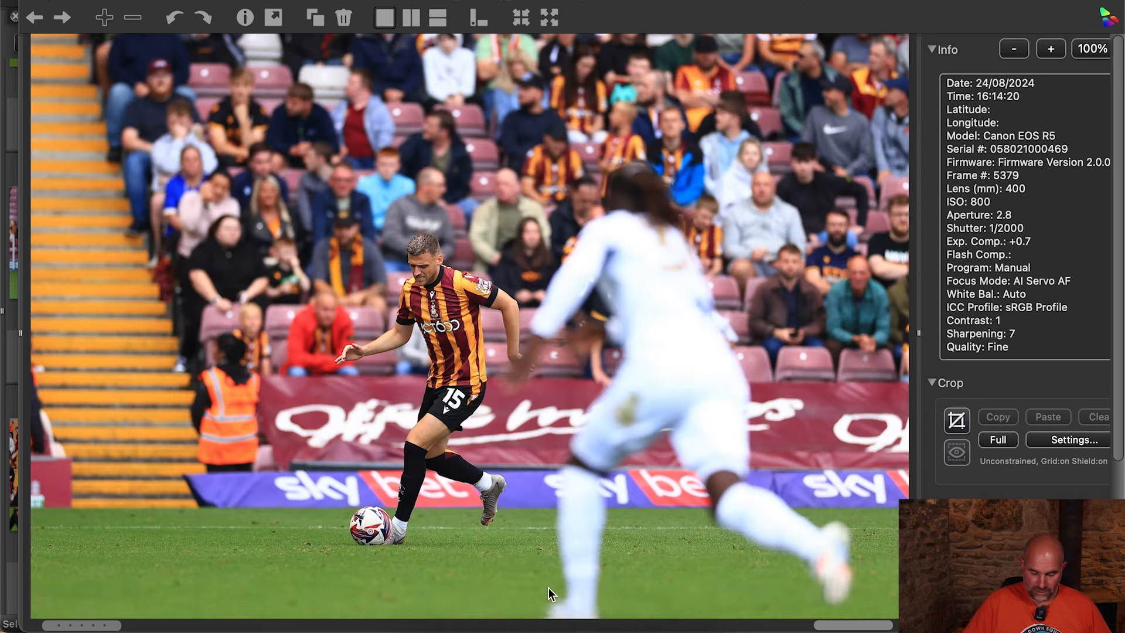
pyautogui.press('Left')
pyautogui.press('Left')
pyautogui.press('Left')
pyautogui.press('Left')
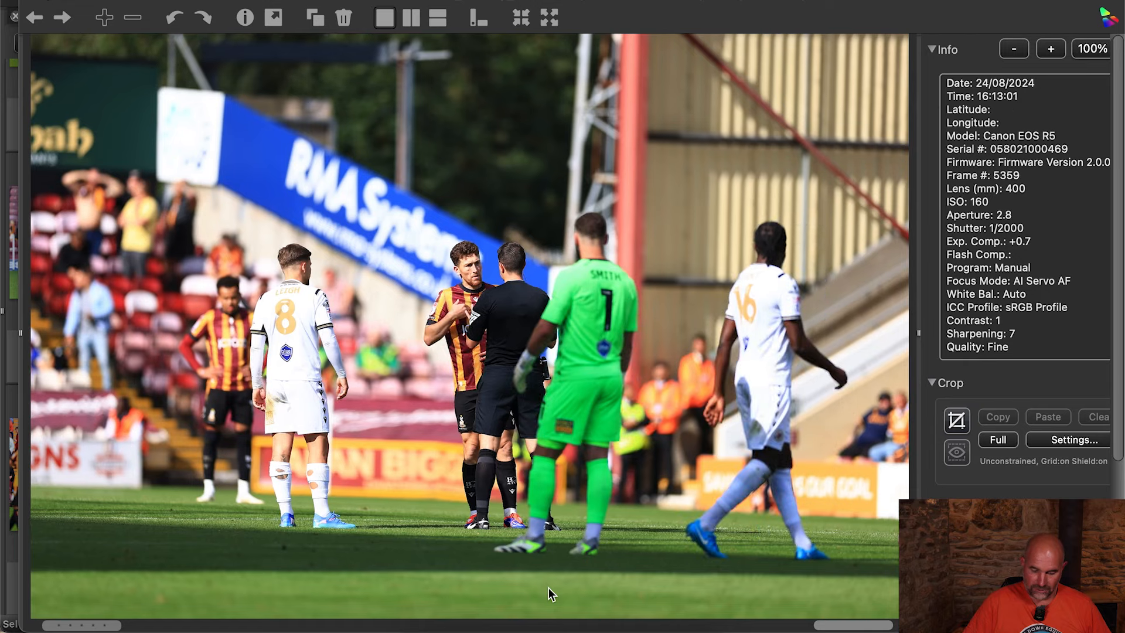
pyautogui.press('Right')
pyautogui.press('Right')
pyautogui.press('Right')
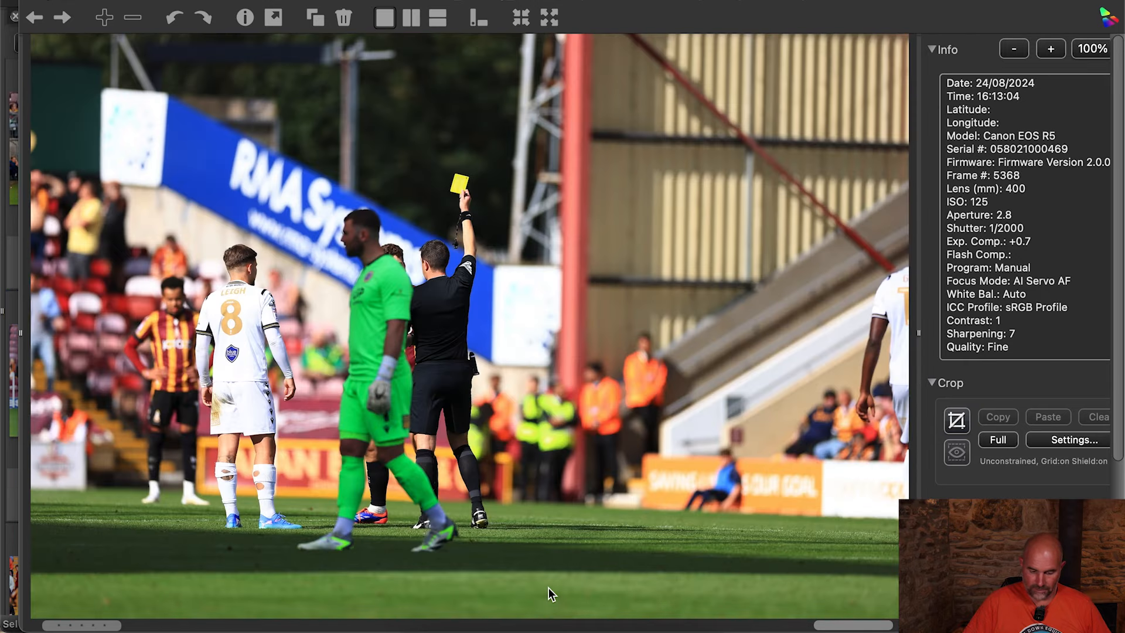
pyautogui.press('Right')
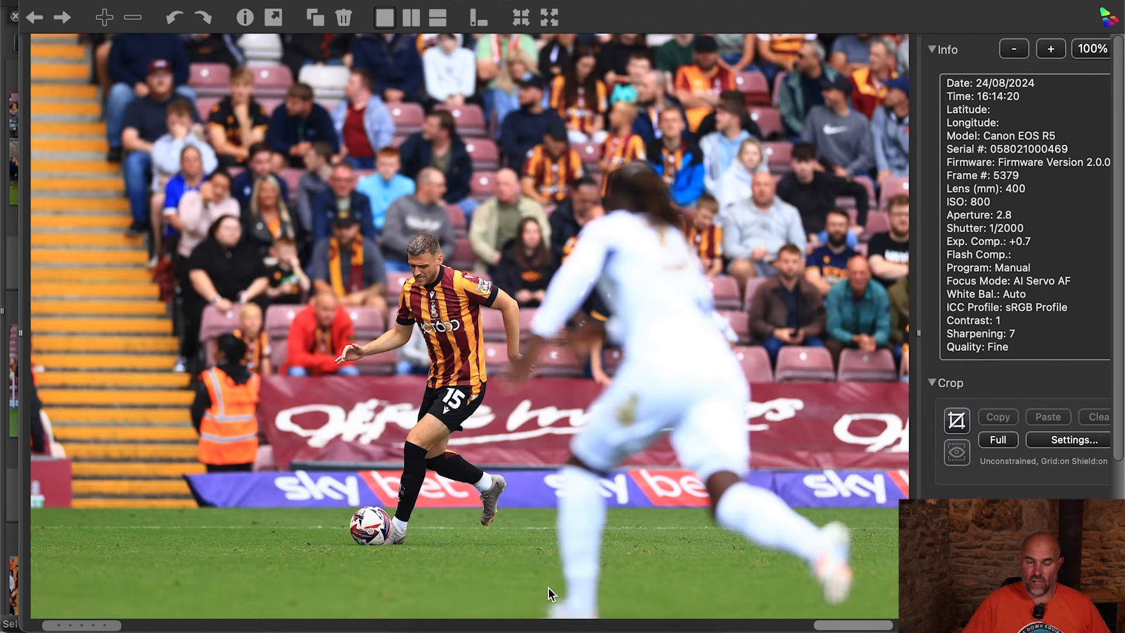
pyautogui.press('Right')
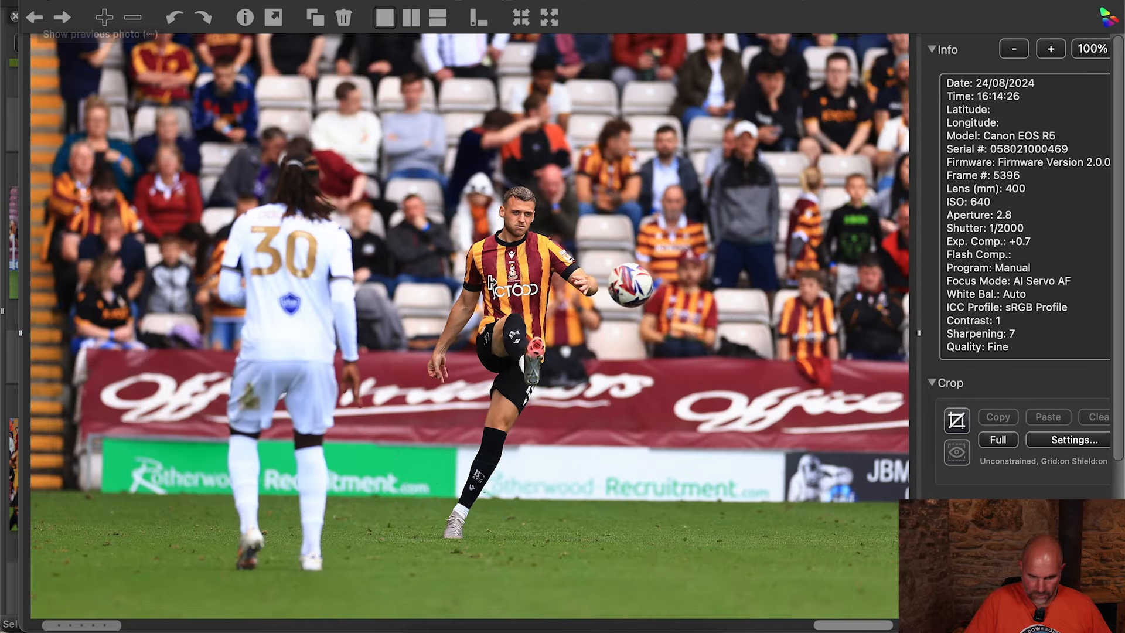
# - Return to the thumbnail overview and look through the match photos for the goal sequence starting at bradford_bromley_00101.JPG
pyautogui.click(32, 1)
pyautogui.scroll(-3, 594, 377)
pyautogui.scroll(10, 593, 377)
pyautogui.scroll(-20, 593, 381)
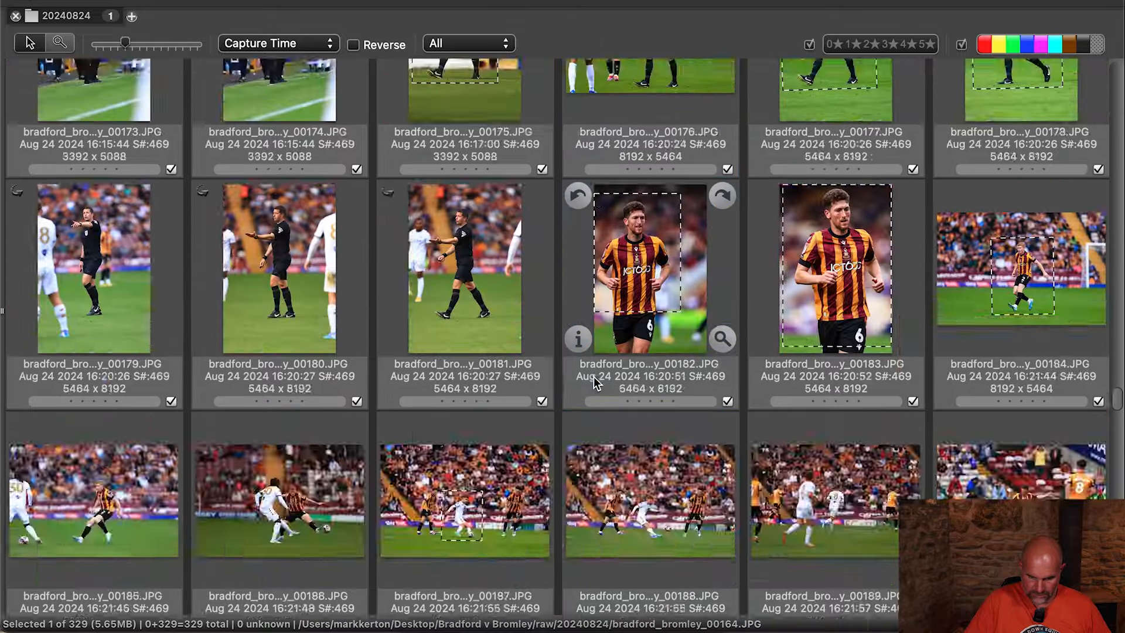
pyautogui.scroll(-15, 595, 381)
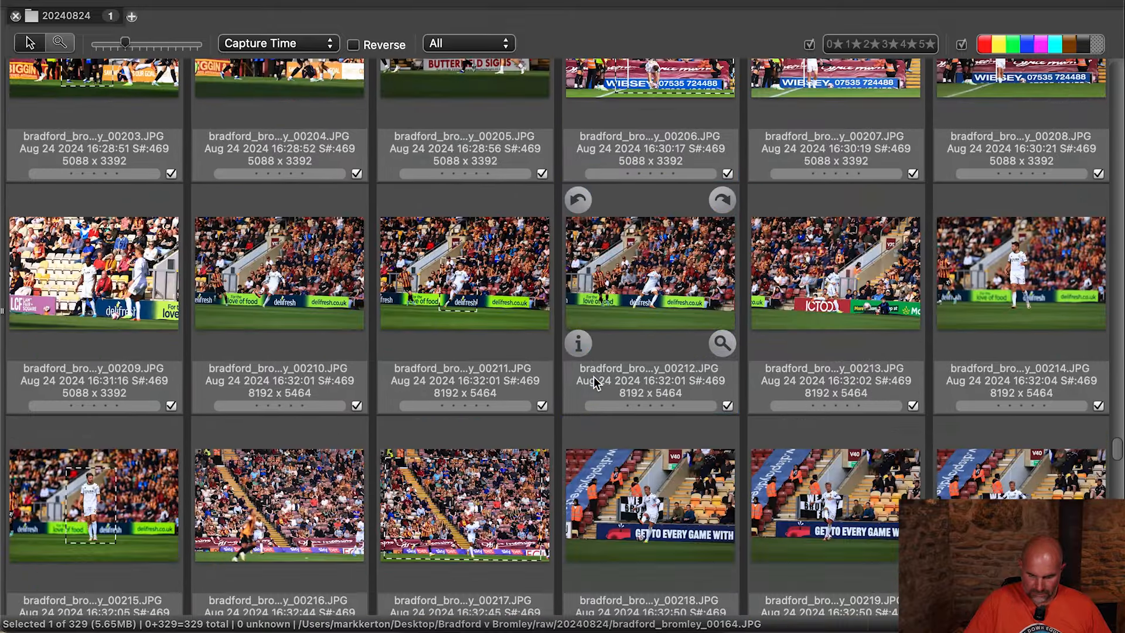
pyautogui.scroll(-18, 595, 382)
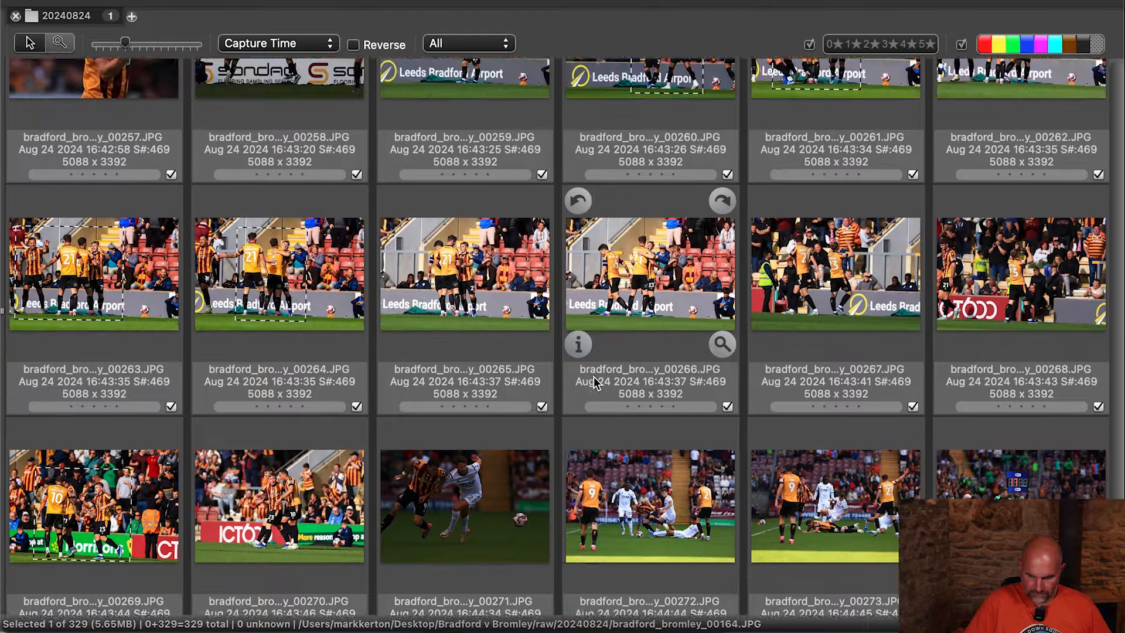
pyautogui.scroll(-4, 594, 382)
pyautogui.scroll(20, 594, 382)
pyautogui.scroll(15, 594, 382)
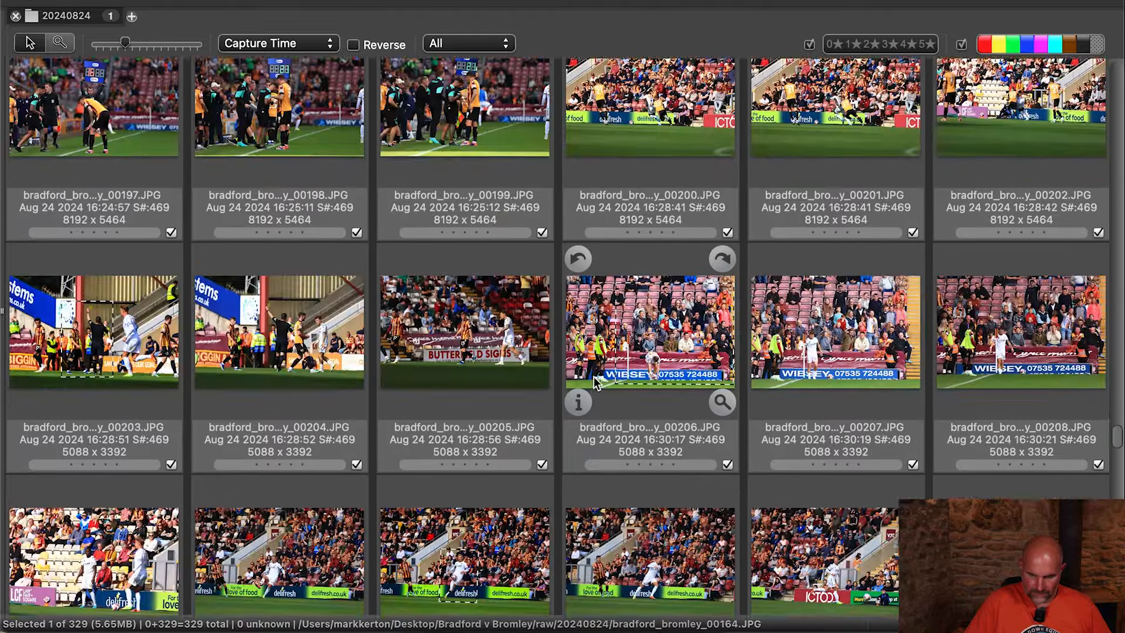
pyautogui.scroll(8, 594, 382)
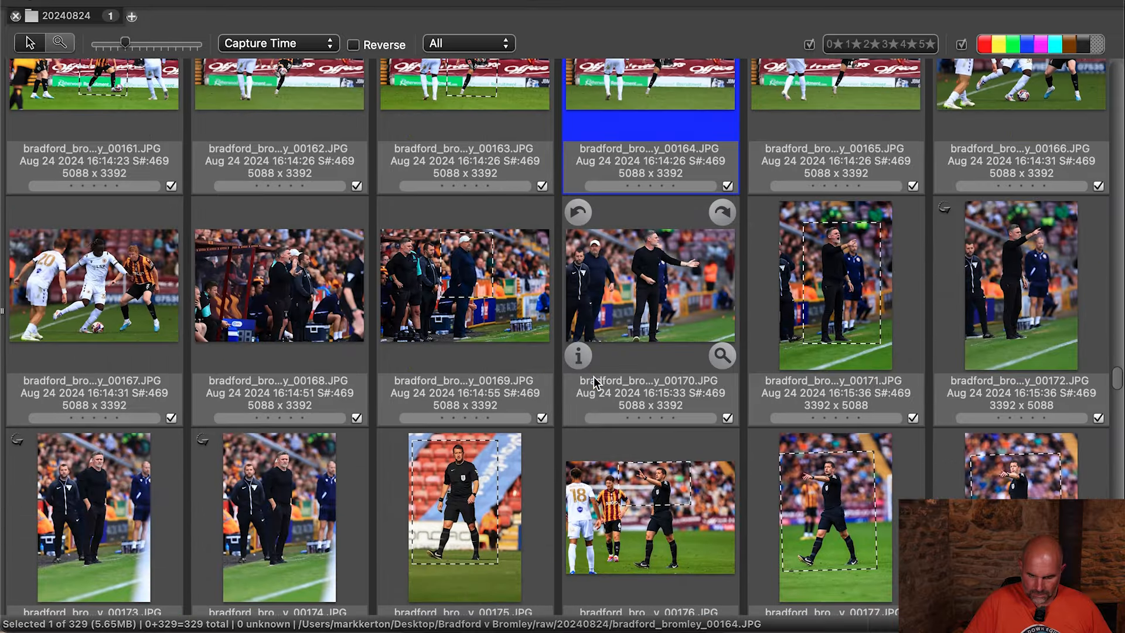
pyautogui.scroll(2, 594, 382)
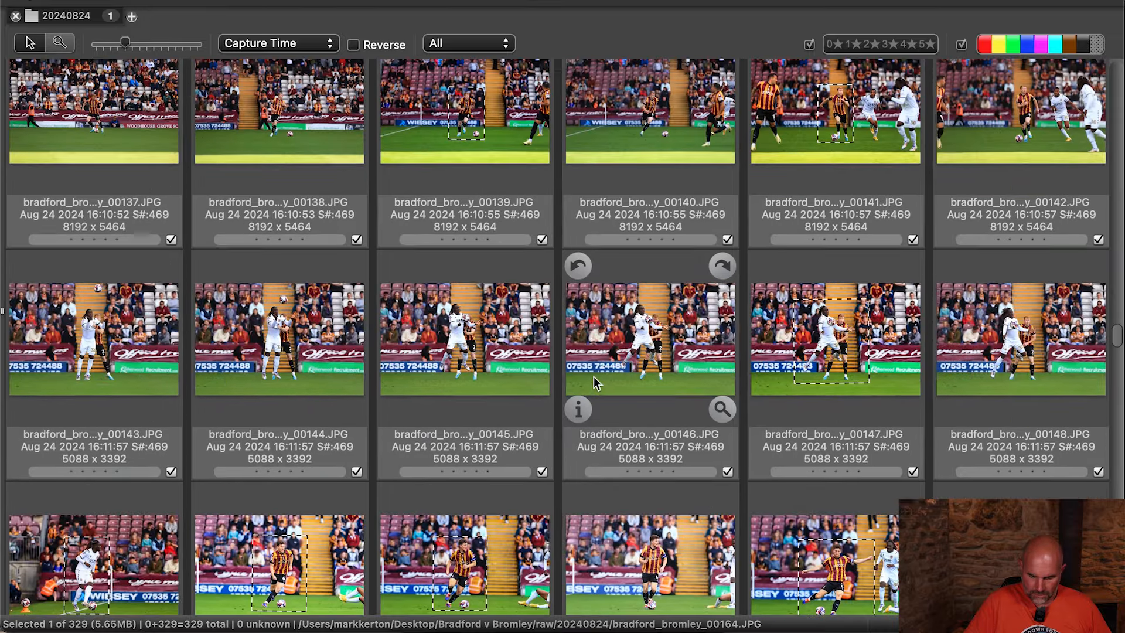
pyautogui.scroll(8, 595, 382)
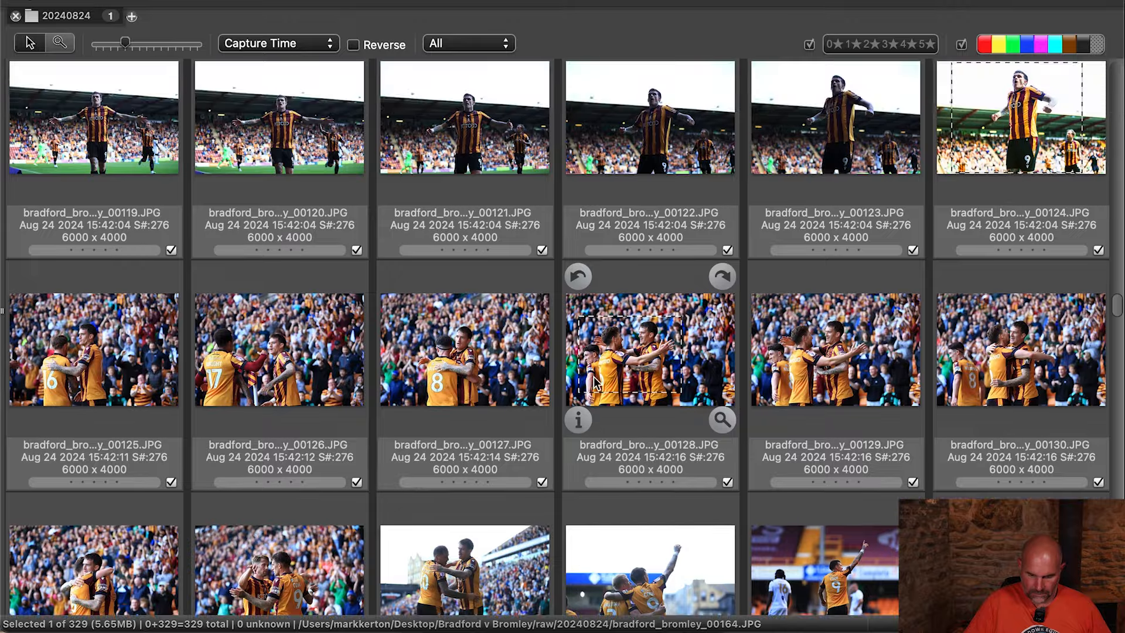
pyautogui.scroll(4, 595, 382)
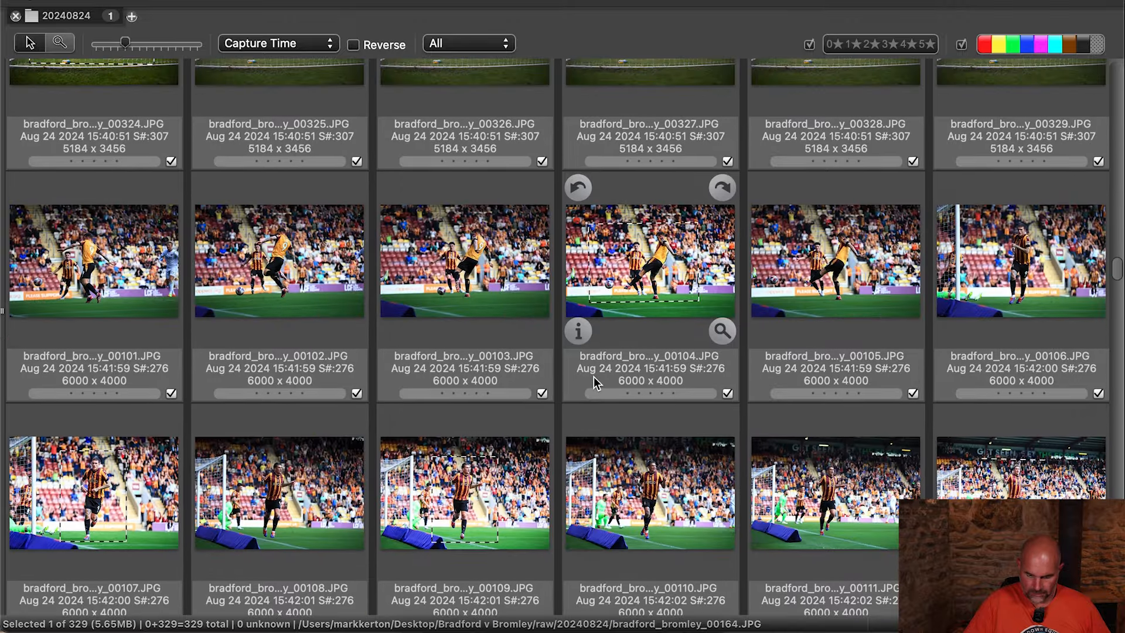
# - Open bradford_bromley_00101.JPG full size and review the number 9's shot at goal up to his cropped running portrait
pyautogui.doubleClick(99, 259)
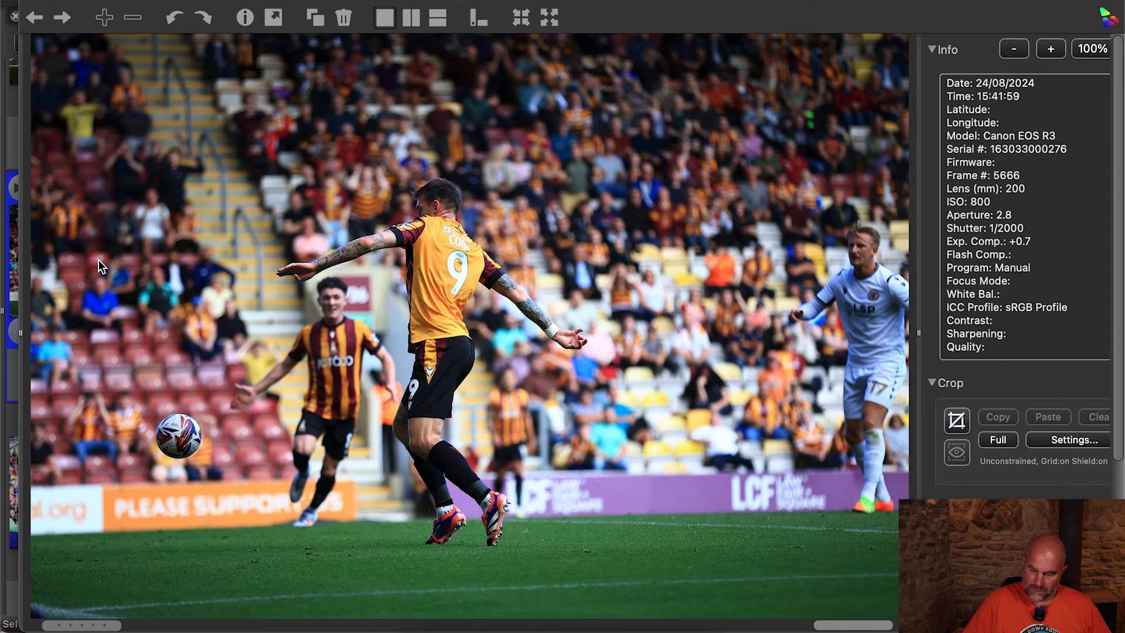
pyautogui.press('Right')
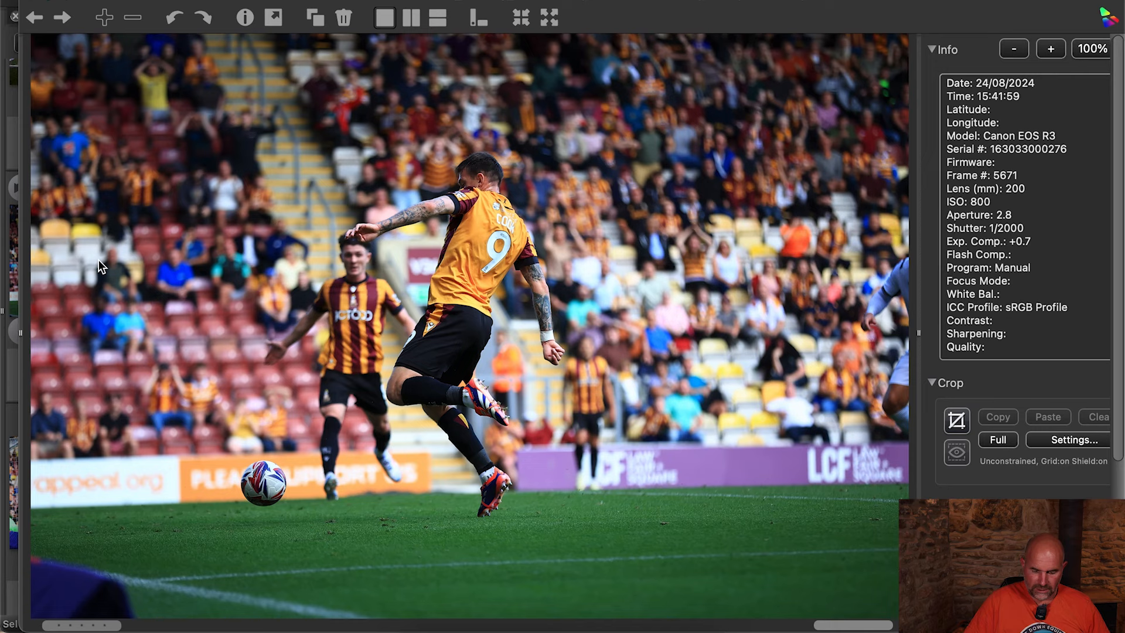
pyautogui.press('Right')
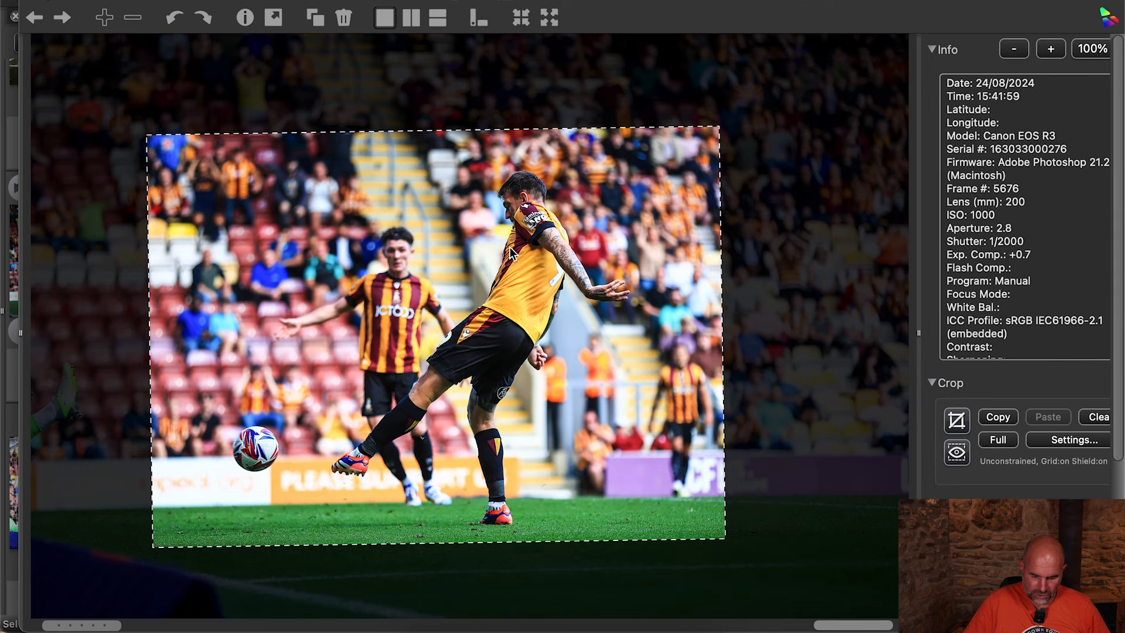
pyautogui.press('Right')
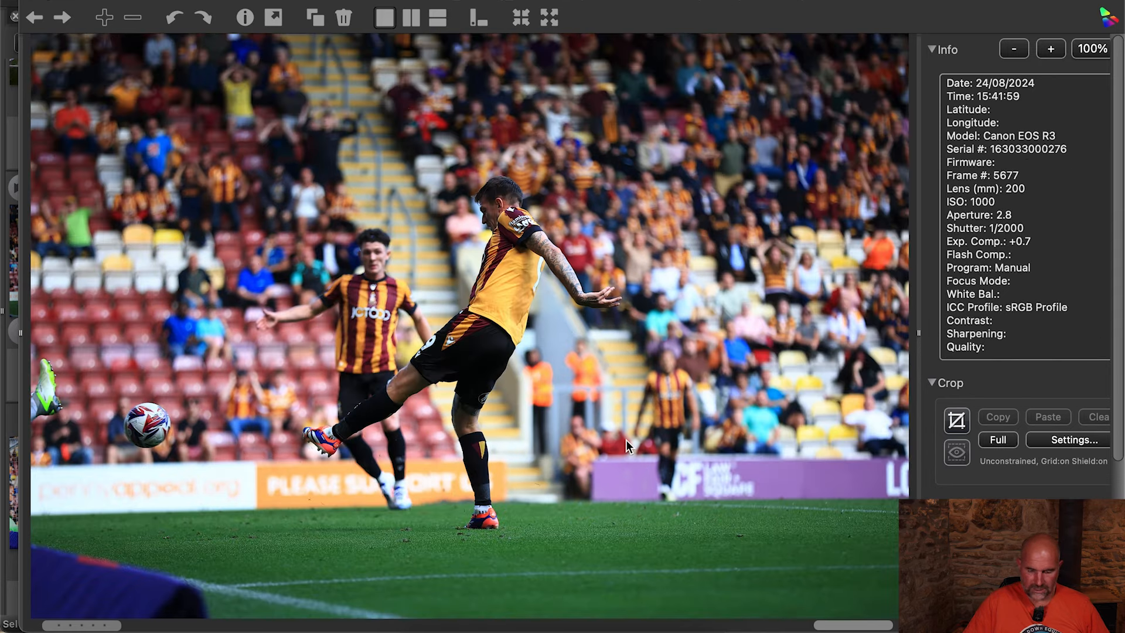
pyautogui.press('Right')
pyautogui.press('Right')
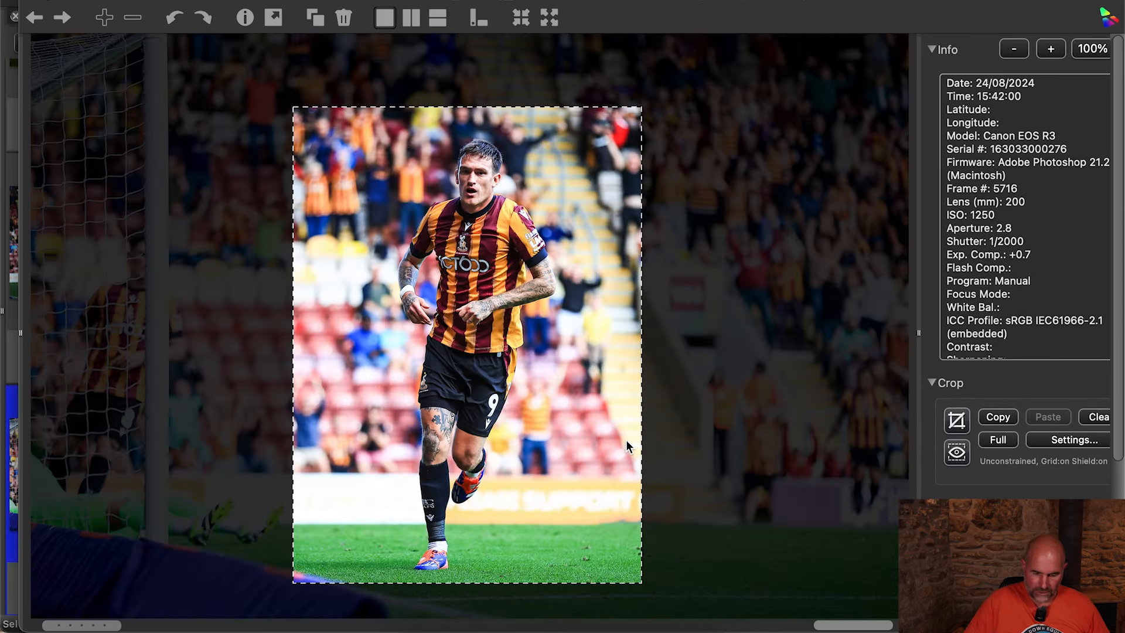
pyautogui.press('Left')
pyautogui.press('Right')
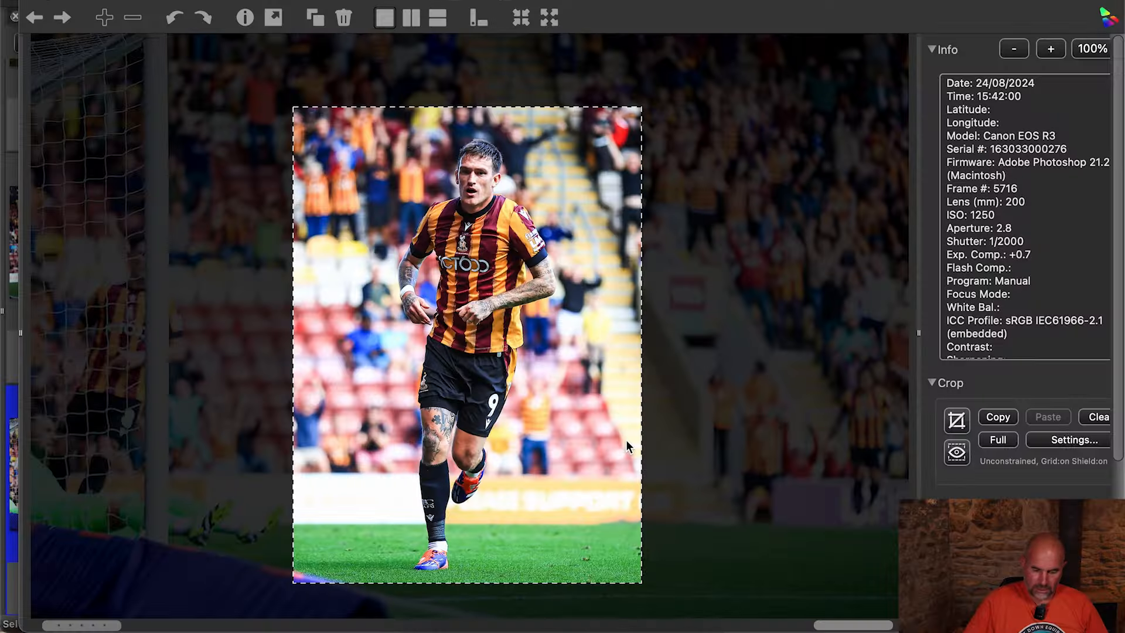
# - Examine the number 9's celebration run, comparing uncropped frames with the edited crops up to the arms-outstretched shot
pyautogui.press('Right')
pyautogui.press('Right')
pyautogui.press('Left')
pyautogui.press('Left')
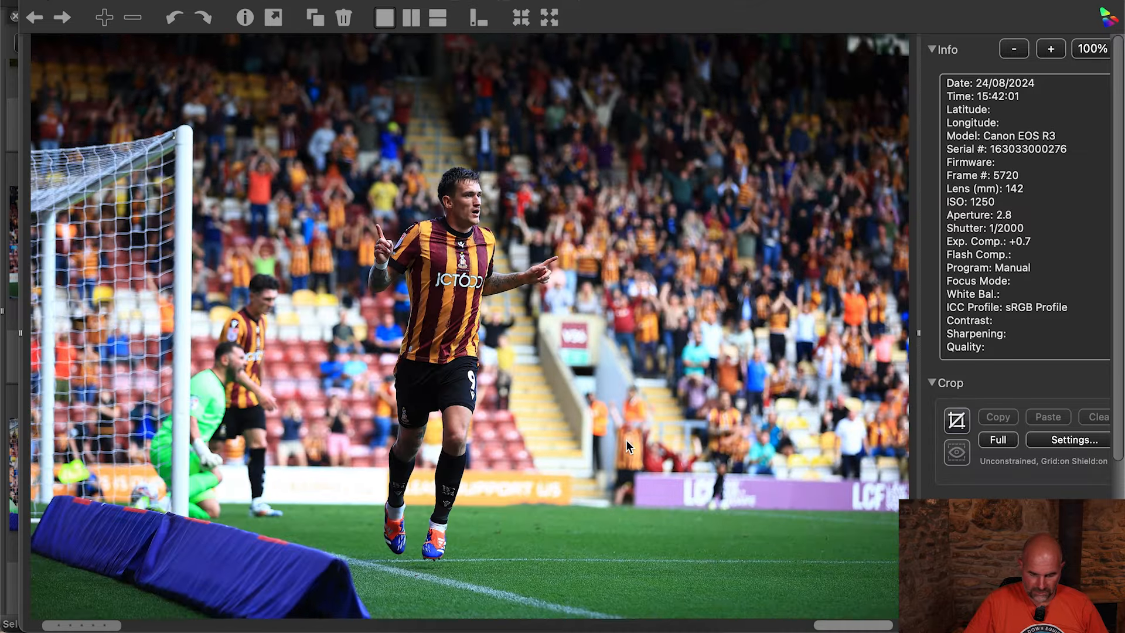
pyautogui.press('Right')
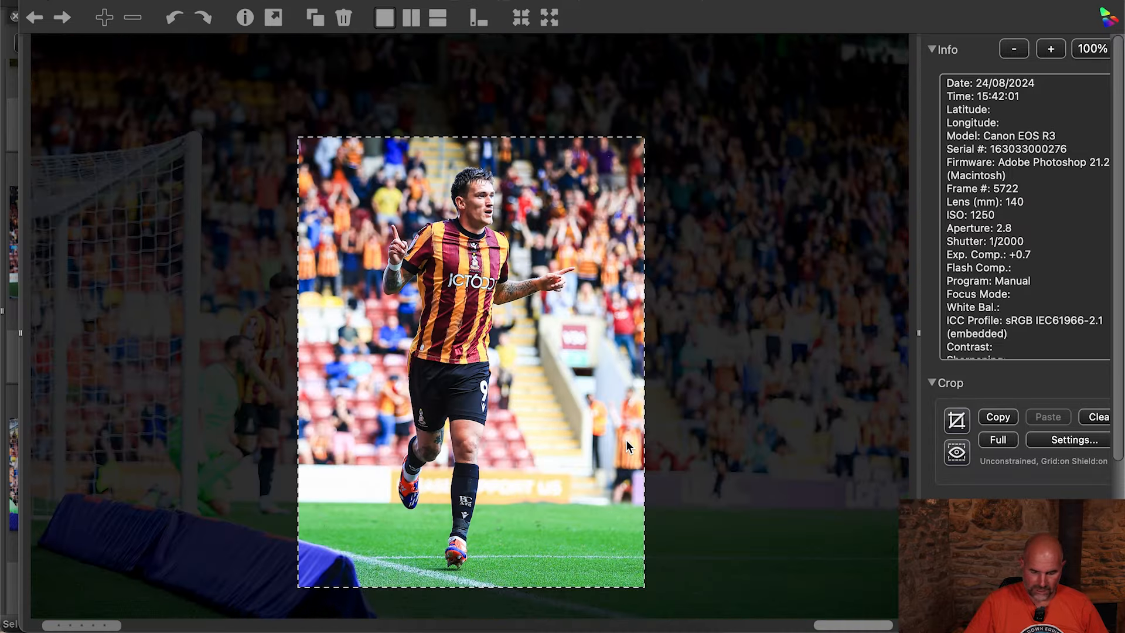
pyautogui.press('Right')
pyautogui.press('Right')
pyautogui.press('Right')
pyautogui.press('Right')
pyautogui.press('Right')
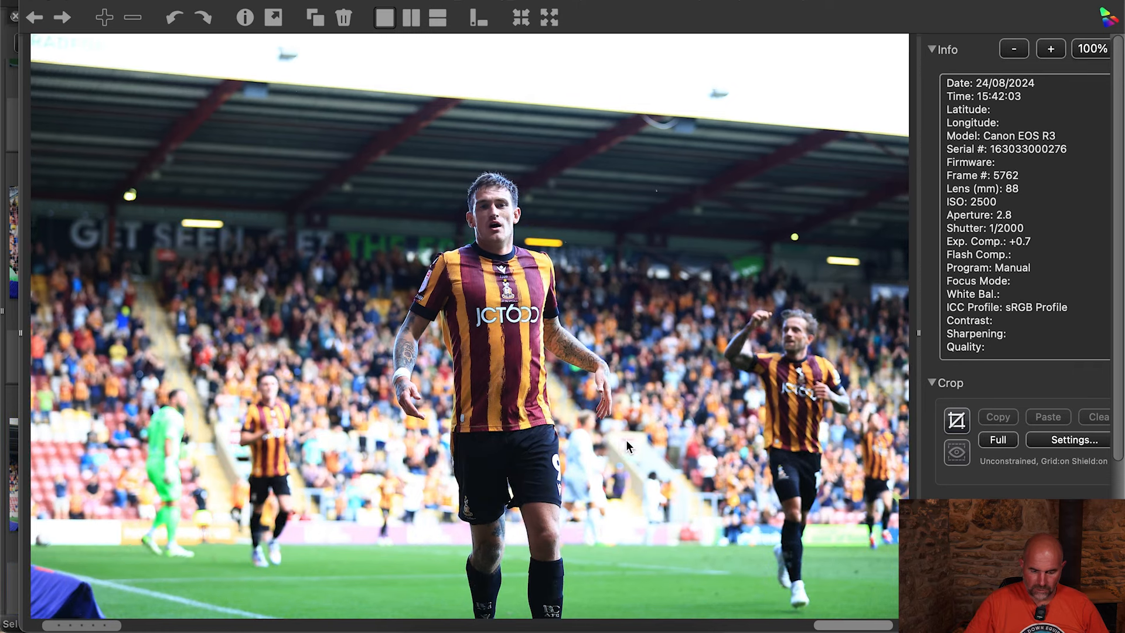
pyautogui.press('Right')
pyautogui.press('Right')
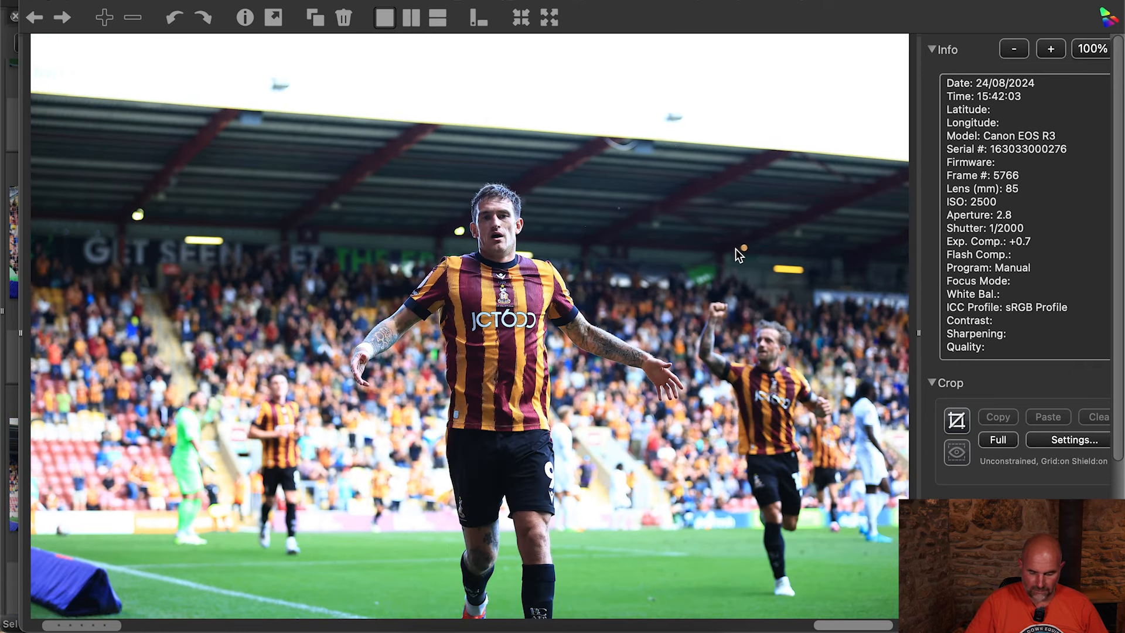
pyautogui.press('Right')
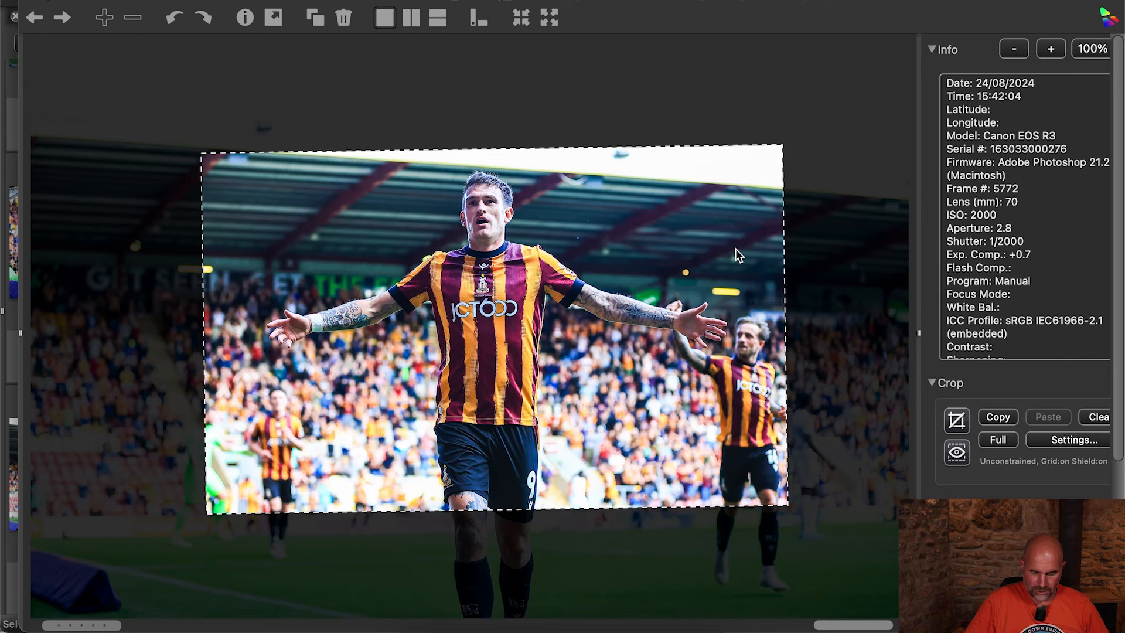
pyautogui.press('Left')
pyautogui.press('Right')
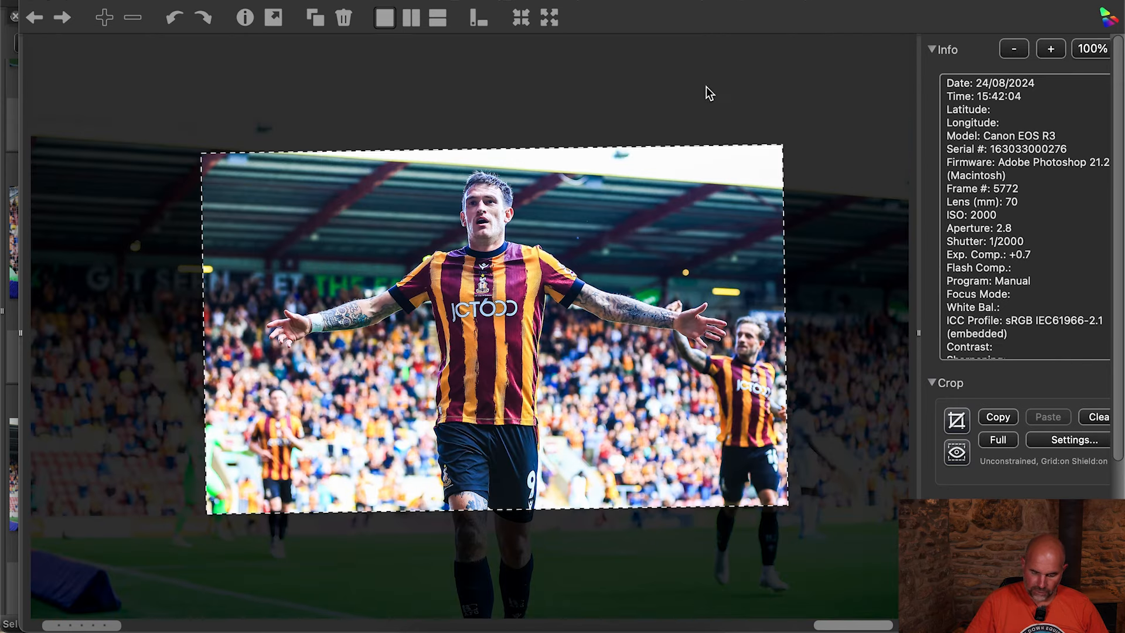
# - Examine the number 9's leaping celebration frames, comparing the dark original with the brightened crop and the team-mate embrace
pyautogui.press('Right')
pyautogui.press('Right')
pyautogui.press('Right')
pyautogui.press('Right')
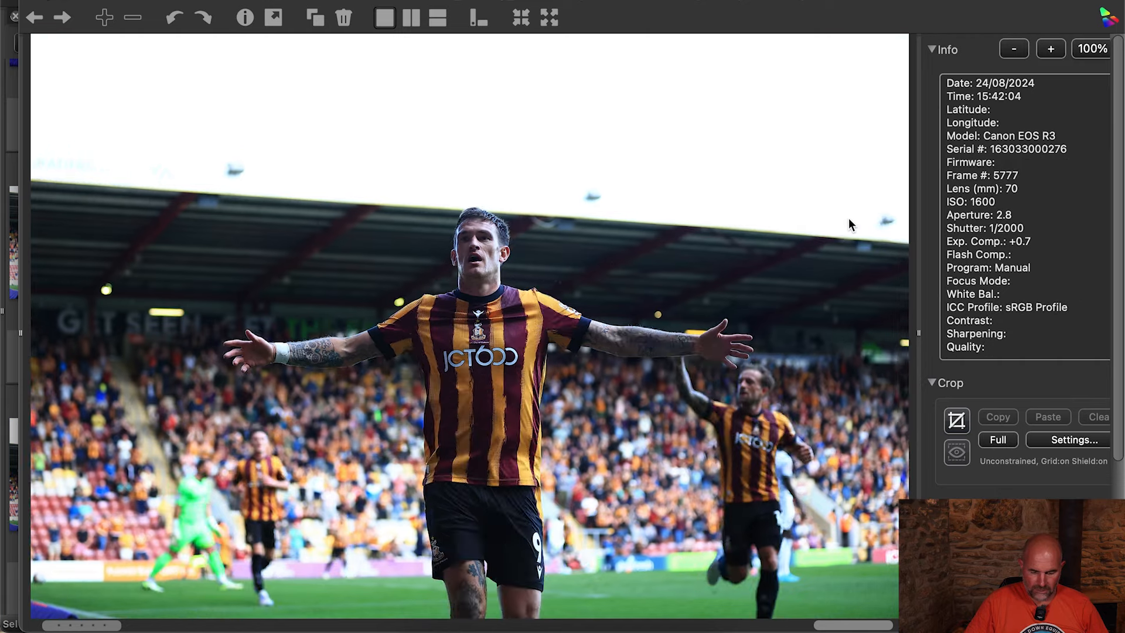
pyautogui.press('Right')
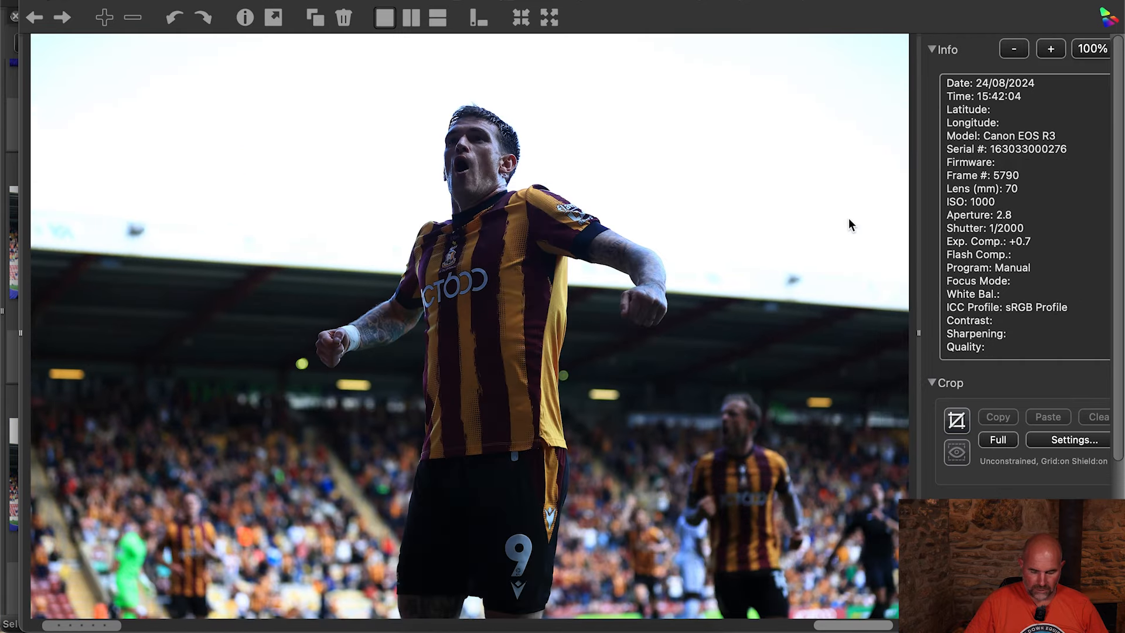
pyautogui.press('Right')
pyautogui.press('Left')
pyautogui.press('Right')
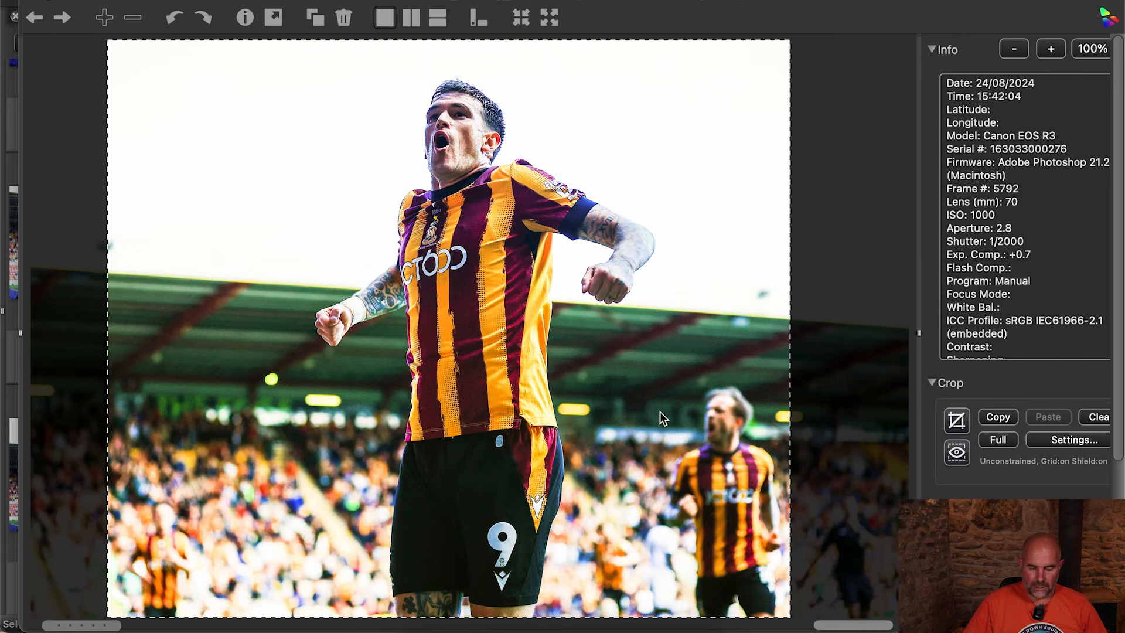
pyautogui.press('Right')
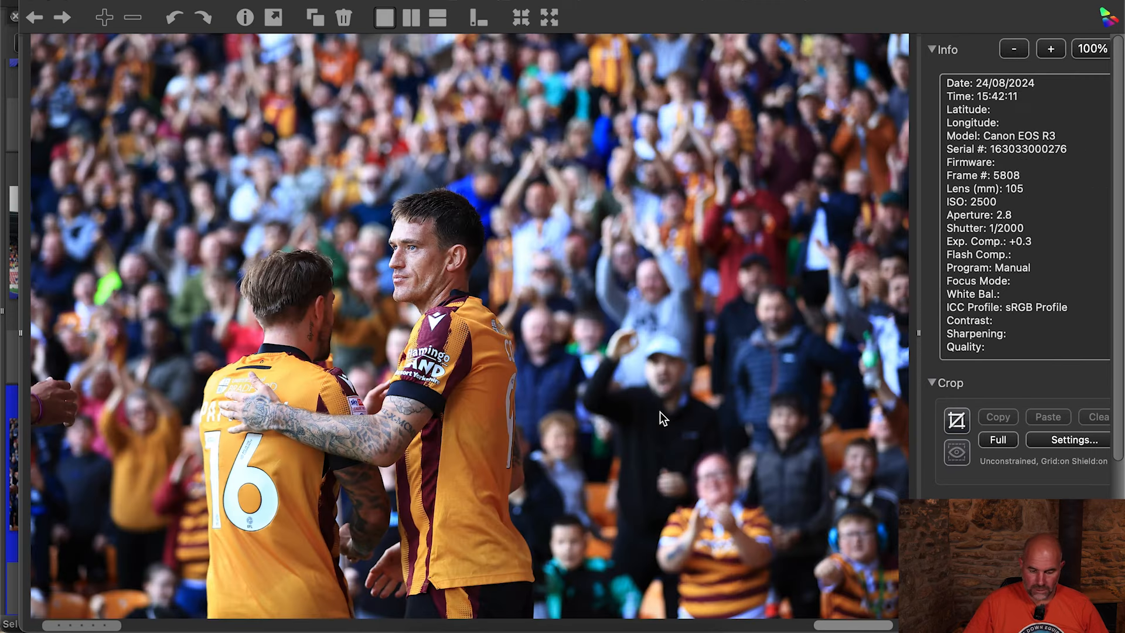
# - Go back to the dark, uncropped leaping celebration photo bradford_bromley_00123.JPG and open it for editing in Camera Raw
pyautogui.press('Left')
pyautogui.press('Left')
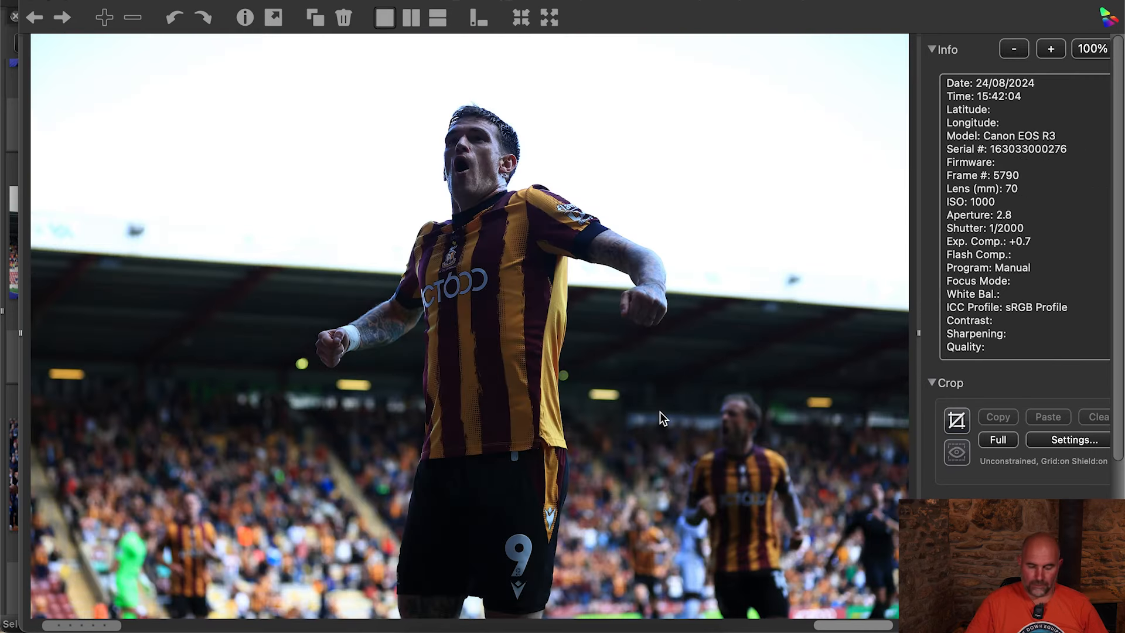
pyautogui.click(272, 20)
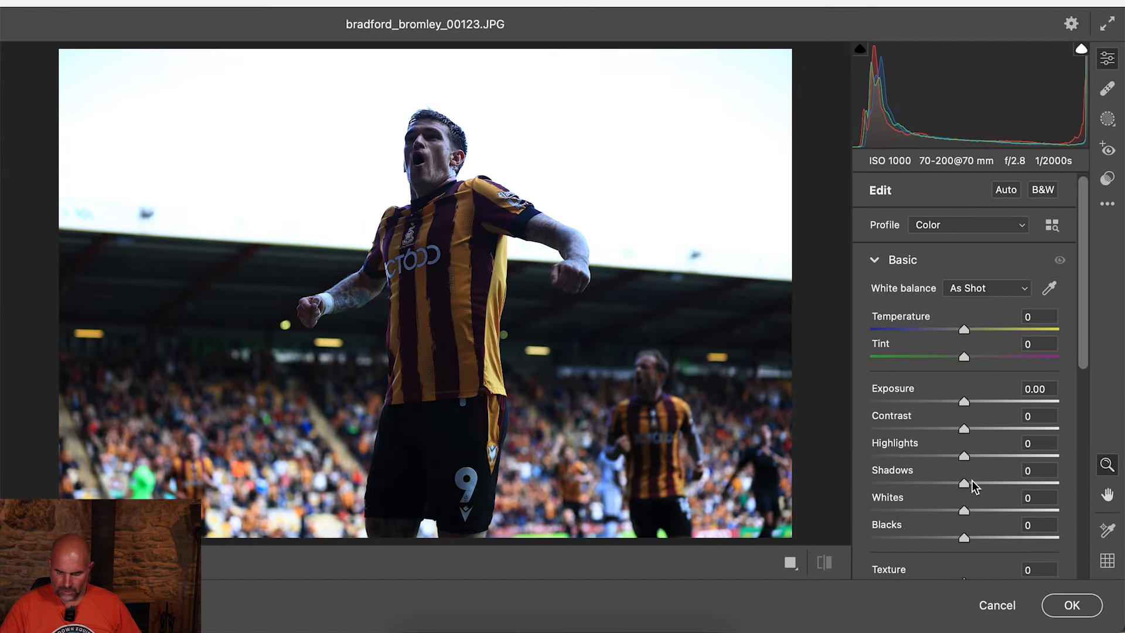
pyautogui.scroll(-3, 972, 487)
pyautogui.scroll(3, 972, 480)
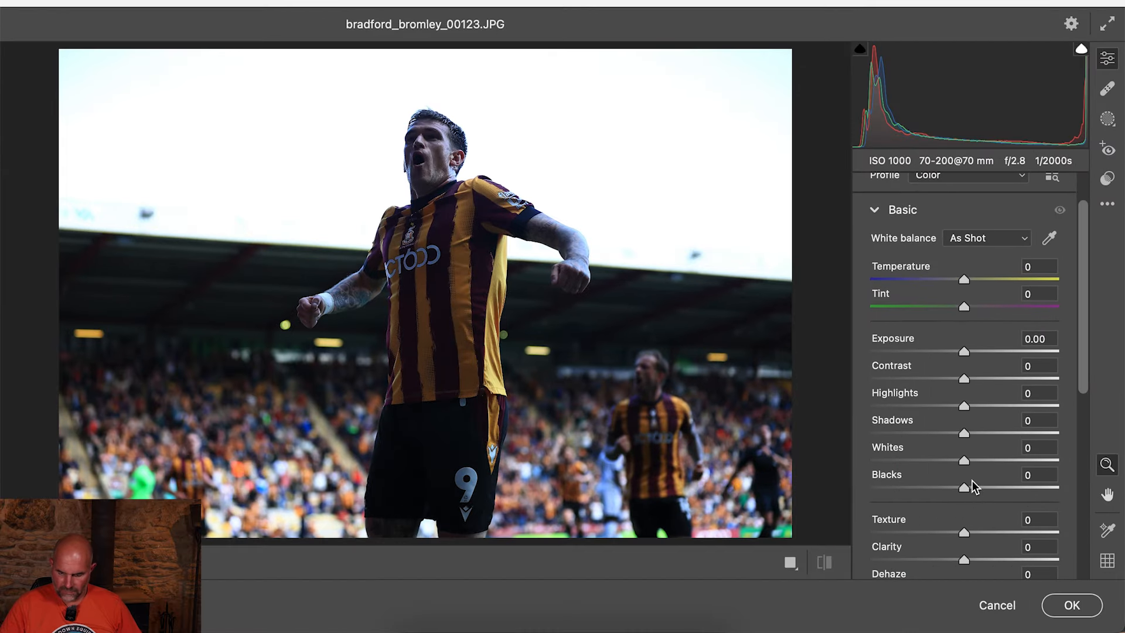
# - Raise the photo's Exposure to +1.40 and Contrast to +17, and lower the Highlights to -21
pyautogui.moveTo(965, 350); pyautogui.dragTo(991, 355)
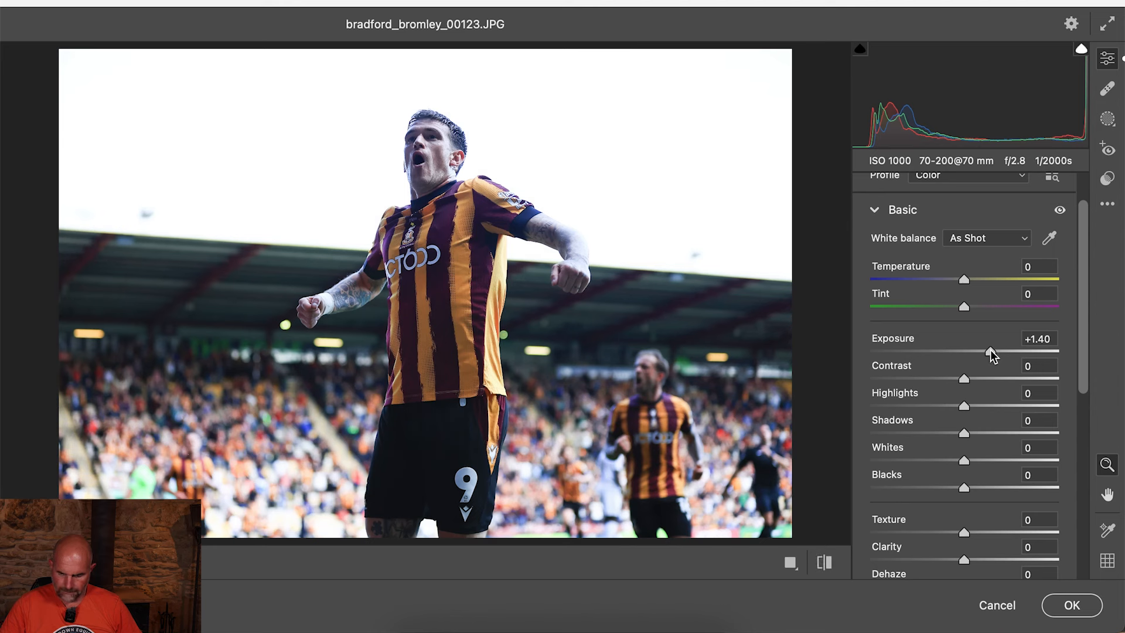
pyautogui.moveTo(965, 381); pyautogui.dragTo(944, 420)
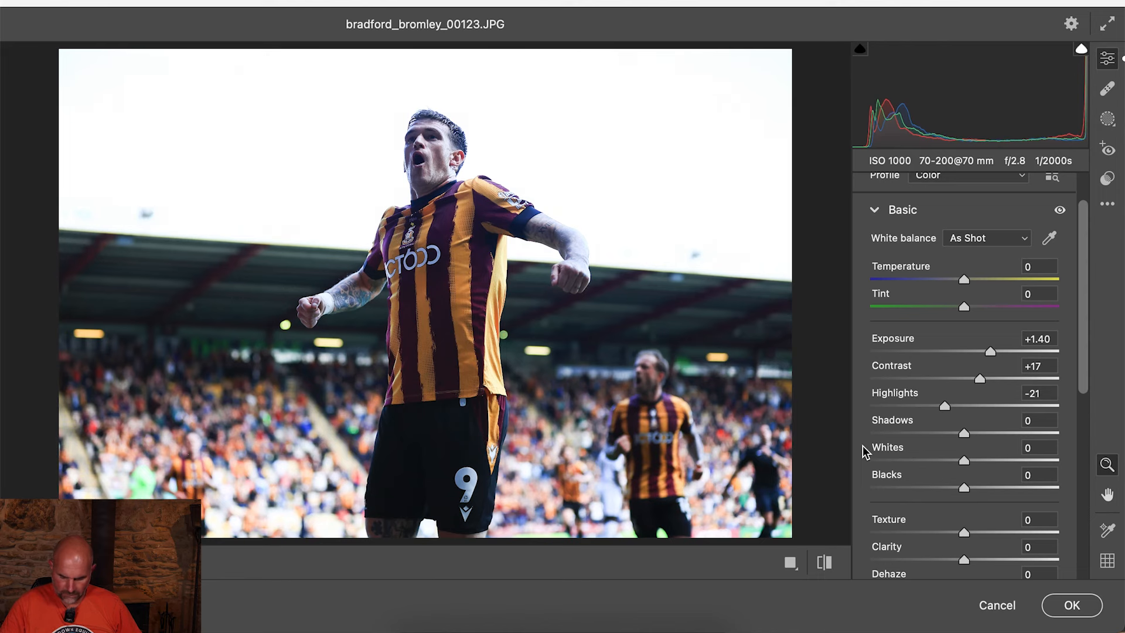
# - Check the sky and outstretched arm up close, reduce the Highlights to -77 and lift the Shadows to +40
pyautogui.press('super+plus')
pyautogui.press('super+plus')
pyautogui.press('super+plus')
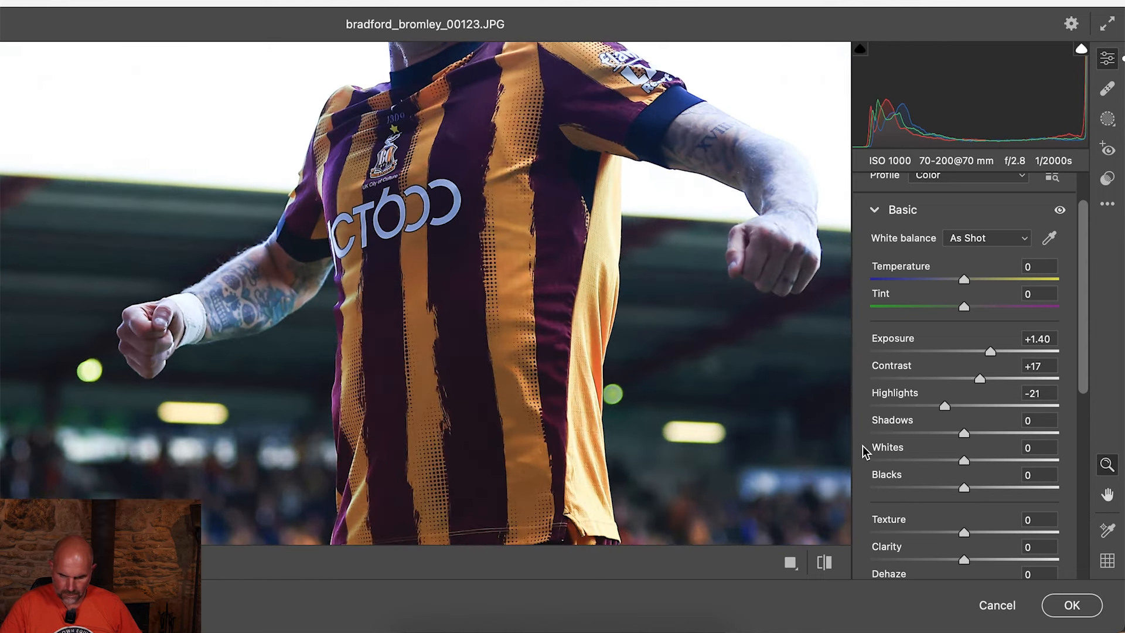
pyautogui.hscroll(10, 714, 446)
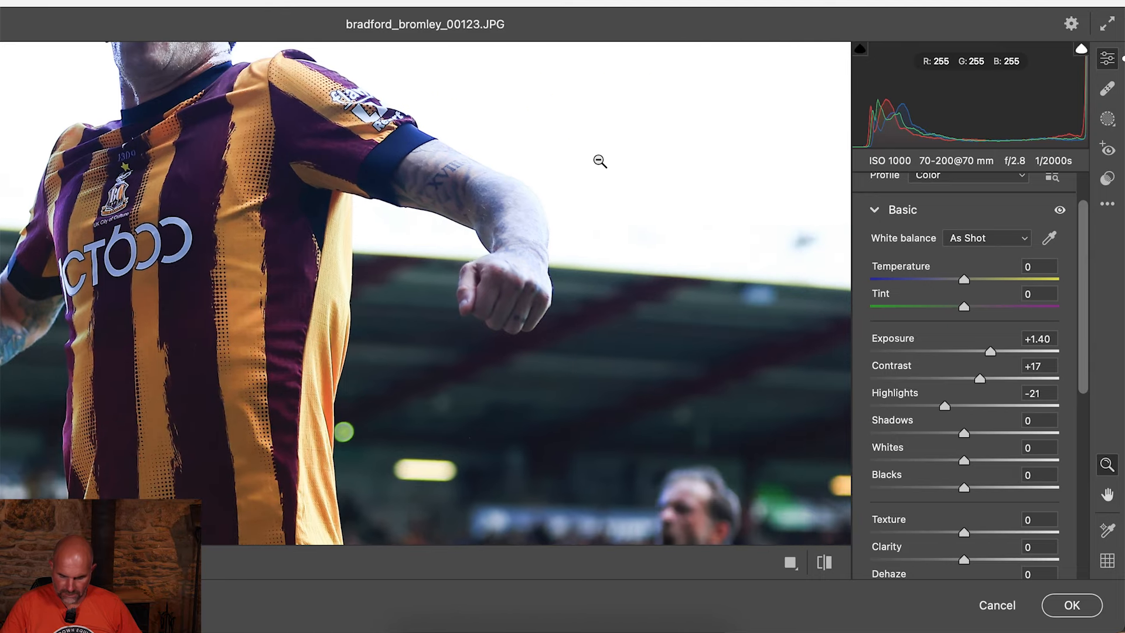
pyautogui.moveTo(921, 411); pyautogui.dragTo(892, 409)
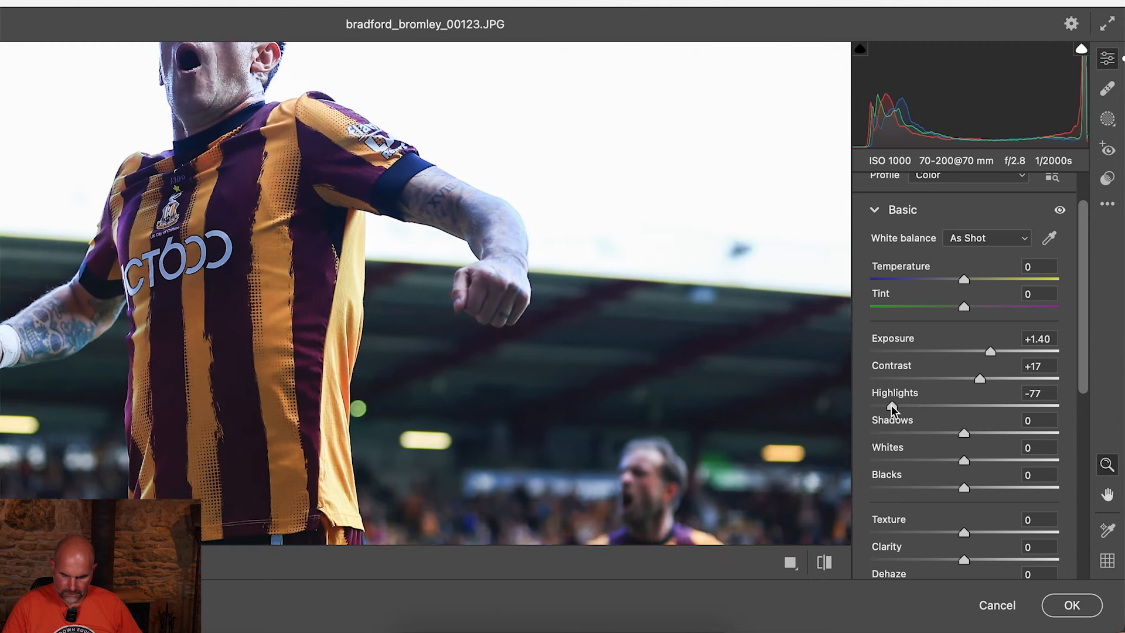
pyautogui.press('super+minus')
pyautogui.press('super+minus')
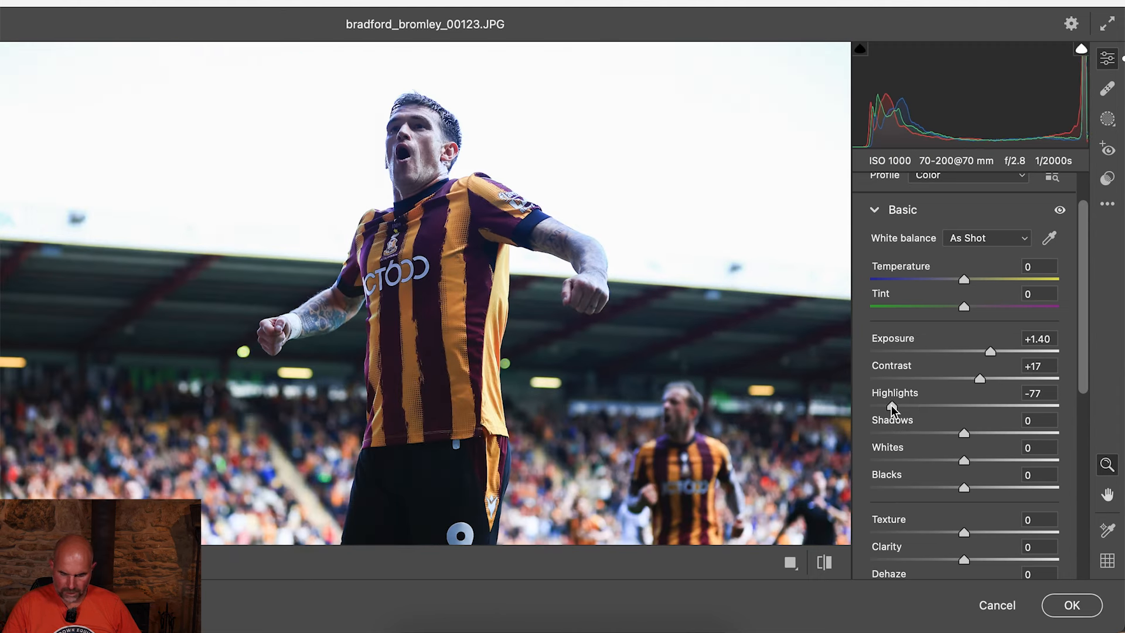
pyautogui.moveTo(967, 437); pyautogui.dragTo(1003, 440)
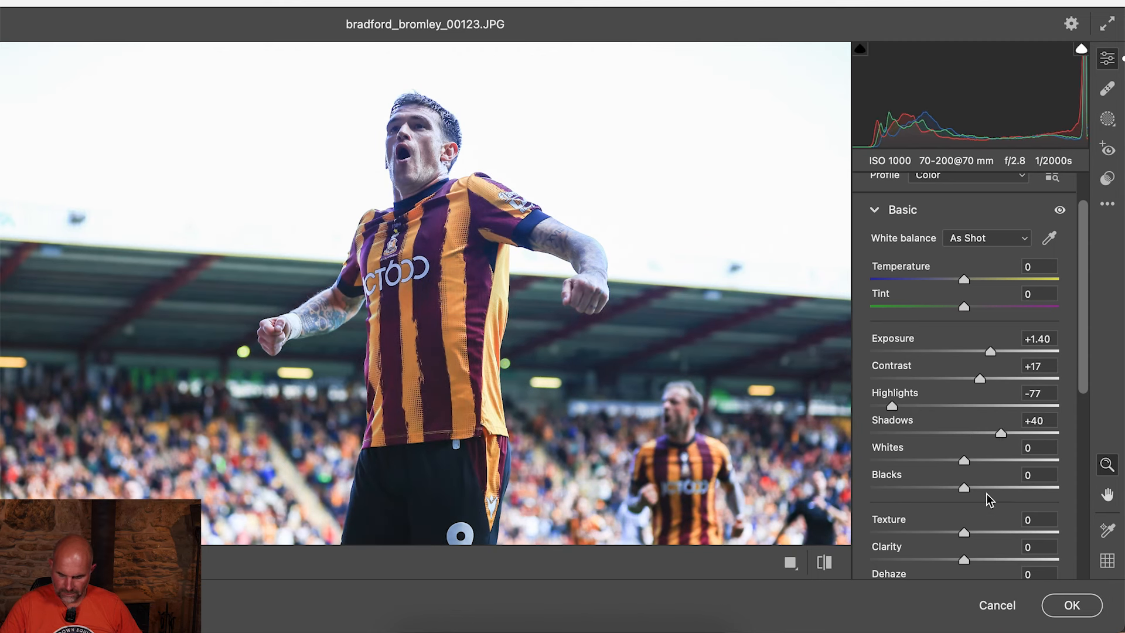
# - Set Dehaze to +38 and Clarity to +24 for the celebration photo
pyautogui.scroll(-3, 987, 498)
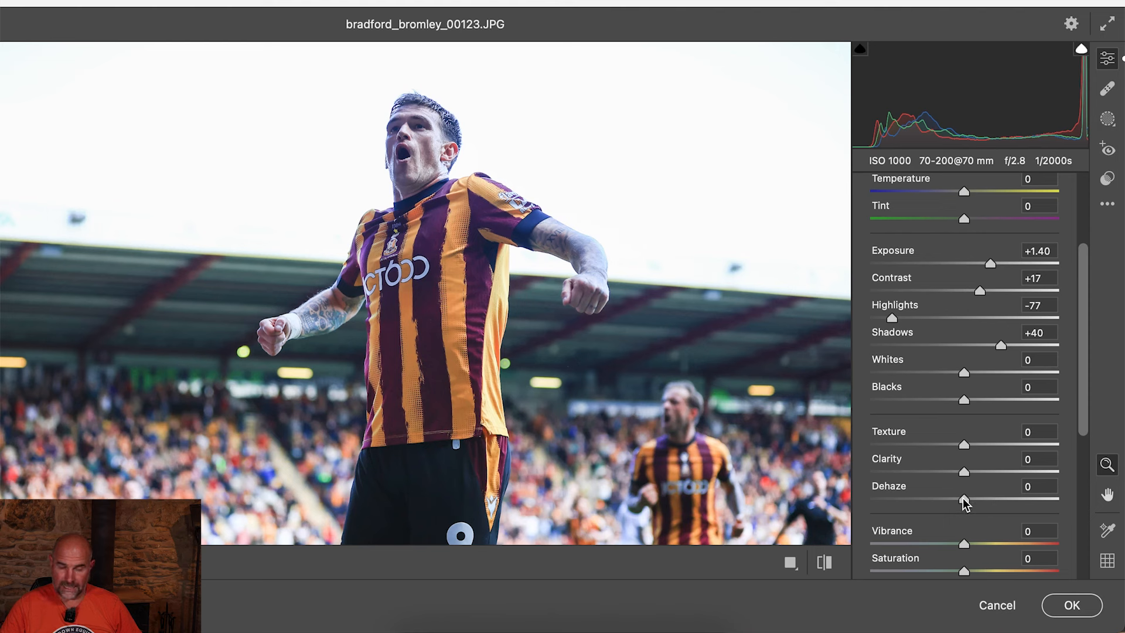
pyautogui.moveTo(965, 502); pyautogui.dragTo(982, 503)
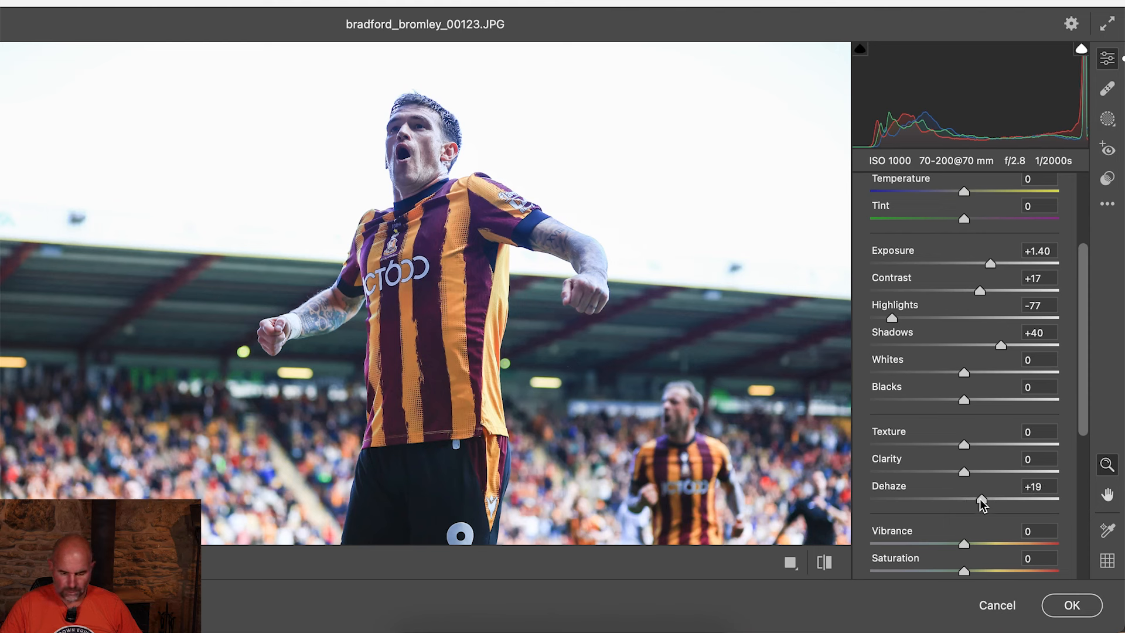
pyautogui.moveTo(981, 499); pyautogui.dragTo(988, 477)
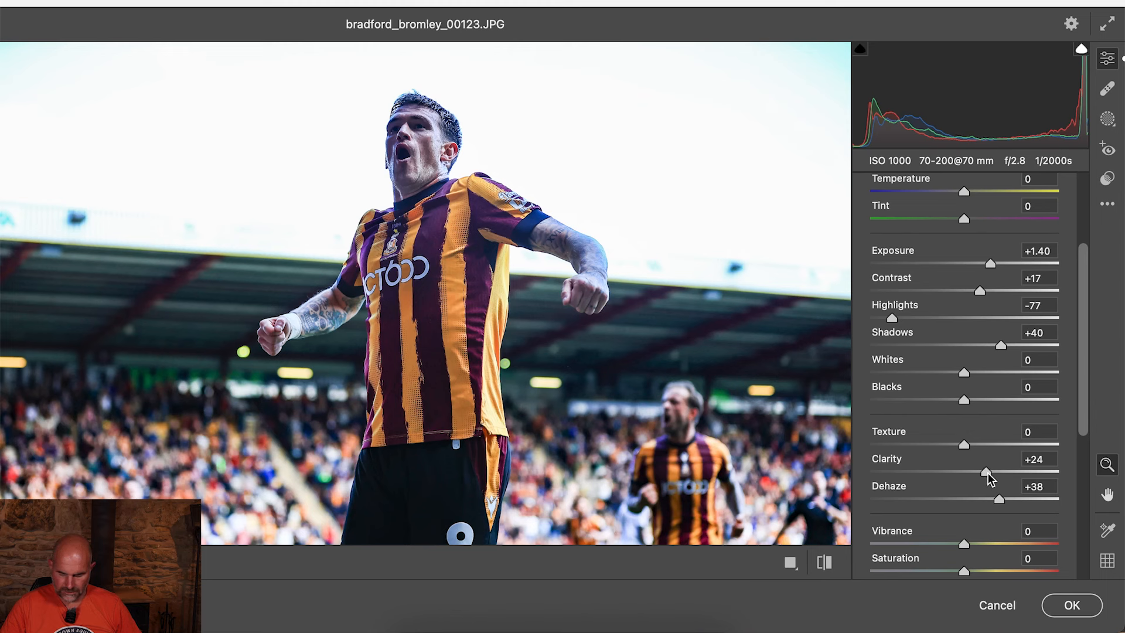
# - Raise the Blacks to +10, the Whites to +33 and the Vibrance to +25
pyautogui.scroll(-1, 964, 445)
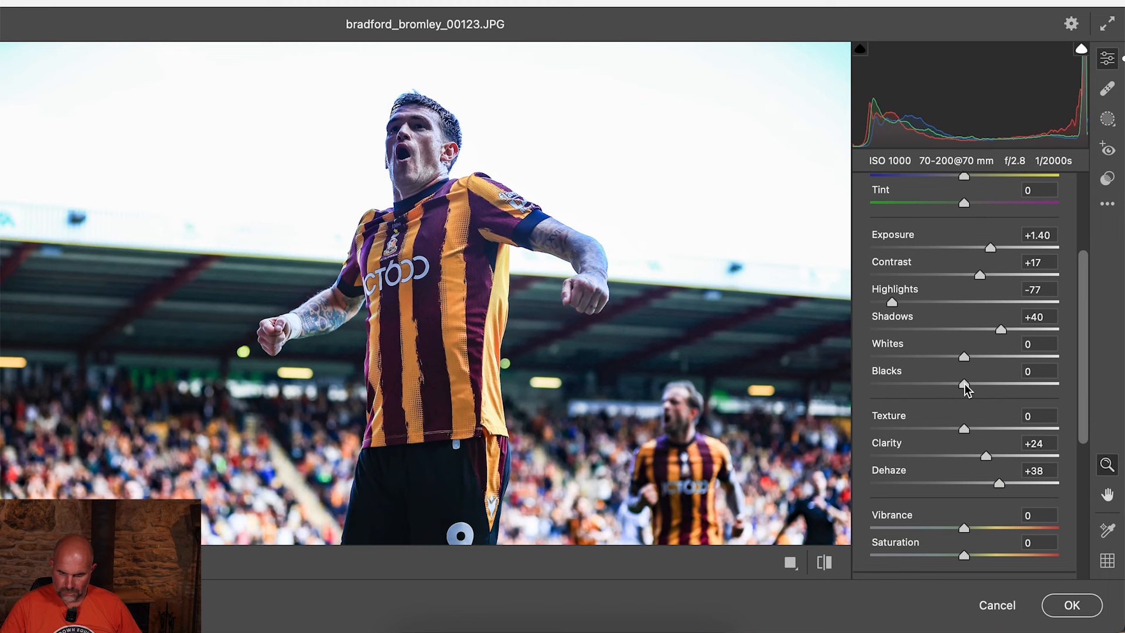
pyautogui.moveTo(965, 389); pyautogui.dragTo(994, 368)
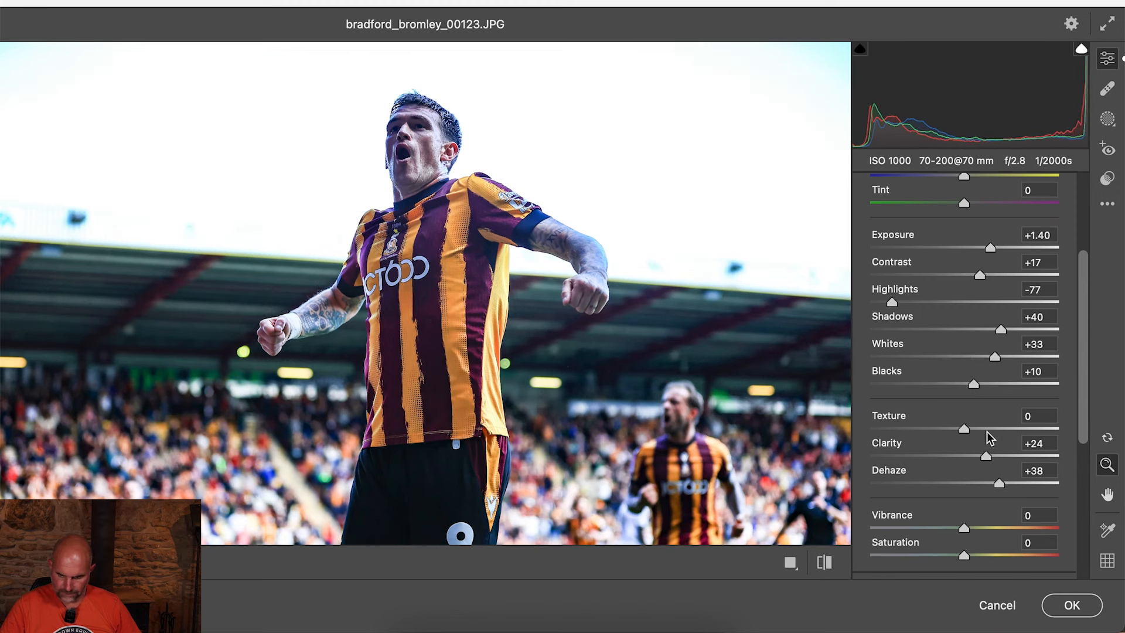
pyautogui.scroll(-1, 988, 438)
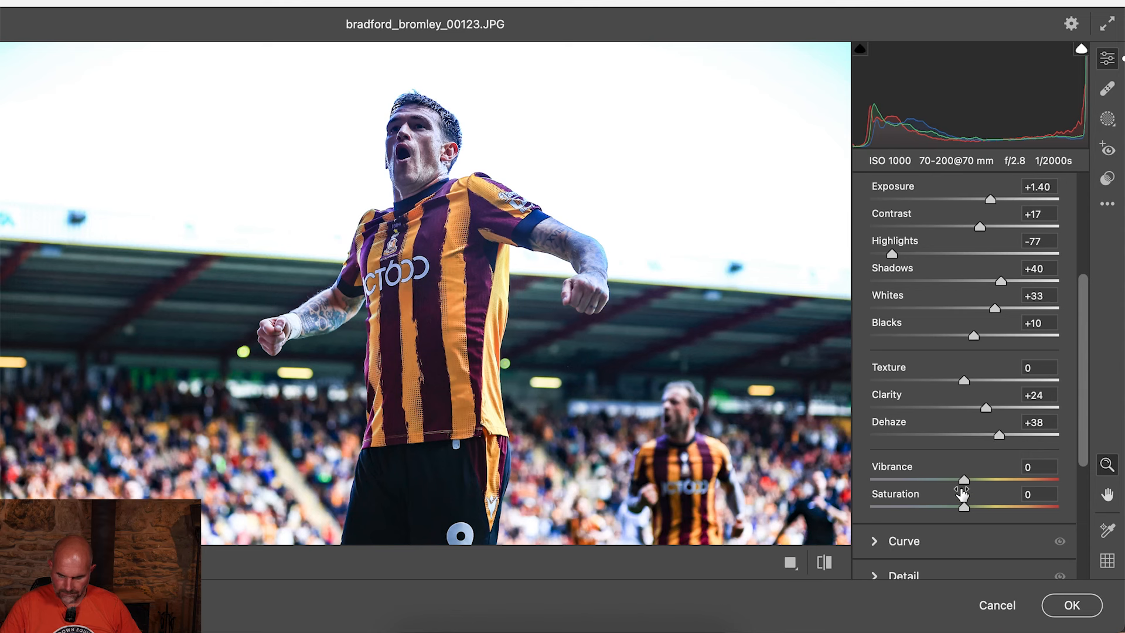
pyautogui.moveTo(964, 477); pyautogui.dragTo(987, 478)
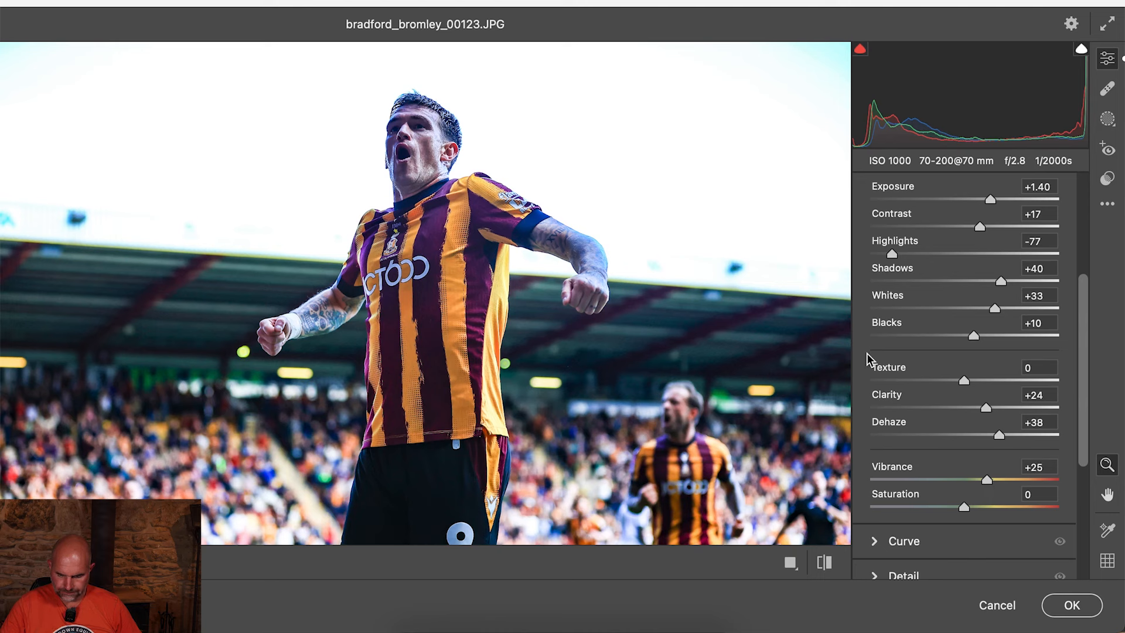
# - Adjust the white balance with Temperature at -3 and Tint at -6
pyautogui.scroll(5, 976, 332)
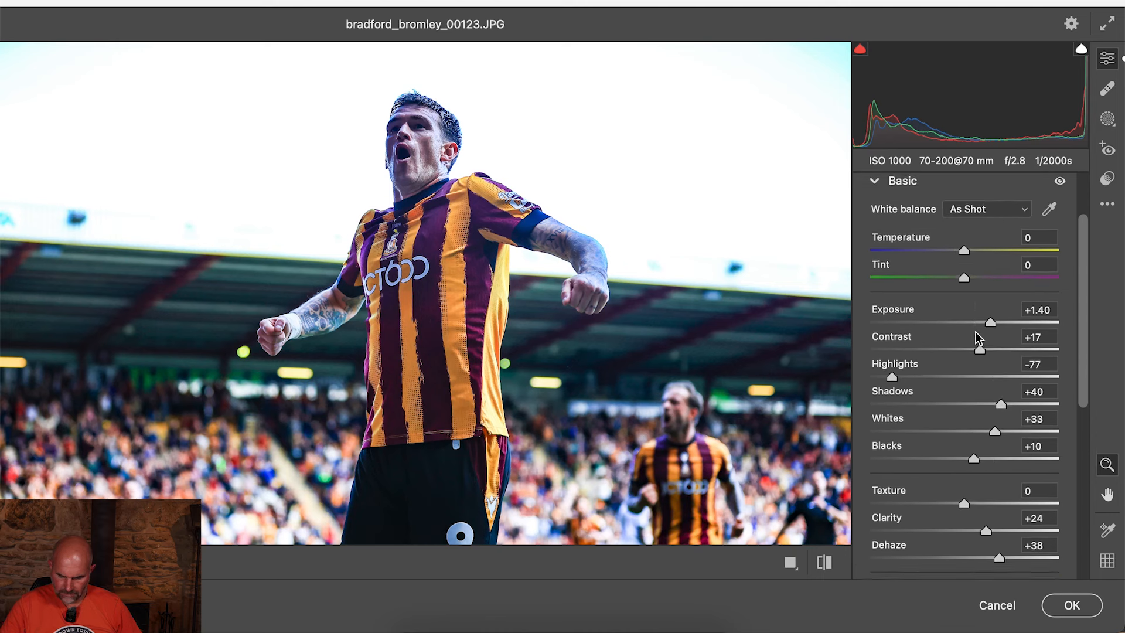
pyautogui.scroll(1, 975, 332)
pyautogui.moveTo(964, 265)
pyautogui.mouseDown()
pyautogui.moveTo(944, 265)
pyautogui.moveTo(958, 266)
pyautogui.mouseUp()
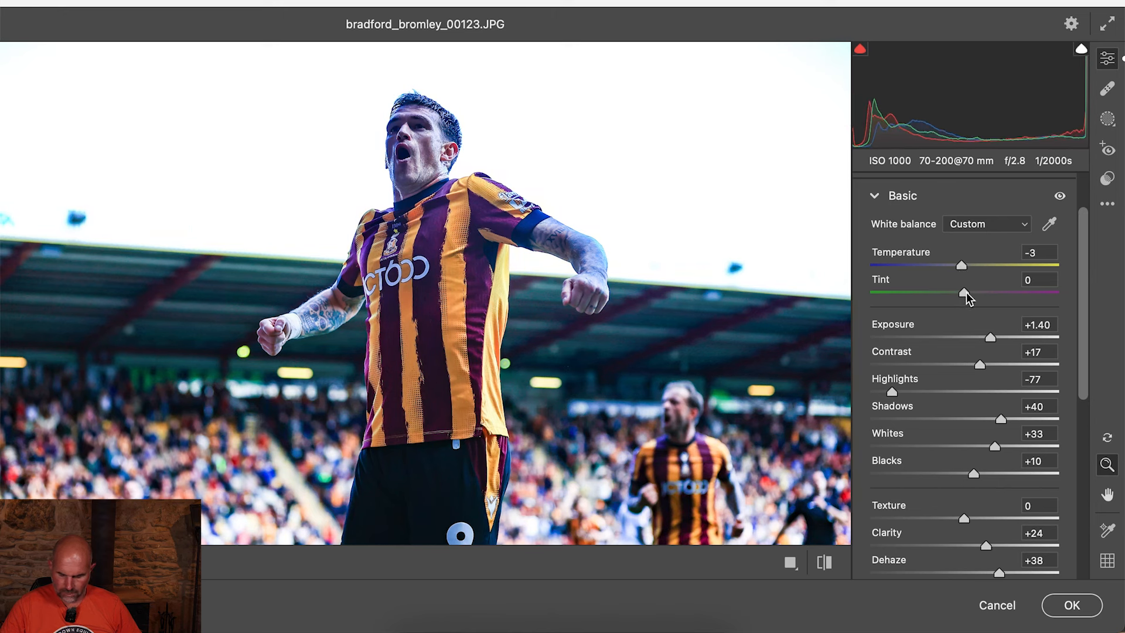
pyautogui.moveTo(969, 292); pyautogui.dragTo(960, 292)
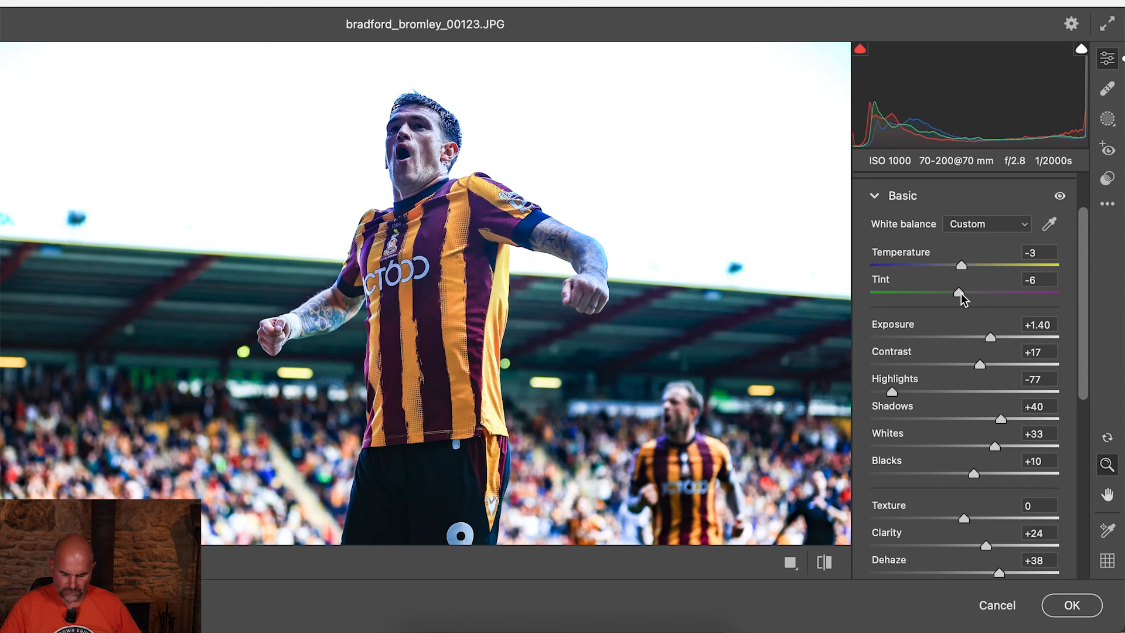
# - Set Saturation to +13, Exposure to +1.45 and Shadows to +50, and apply the Camera Raw edits
pyautogui.scroll(-3, 985, 471)
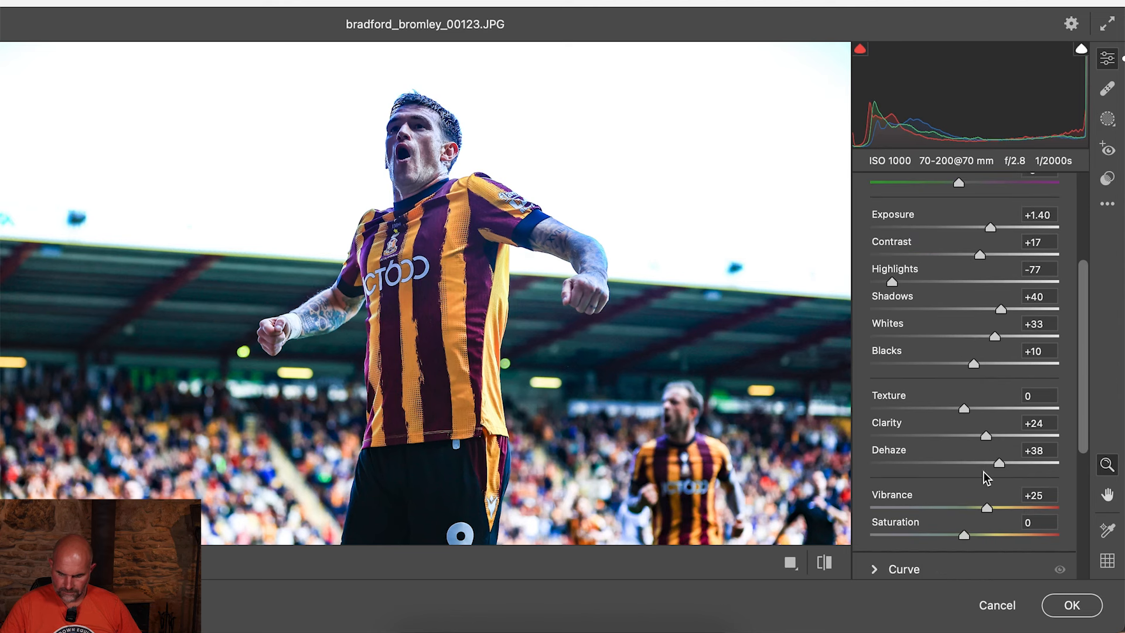
pyautogui.moveTo(964, 535); pyautogui.dragTo(979, 535)
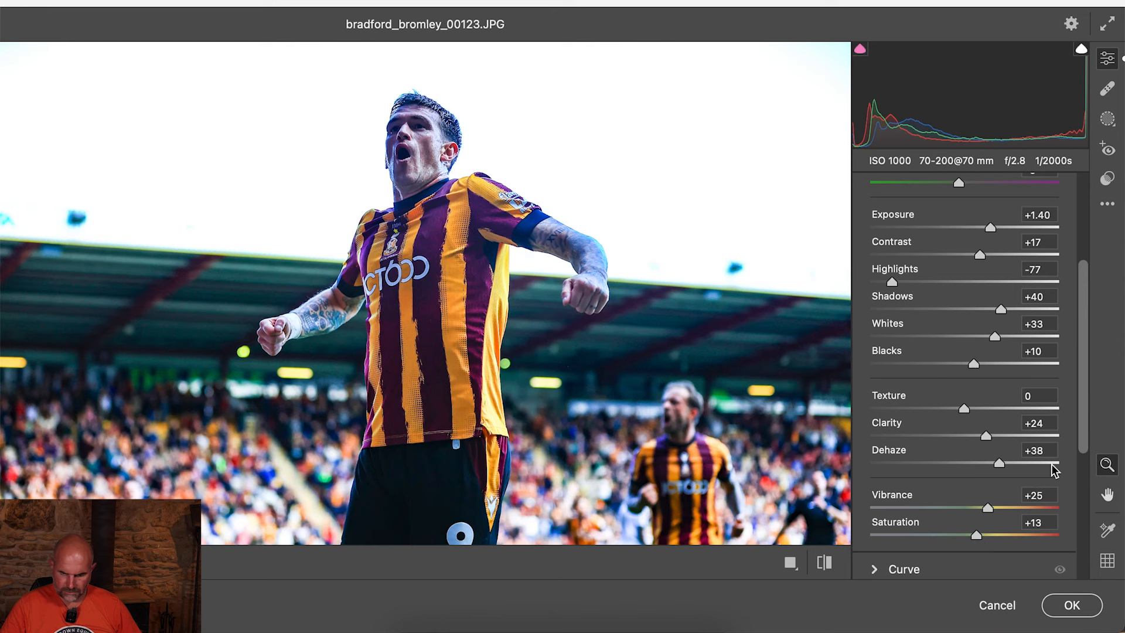
pyautogui.moveTo(992, 229); pyautogui.dragTo(991, 228)
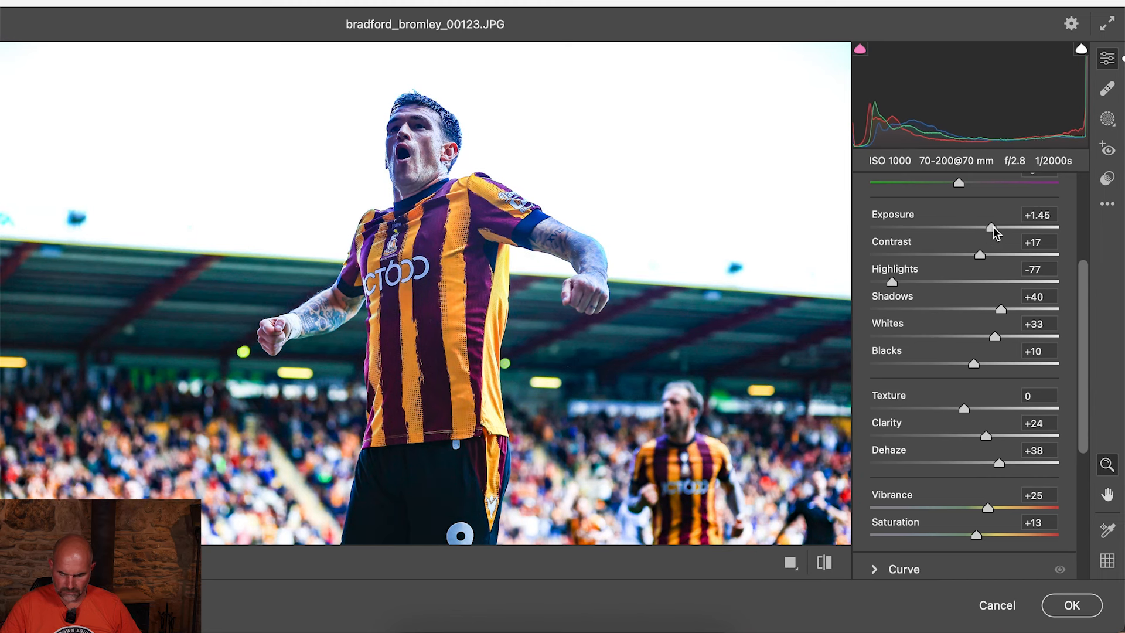
pyautogui.moveTo(1001, 309)
pyautogui.mouseDown()
pyautogui.moveTo(954, 310)
pyautogui.moveTo(1017, 316)
pyautogui.moveTo(1009, 312)
pyautogui.mouseUp()
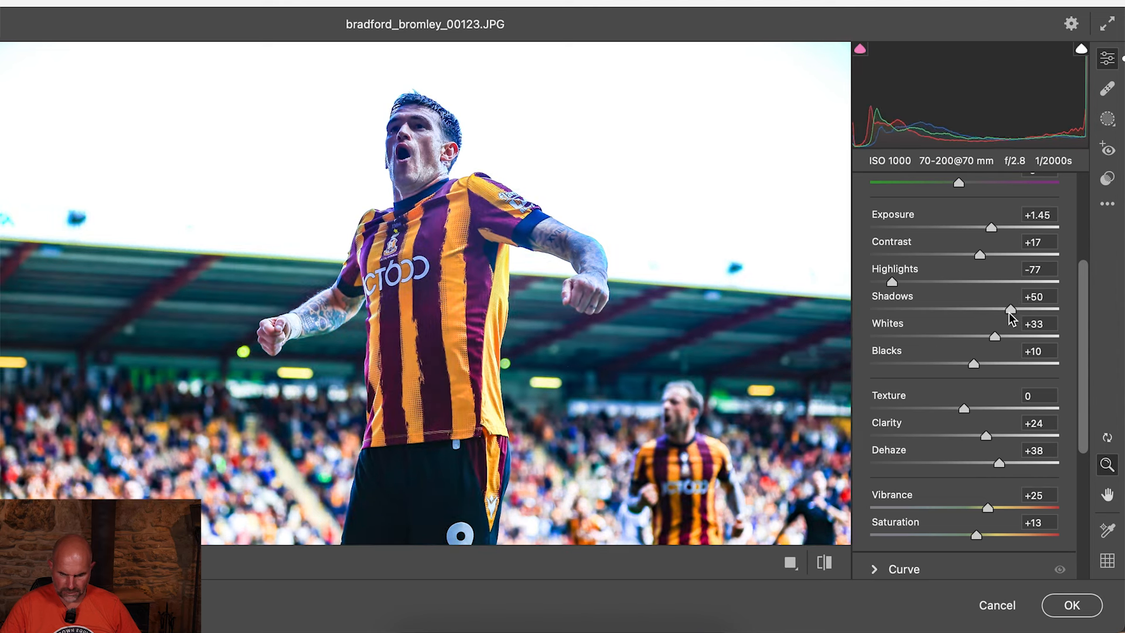
pyautogui.click(1078, 609)
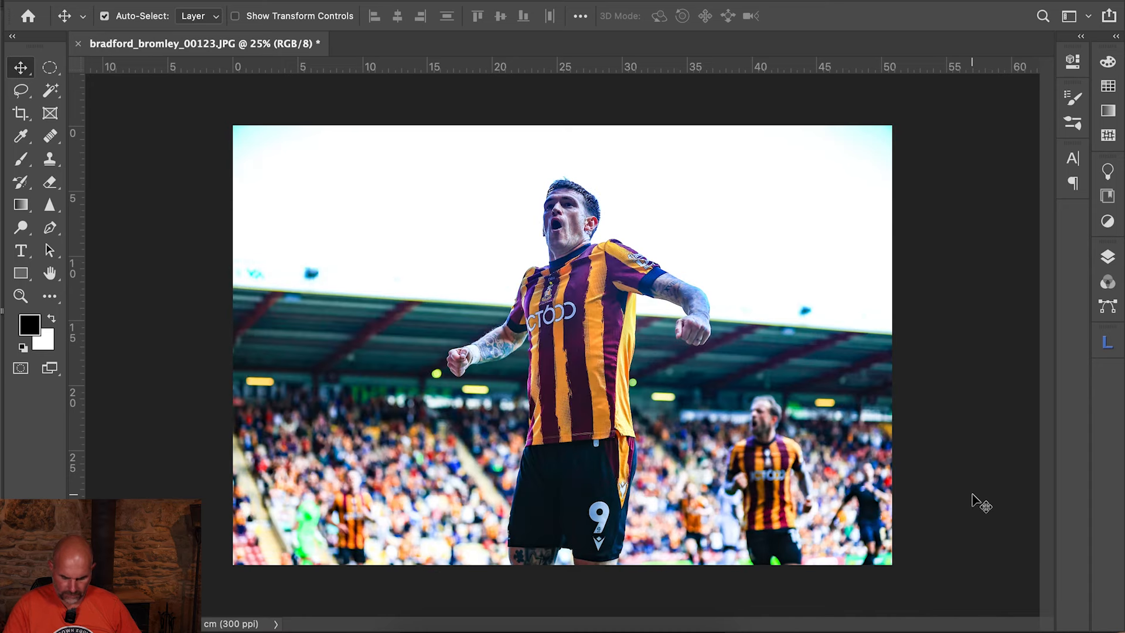
# - Apply Color Balance to the midtones with +11 towards red, +5 towards green and +3 towards blue
pyautogui.press('super+b')
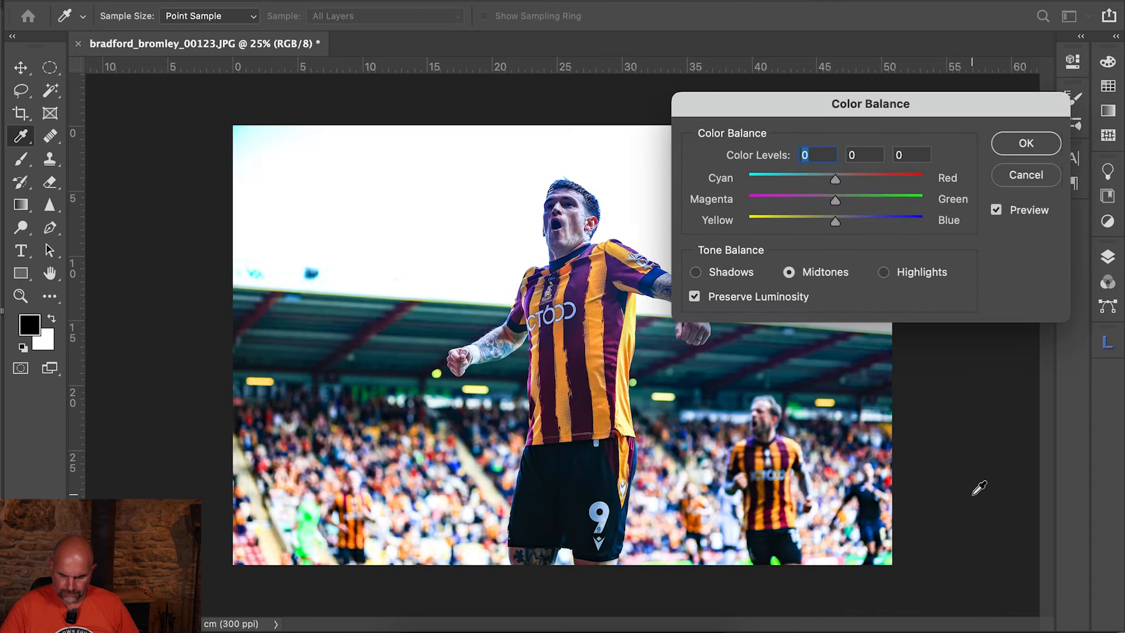
pyautogui.moveTo(962, 111); pyautogui.dragTo(1031, 68)
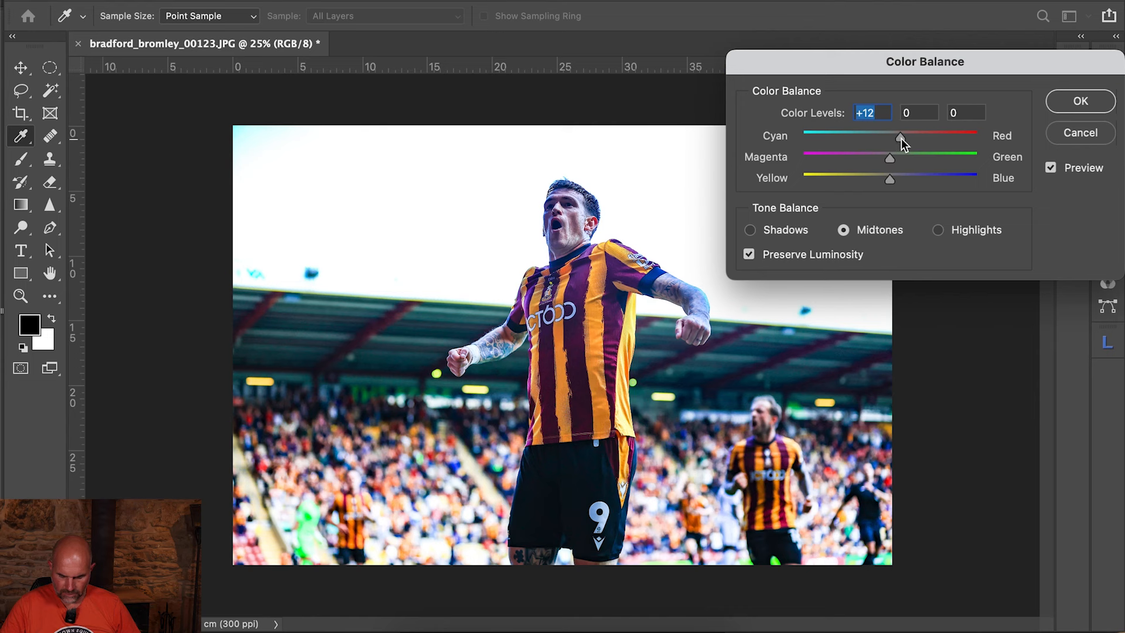
pyautogui.moveTo(893, 156); pyautogui.dragTo(894, 185)
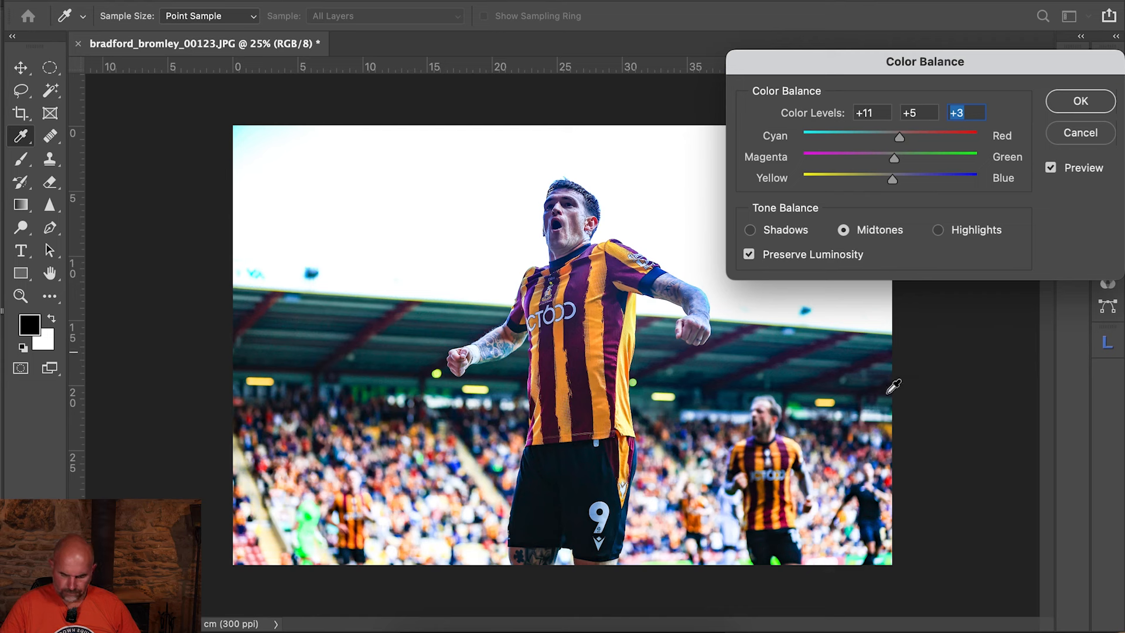
# - Shift the highlights' Cyan-Red balance to +16 and fine-tune their Magenta-Green and Yellow-Blue balances
pyautogui.click(938, 230)
pyautogui.moveTo(891, 136); pyautogui.dragTo(909, 141)
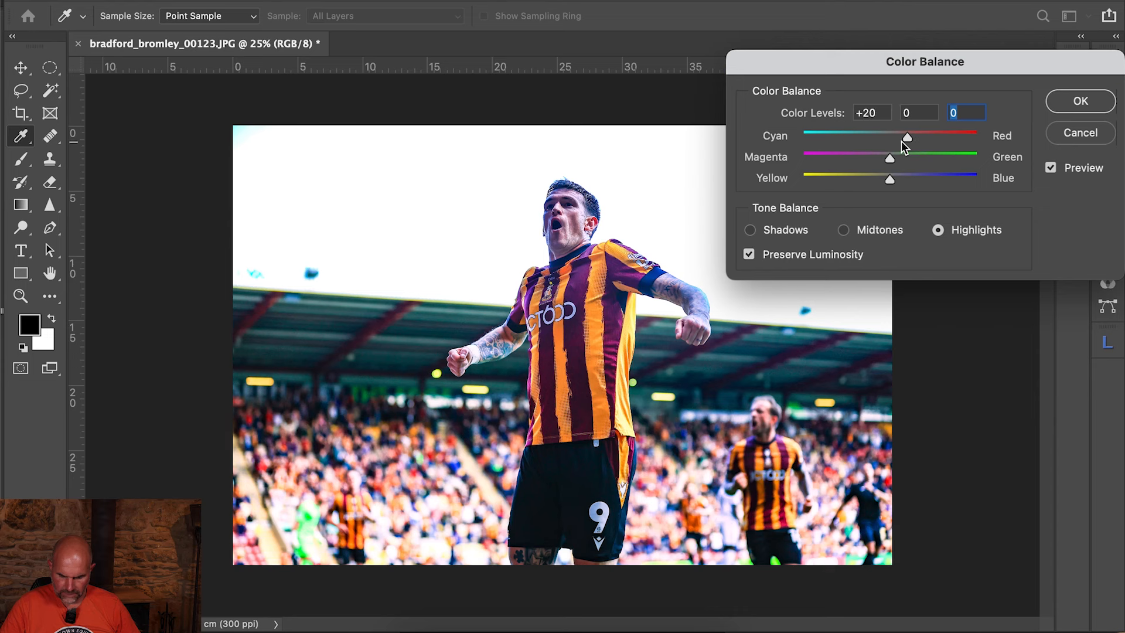
pyautogui.moveTo(888, 142); pyautogui.dragTo(907, 146)
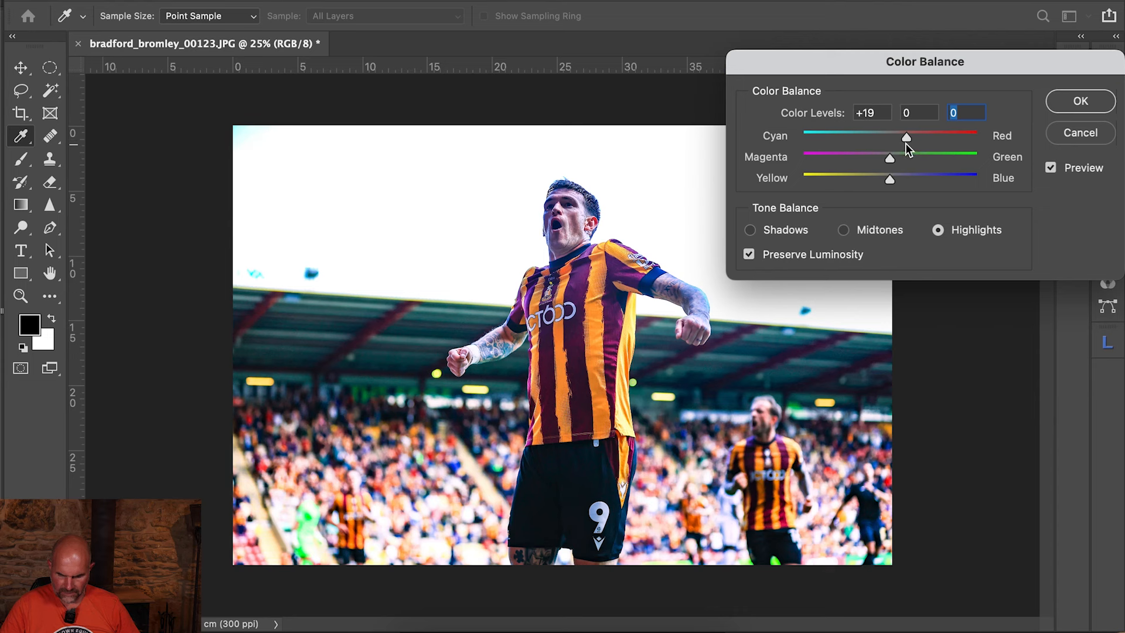
pyautogui.press('Tab')
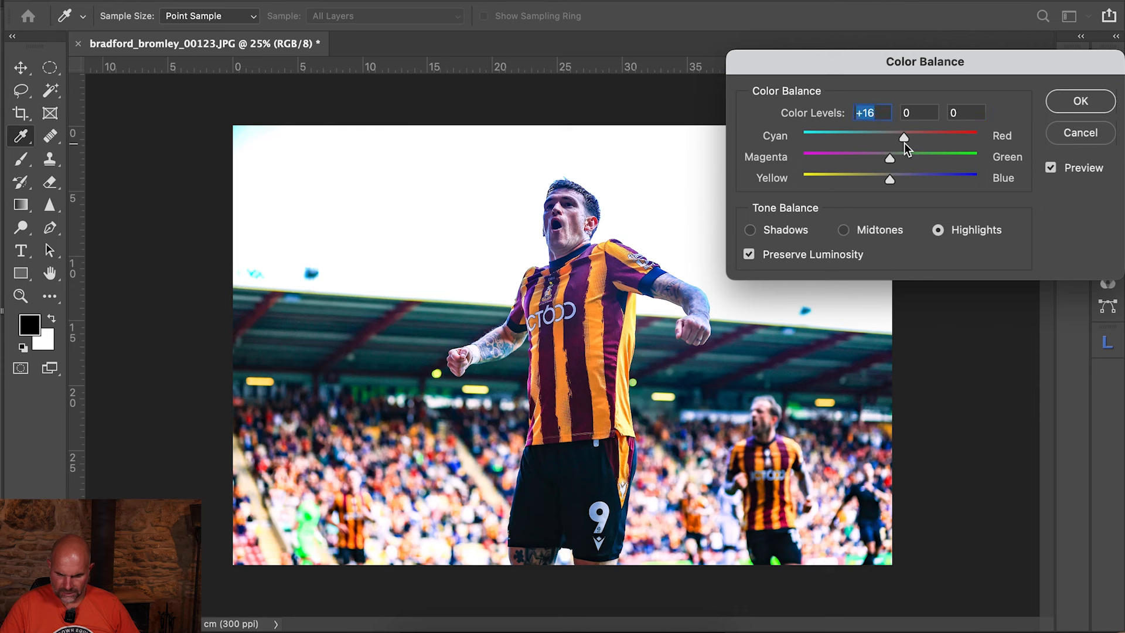
pyautogui.moveTo(889, 163)
pyautogui.mouseDown()
pyautogui.moveTo(902, 161)
pyautogui.moveTo(877, 160)
pyautogui.moveTo(903, 163)
pyautogui.moveTo(892, 179)
pyautogui.moveTo(901, 182)
pyautogui.moveTo(889, 181)
pyautogui.mouseUp()
# - Shift the shadows' balance +14 towards red and +7 towards green, and apply the Color Balance adjustment
pyautogui.click(751, 230)
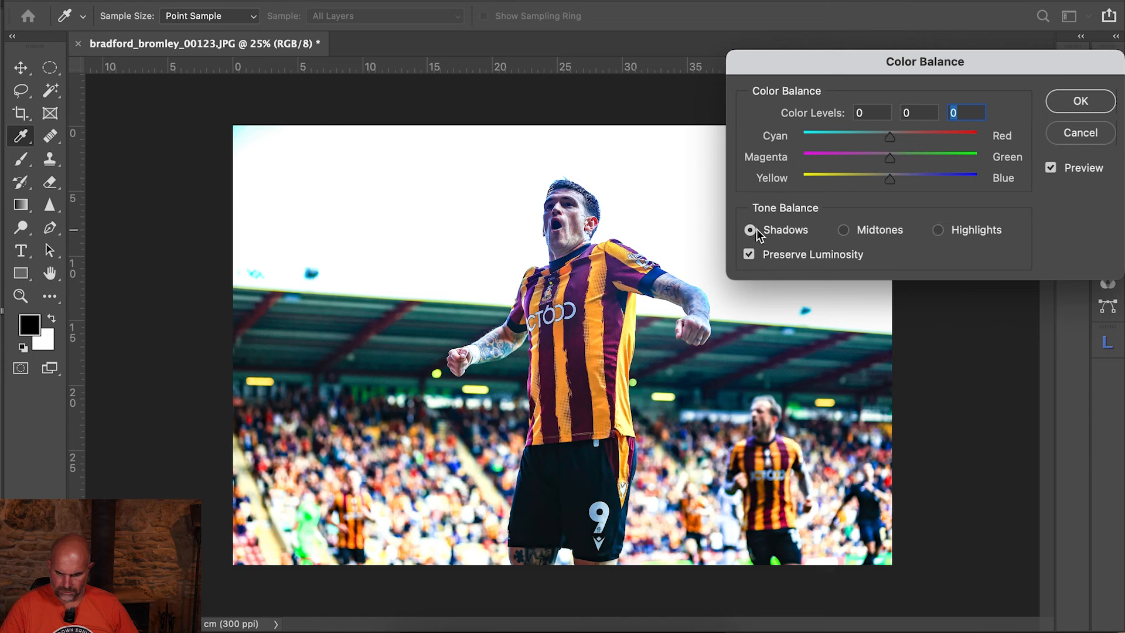
pyautogui.moveTo(891, 137); pyautogui.dragTo(900, 136)
pyautogui.press('Tab')
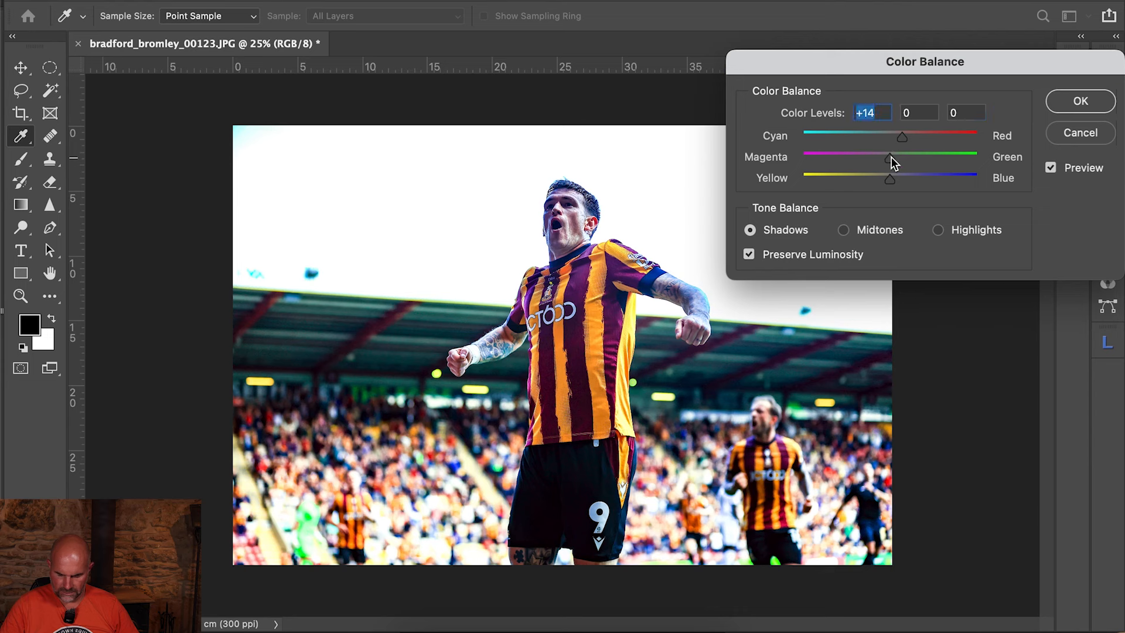
pyautogui.moveTo(888, 160); pyautogui.dragTo(896, 164)
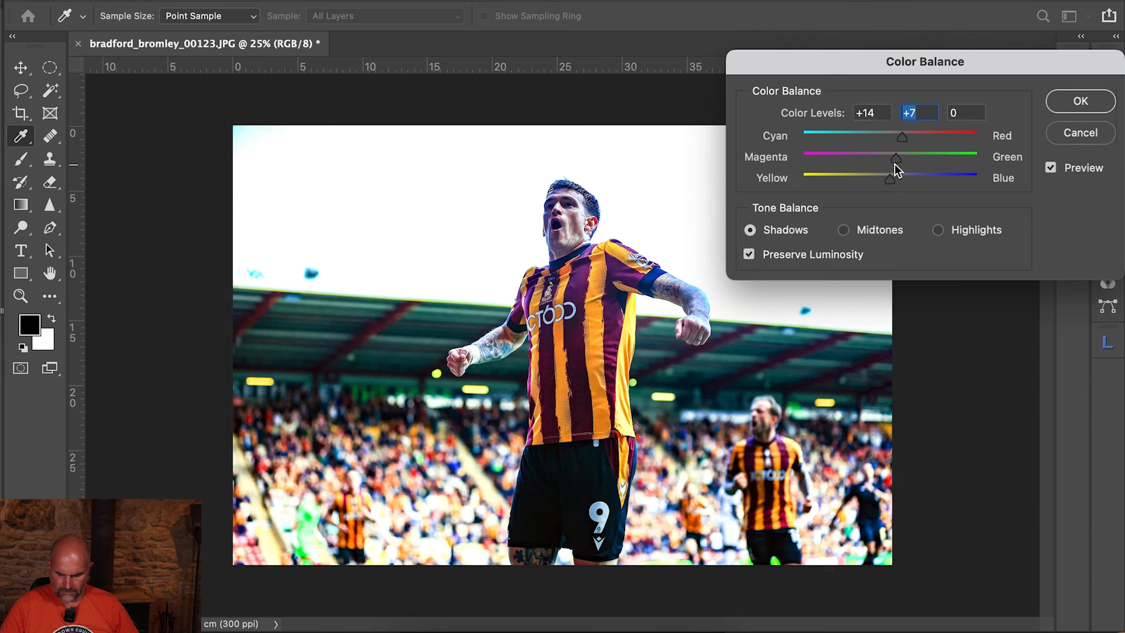
pyautogui.click(1083, 104)
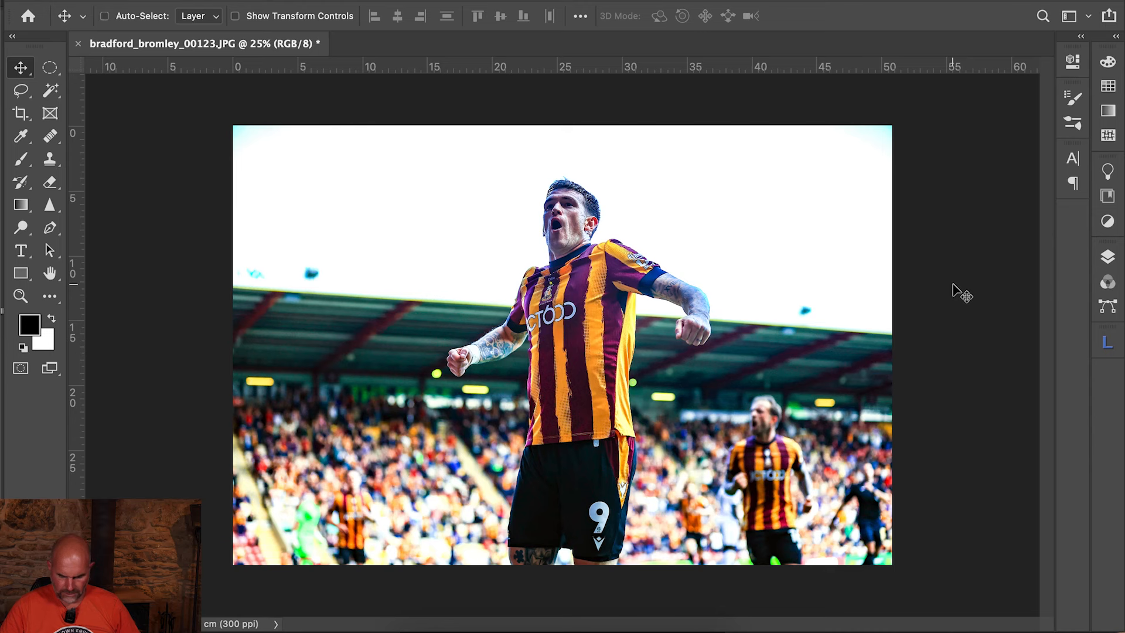
# - Compare the photo before and after the edits, and examine the edited player at 50% magnification
pyautogui.press('super+z')
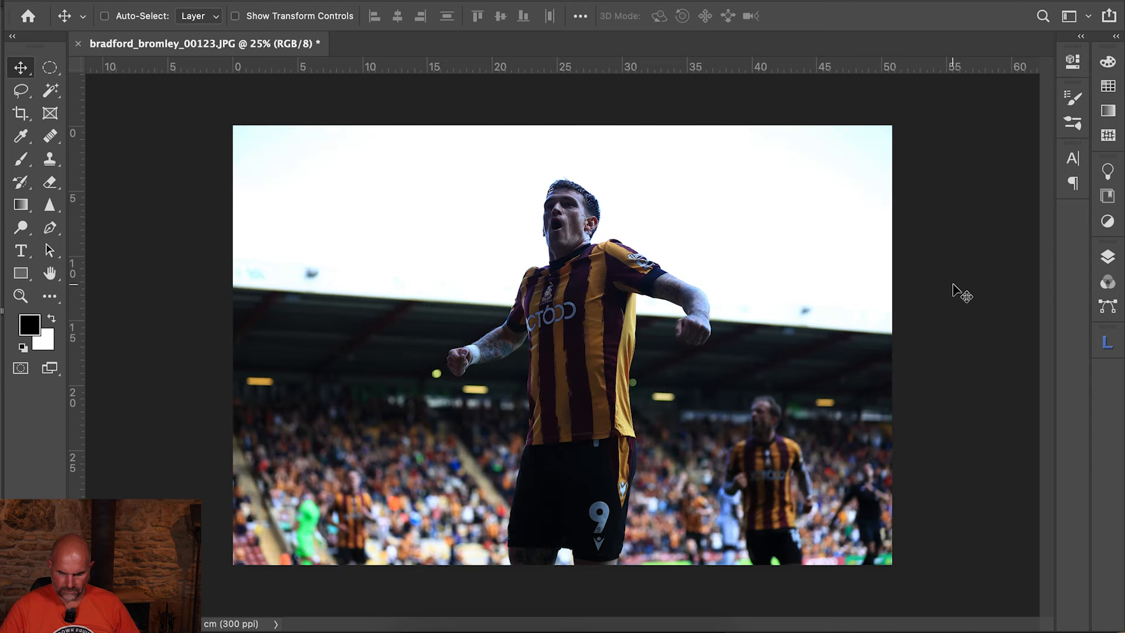
pyautogui.press('super+shift+z')
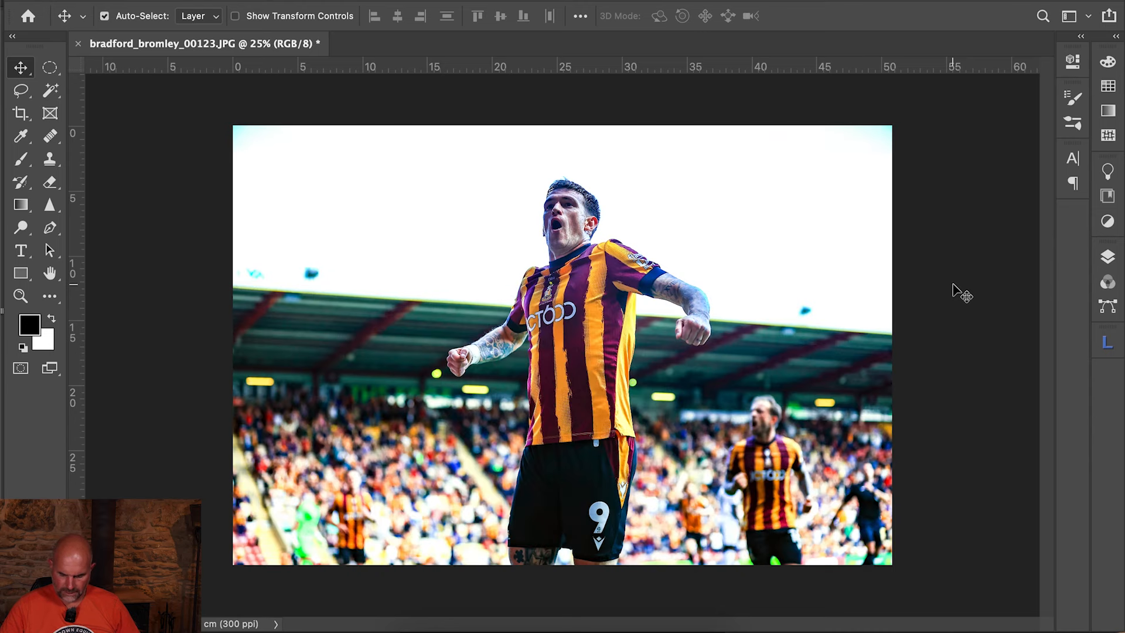
pyautogui.press('super+equal')
pyautogui.press('super+equal')
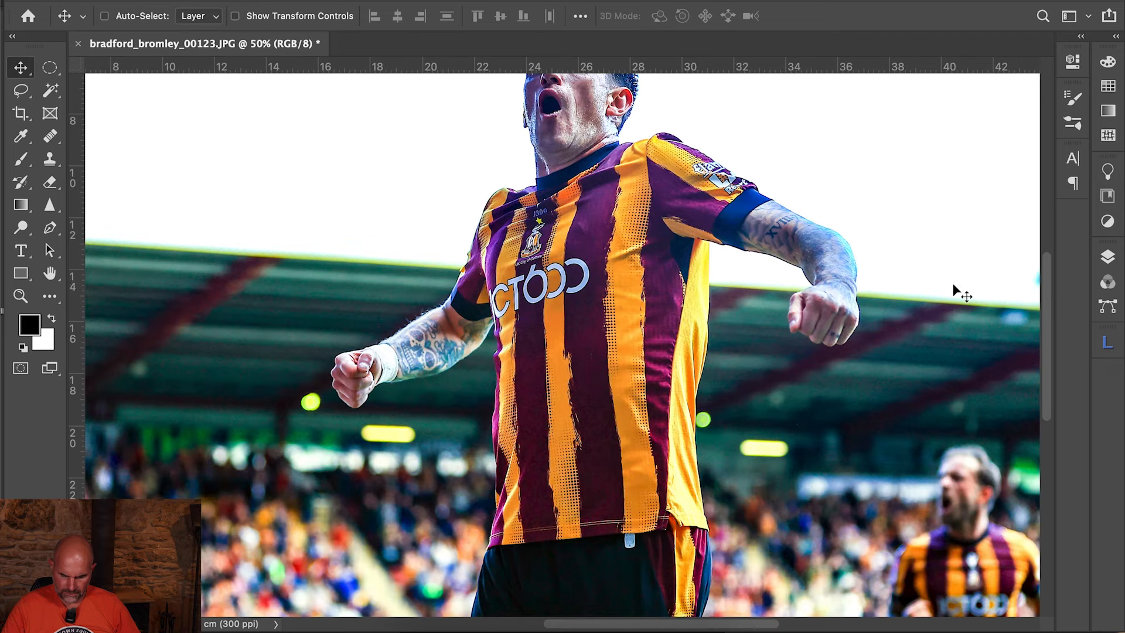
# - Adjust the Magentas' saturation and hue across the whole photo with a Hue/Saturation adjustment and apply it
pyautogui.scroll(5, 882, 305)
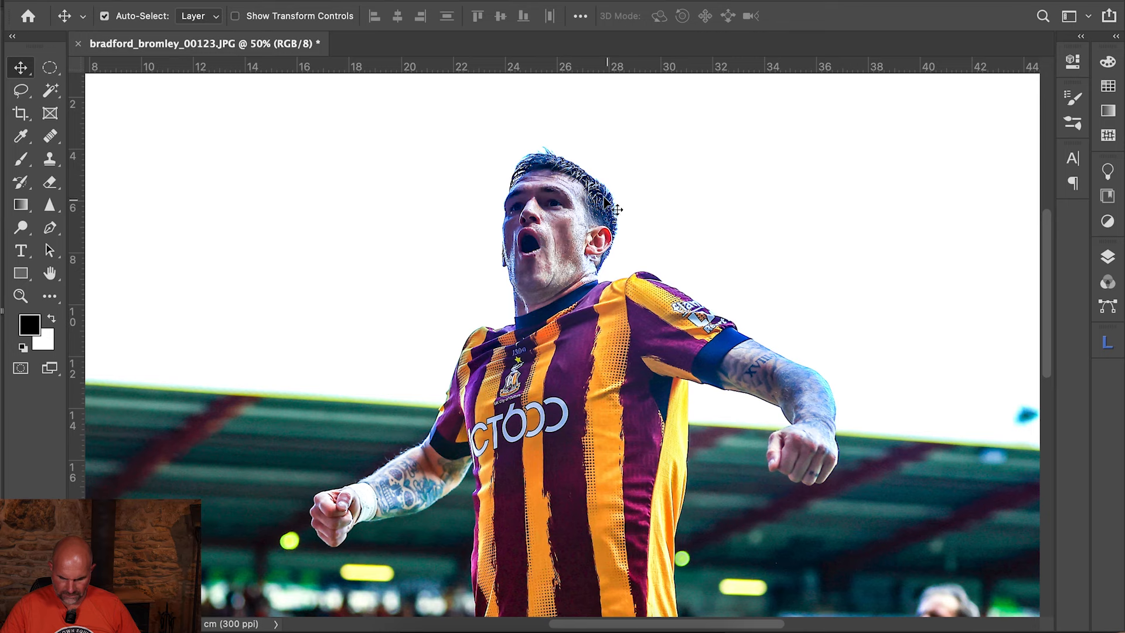
pyautogui.hotkey('ctrl', 'z')
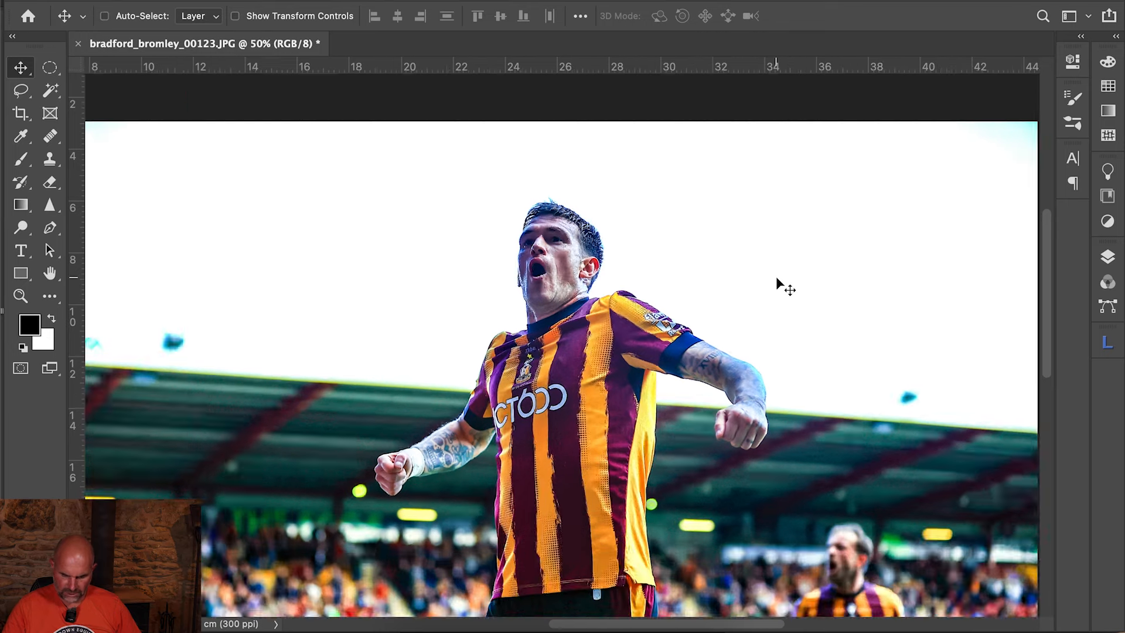
pyautogui.hotkey('ctrl', '-')
pyautogui.hotkey('ctrl', '-')
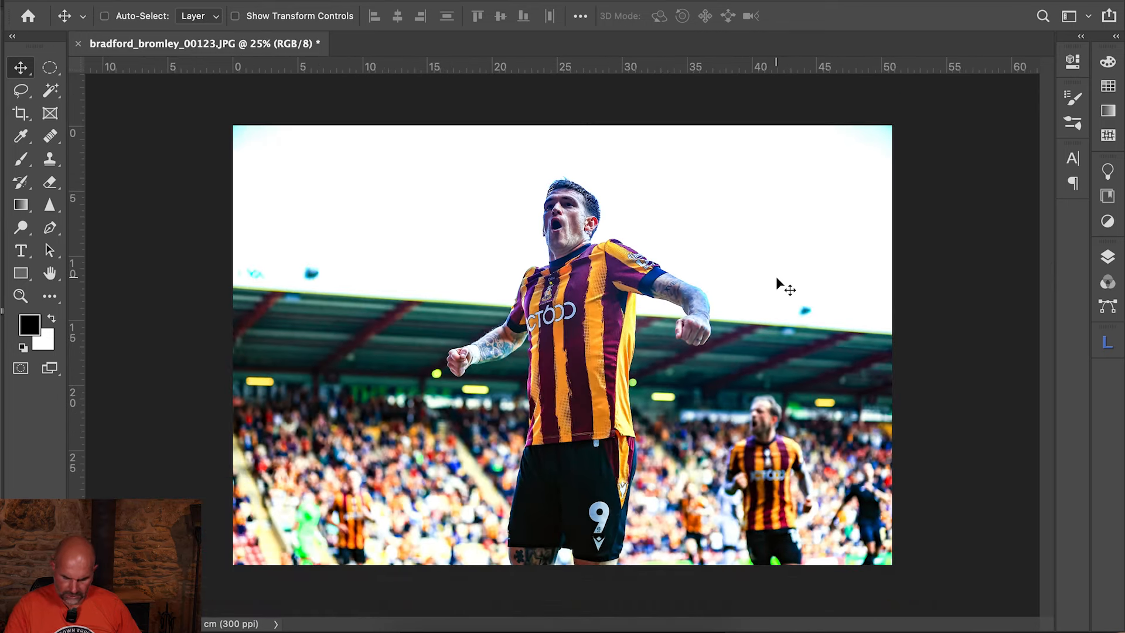
pyautogui.press('super+u')
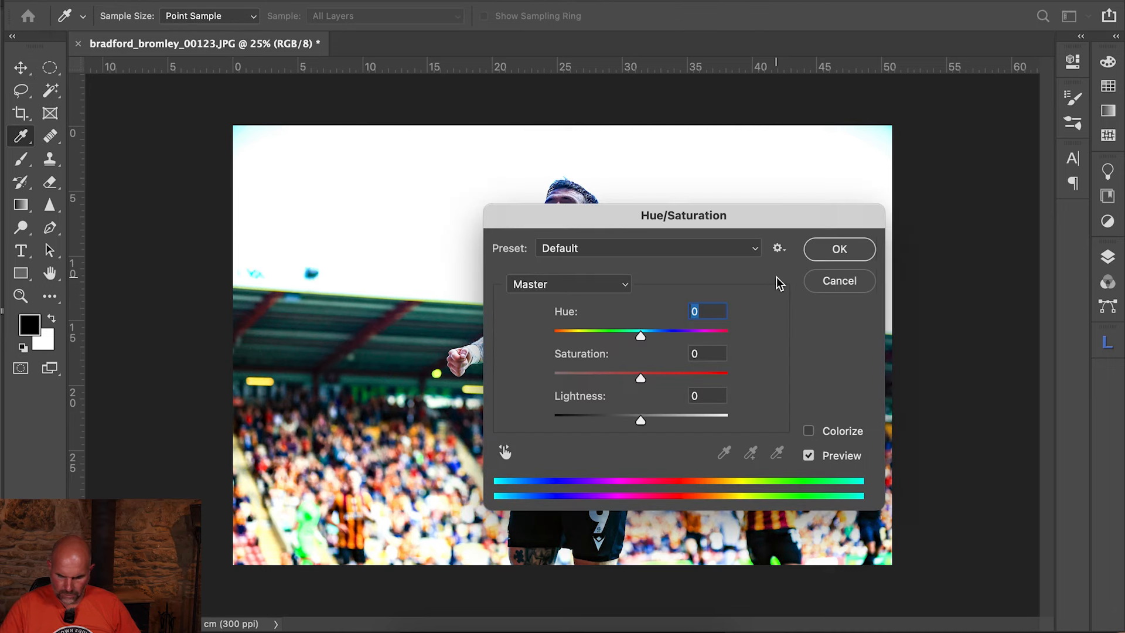
pyautogui.moveTo(746, 225); pyautogui.dragTo(986, 81)
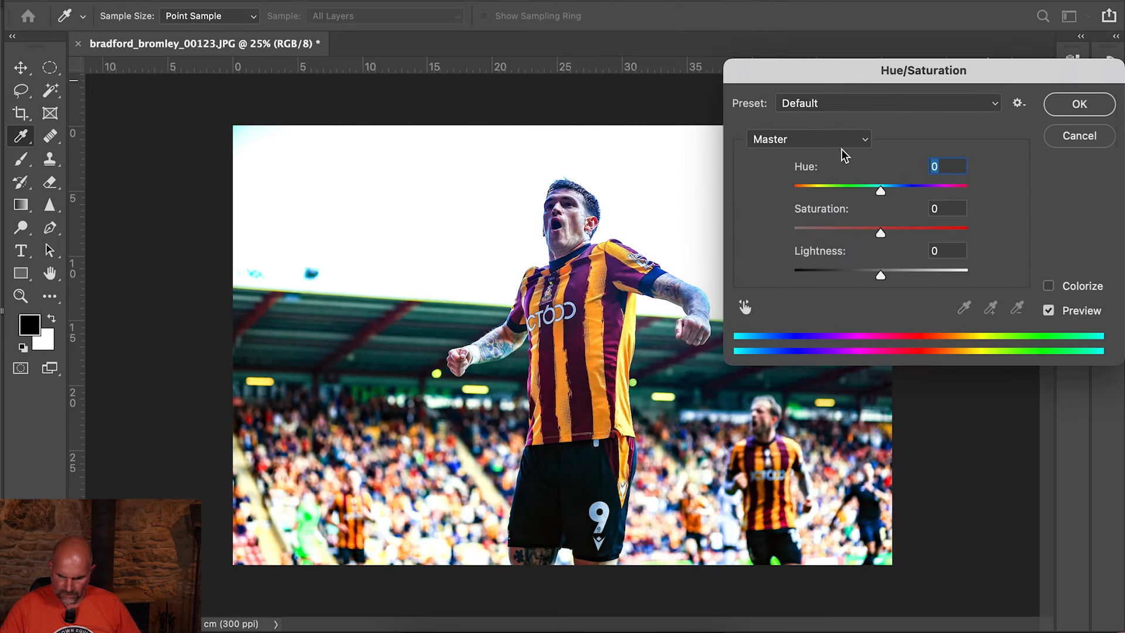
pyautogui.click(824, 138)
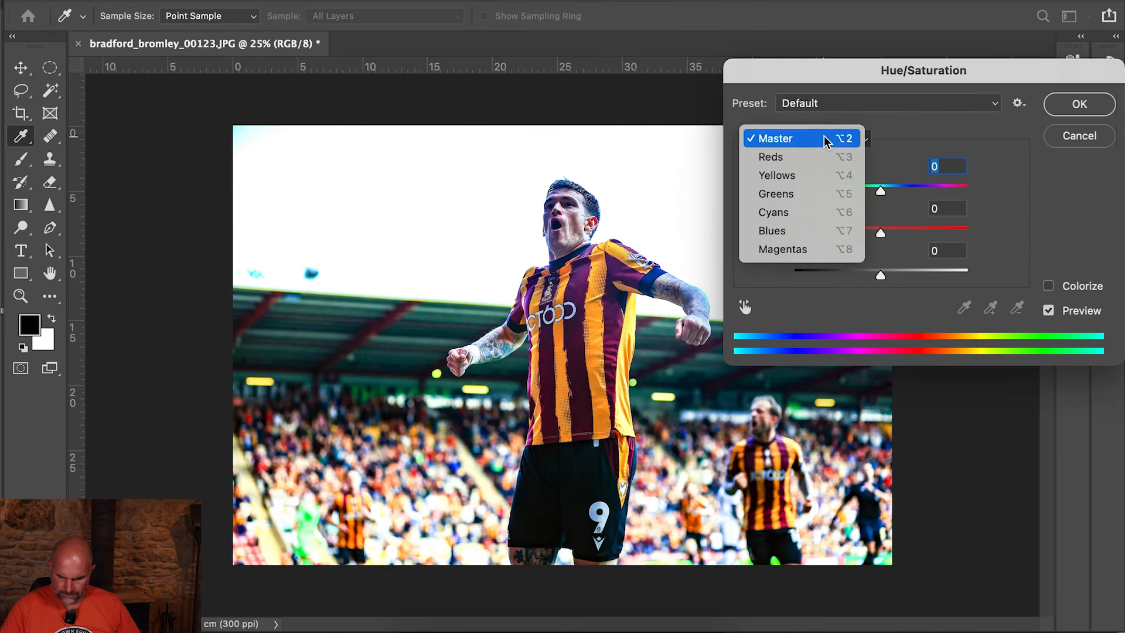
pyautogui.click(802, 251)
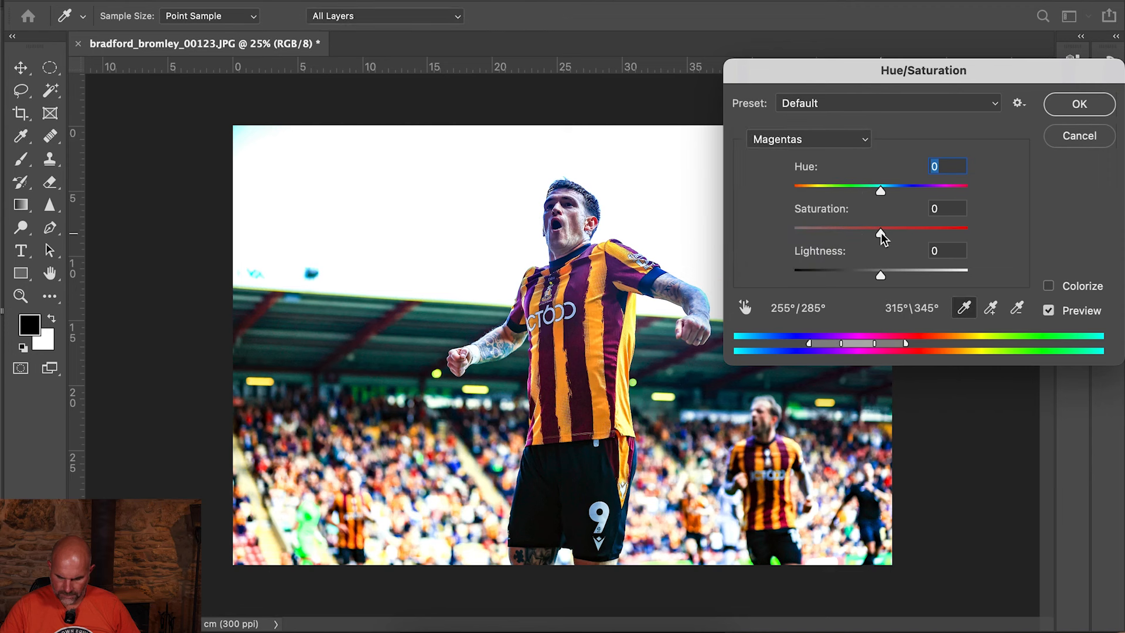
pyautogui.moveTo(879, 234)
pyautogui.mouseDown()
pyautogui.moveTo(842, 234)
pyautogui.moveTo(859, 234)
pyautogui.mouseUp()
pyautogui.moveTo(931, 245); pyautogui.dragTo(878, 234)
pyautogui.moveTo(880, 192)
pyautogui.mouseDown()
pyautogui.moveTo(867, 191)
pyautogui.moveTo(905, 194)
pyautogui.moveTo(892, 193)
pyautogui.mouseUp()
pyautogui.click(1097, 109)
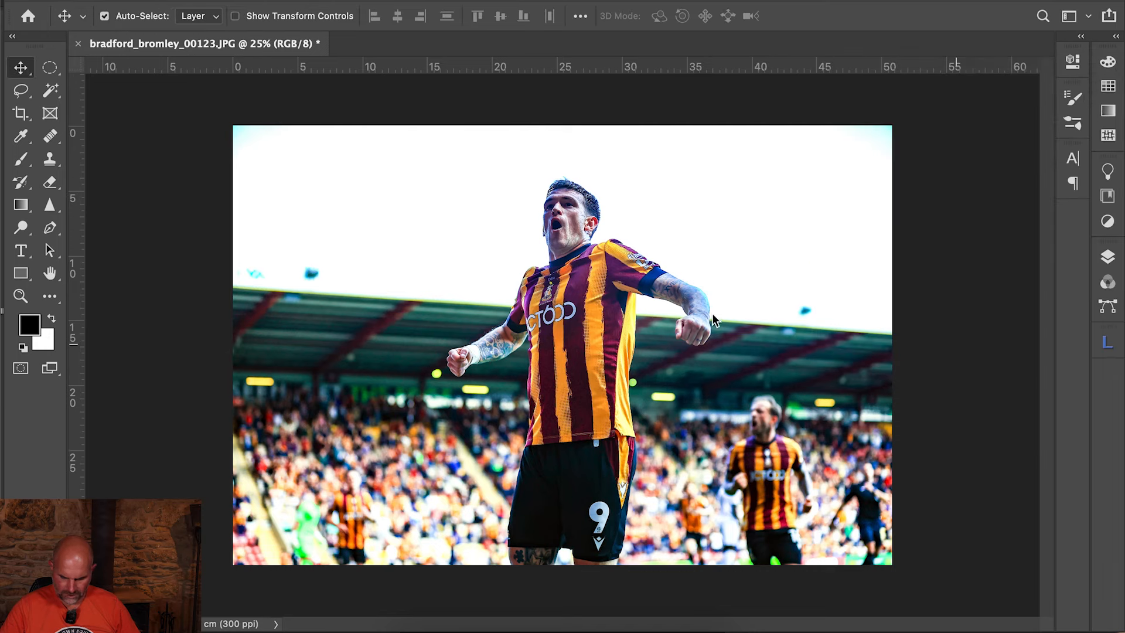
# - Examine the celebrating player's face, shirt and arms at 66.7% magnification
pyautogui.press('super+plus')
pyautogui.press('super+plus')
pyautogui.press('super+plus')
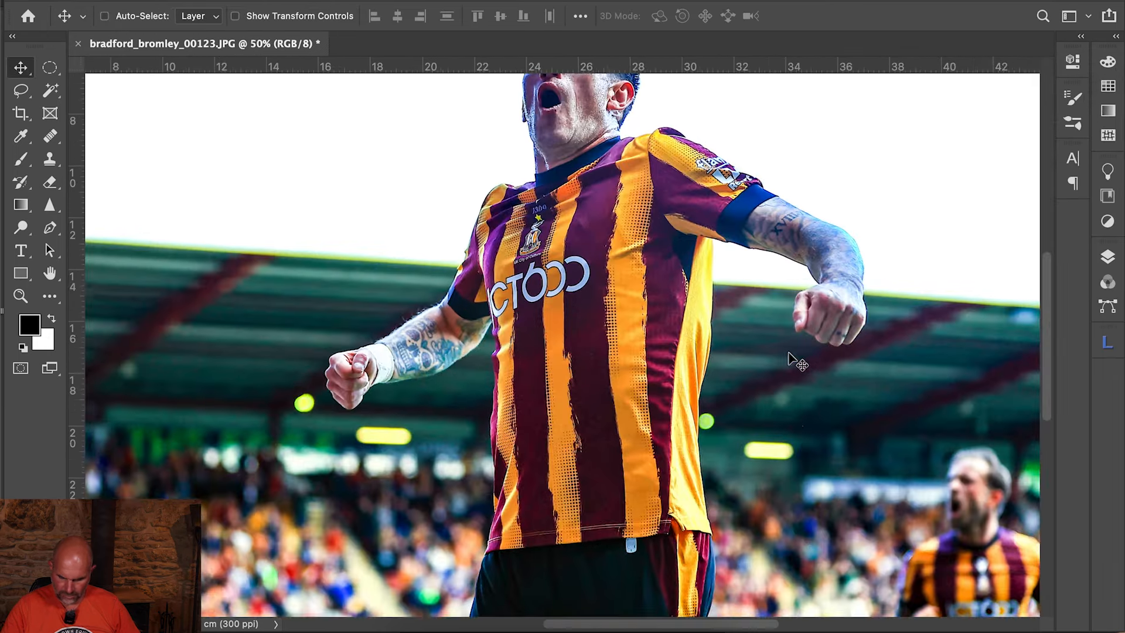
pyautogui.scroll(5, 788, 351)
pyautogui.hscroll(2, 788, 351)
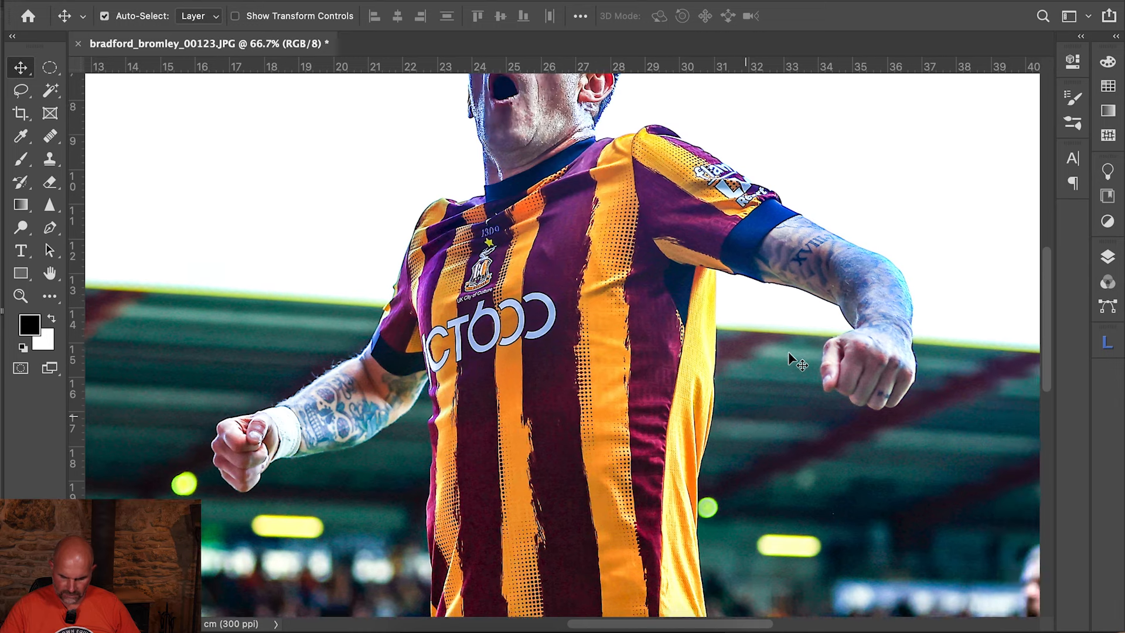
pyautogui.scroll(1, 791, 359)
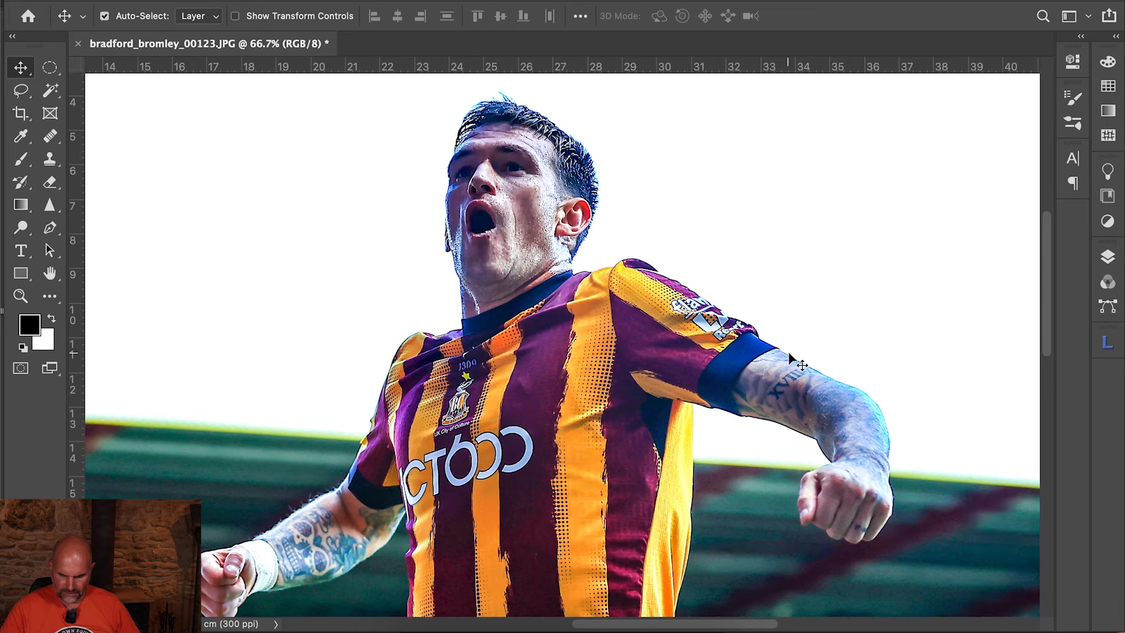
pyautogui.scroll(-1, 791, 358)
pyautogui.hscroll(-1, 791, 358)
pyautogui.press('super')
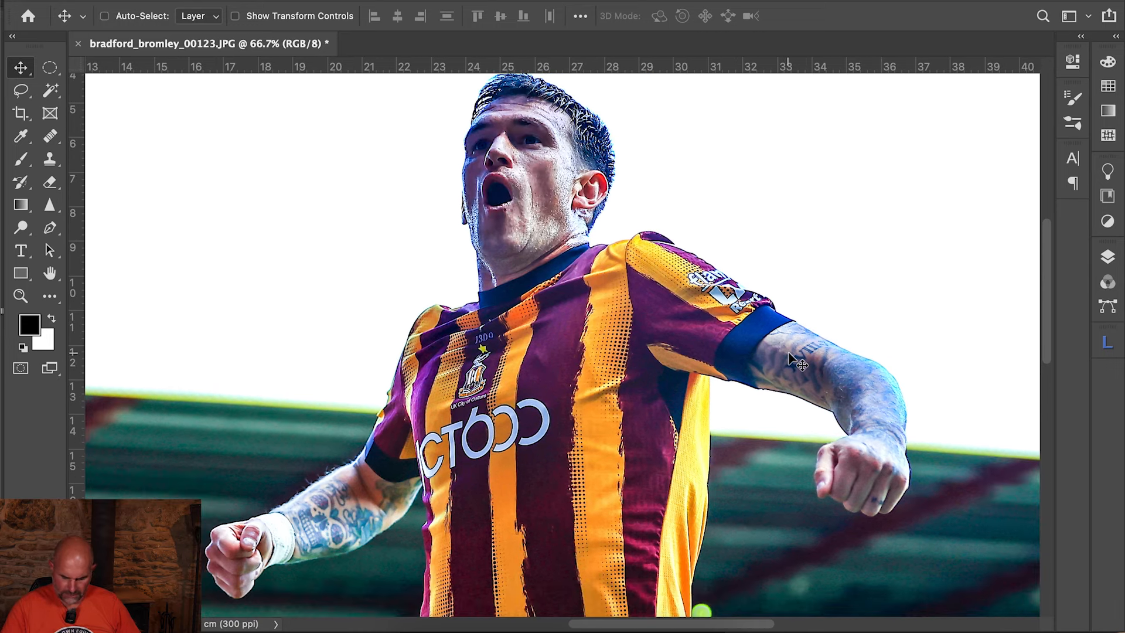
# - Reduce the Cyans' saturation to -58 with Hue/Saturation and apply the adjustment
pyautogui.press('super+u')
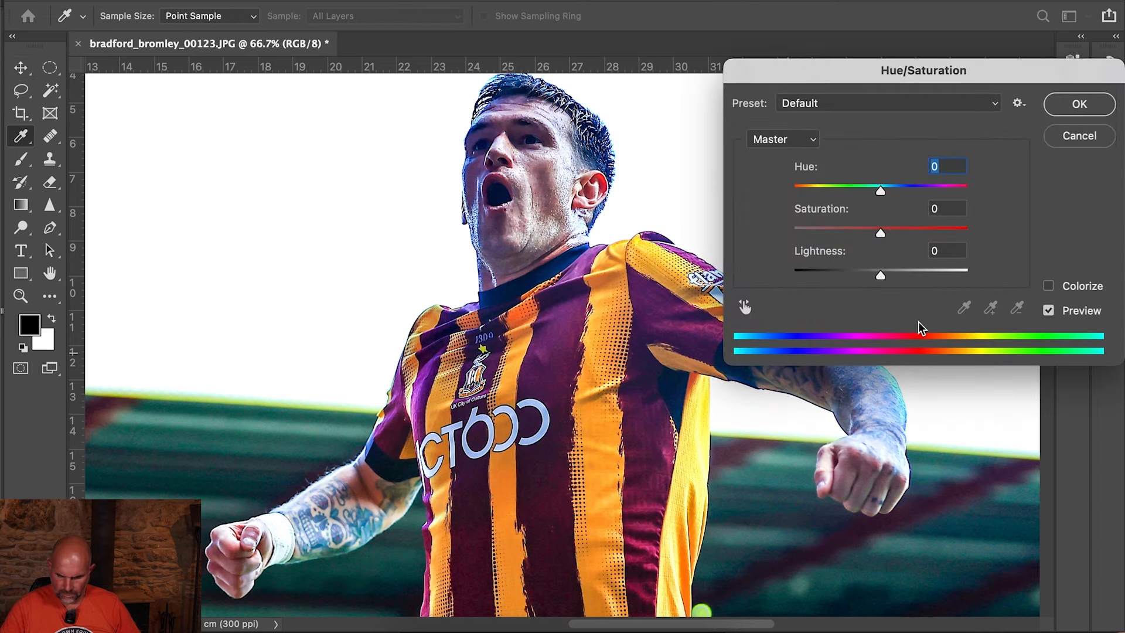
pyautogui.click(803, 143)
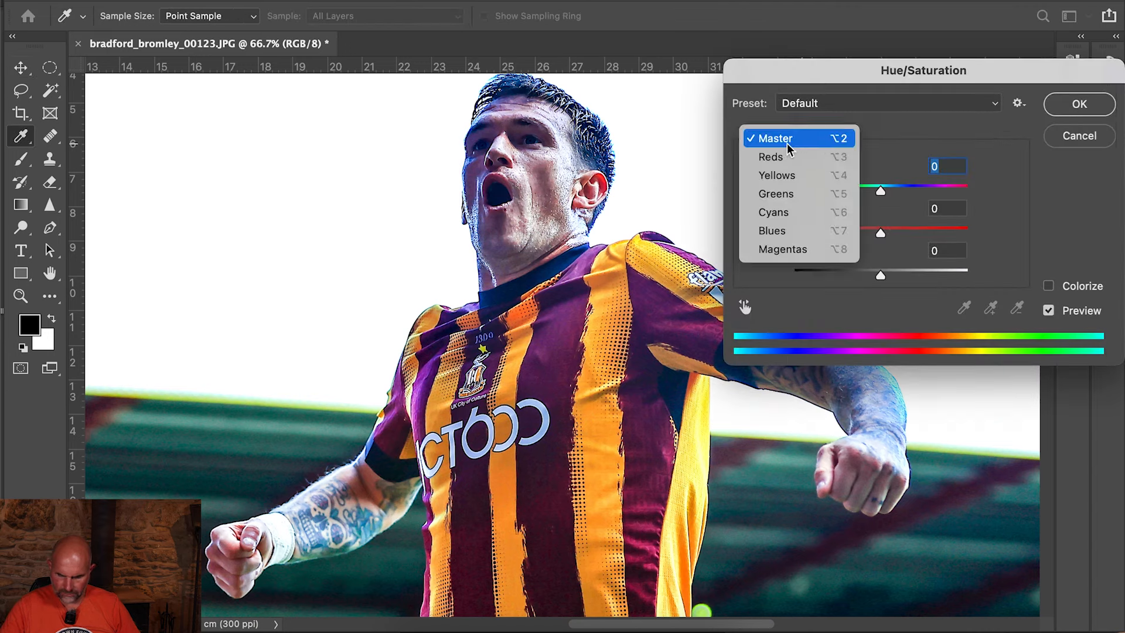
pyautogui.click(779, 216)
pyautogui.moveTo(879, 232); pyautogui.dragTo(961, 241)
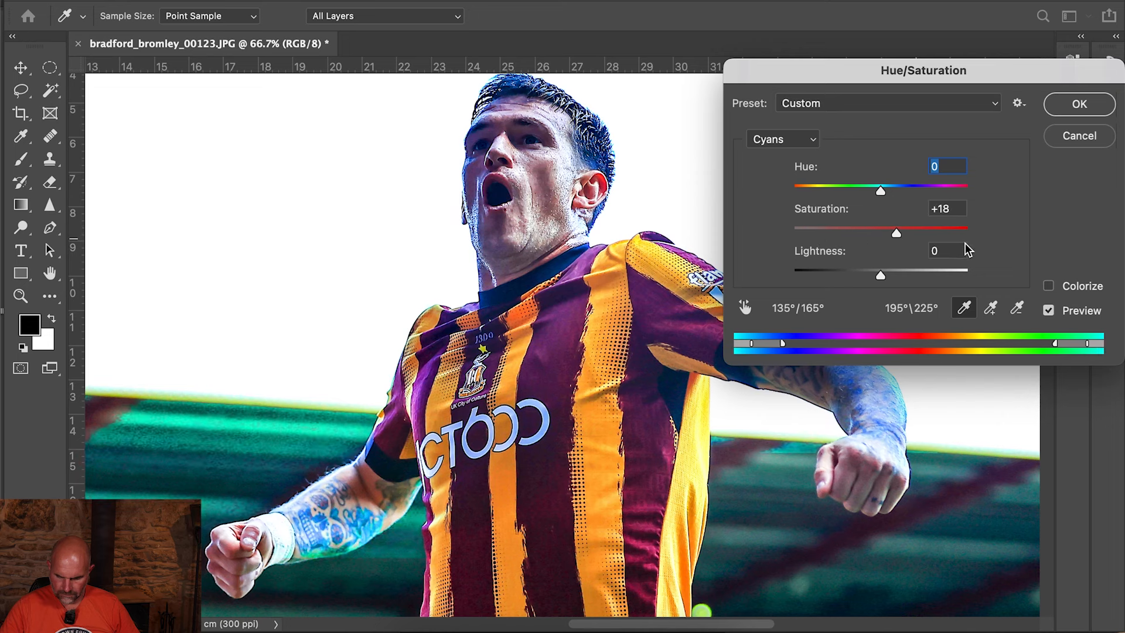
pyautogui.moveTo(857, 246); pyautogui.dragTo(833, 246)
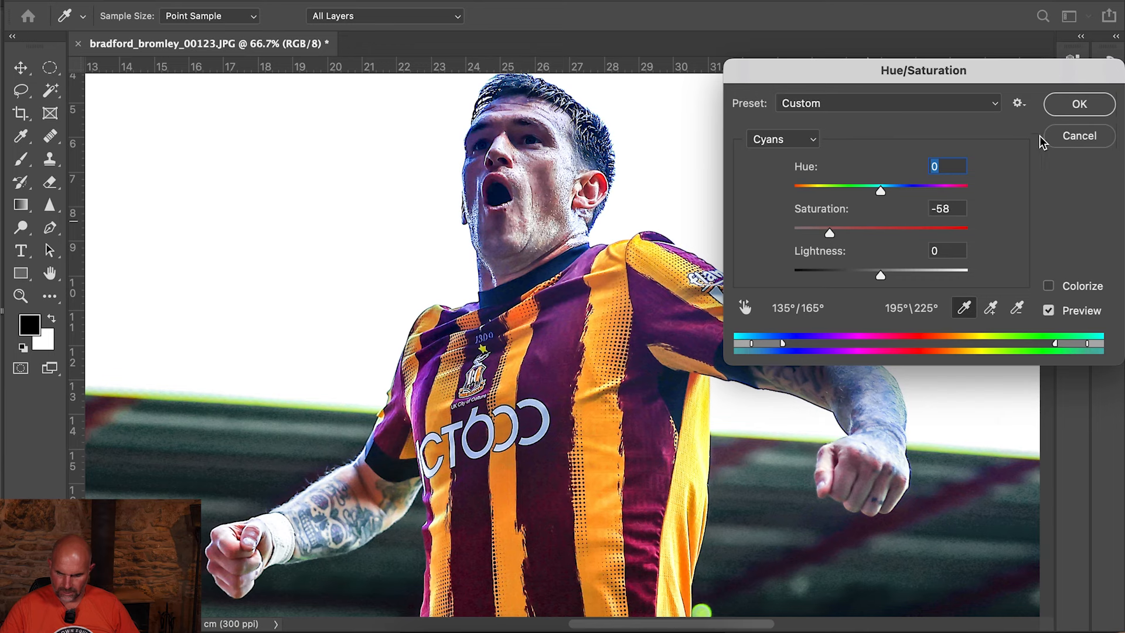
pyautogui.click(1079, 105)
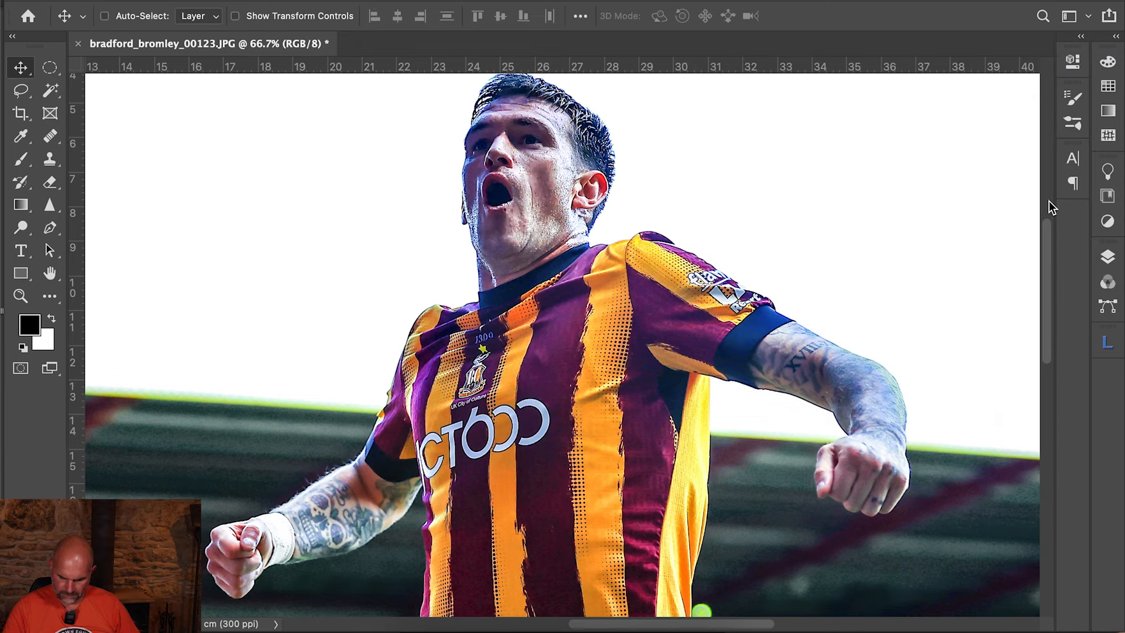
# - Apply a Camera Raw adjustment to the photo with Shadows at +35 and Exposure at +0.15
pyautogui.press('super+minus')
pyautogui.press('super+minus')
pyautogui.press('super+minus')
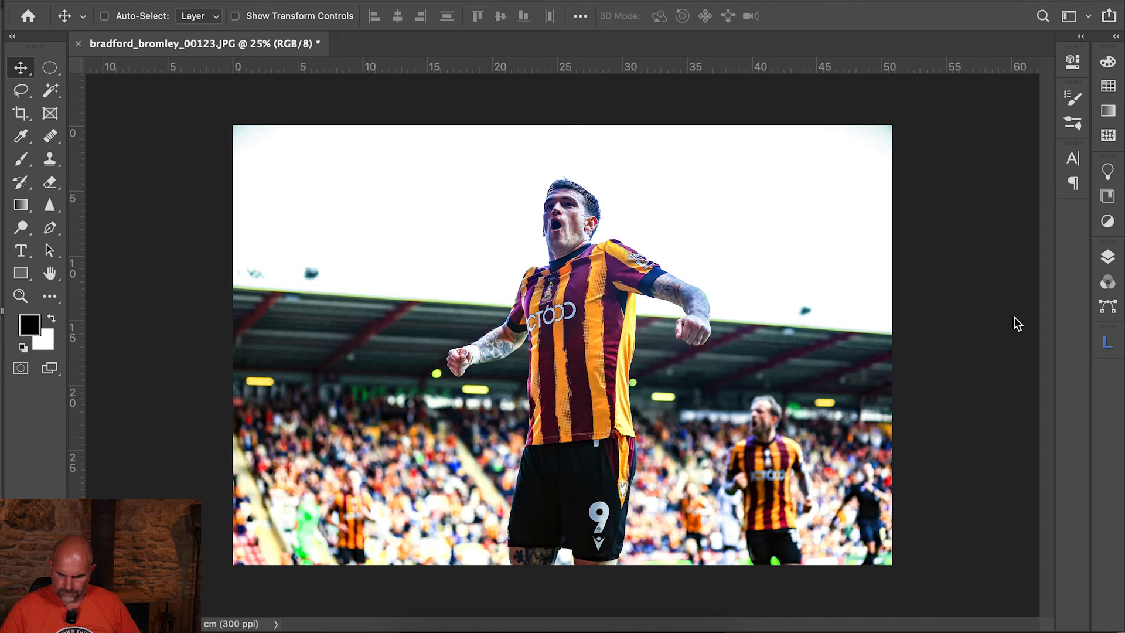
pyautogui.press('shift+super+a')
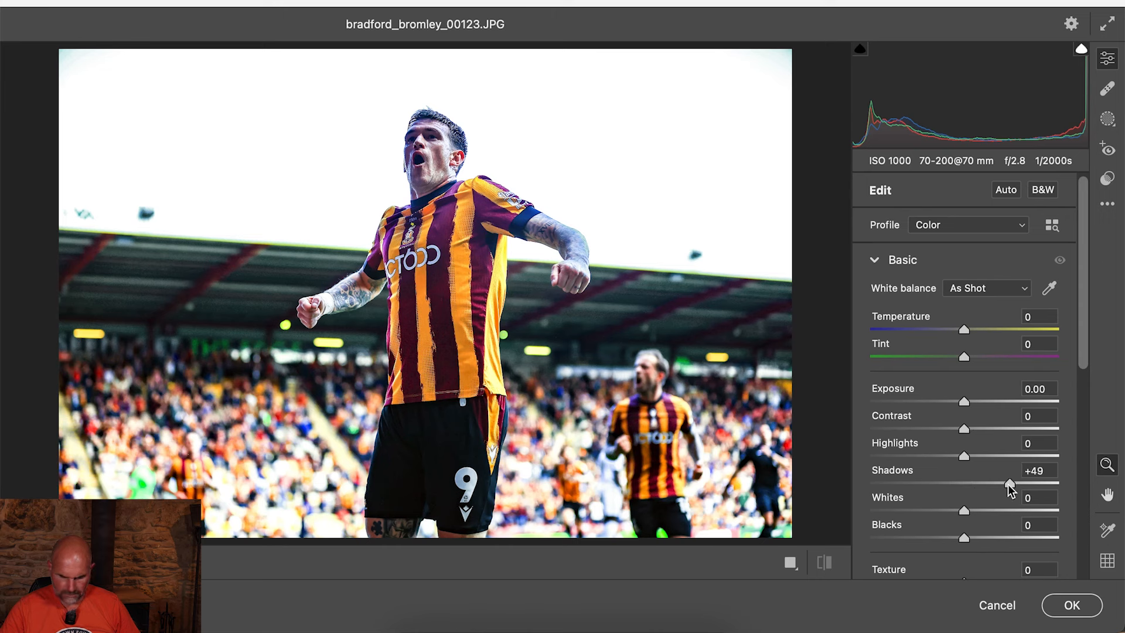
pyautogui.moveTo(1008, 484); pyautogui.dragTo(997, 491)
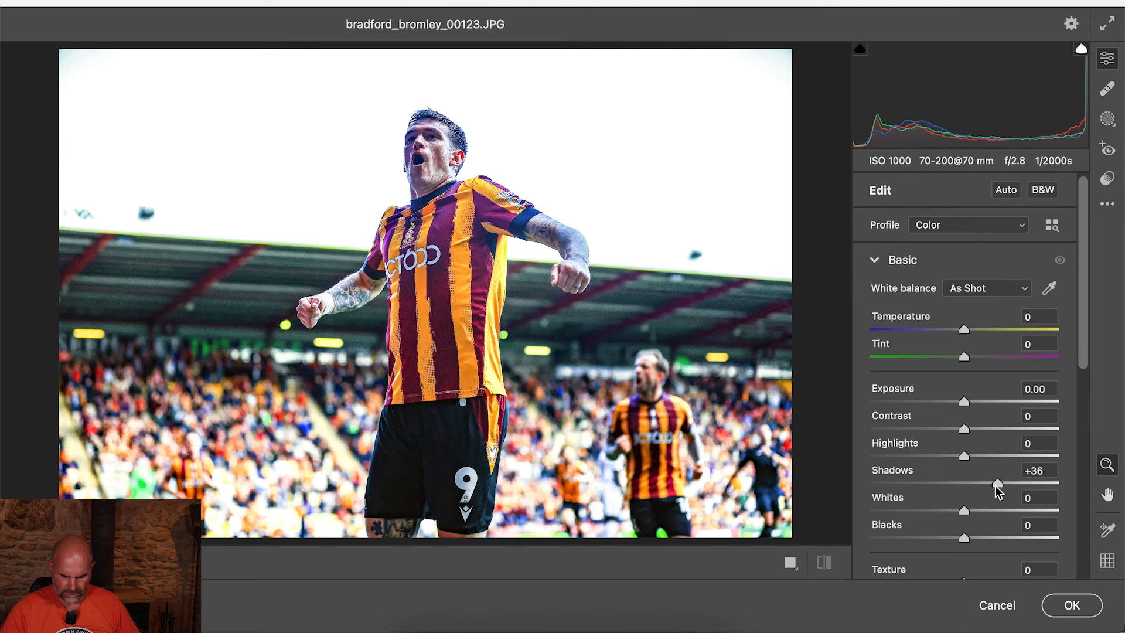
pyautogui.moveTo(965, 399); pyautogui.dragTo(969, 400)
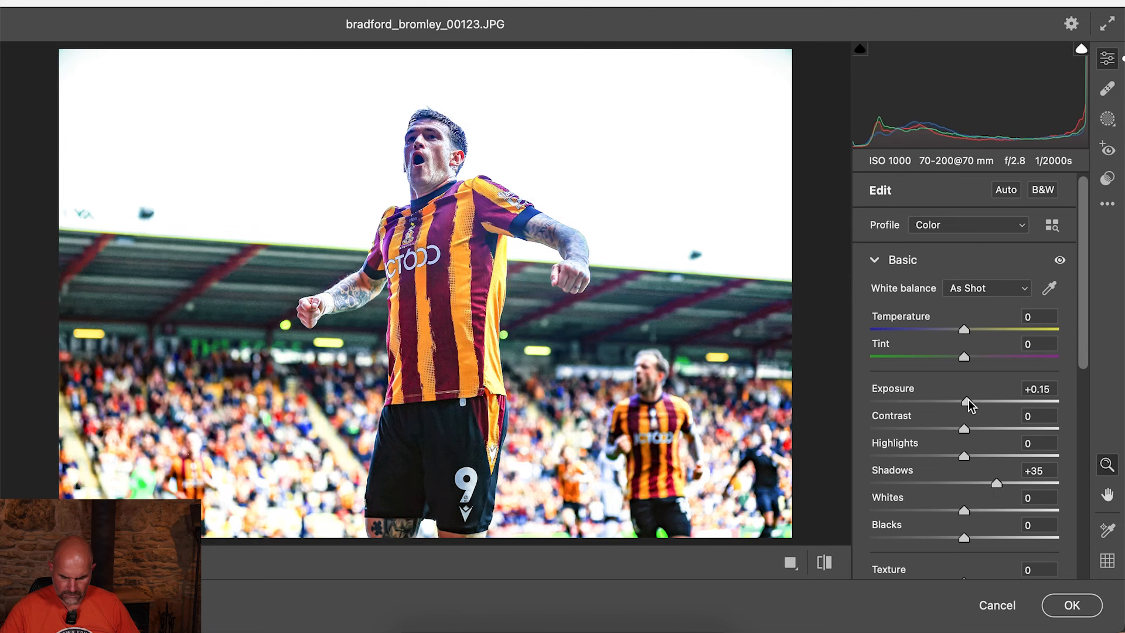
pyautogui.click(1071, 609)
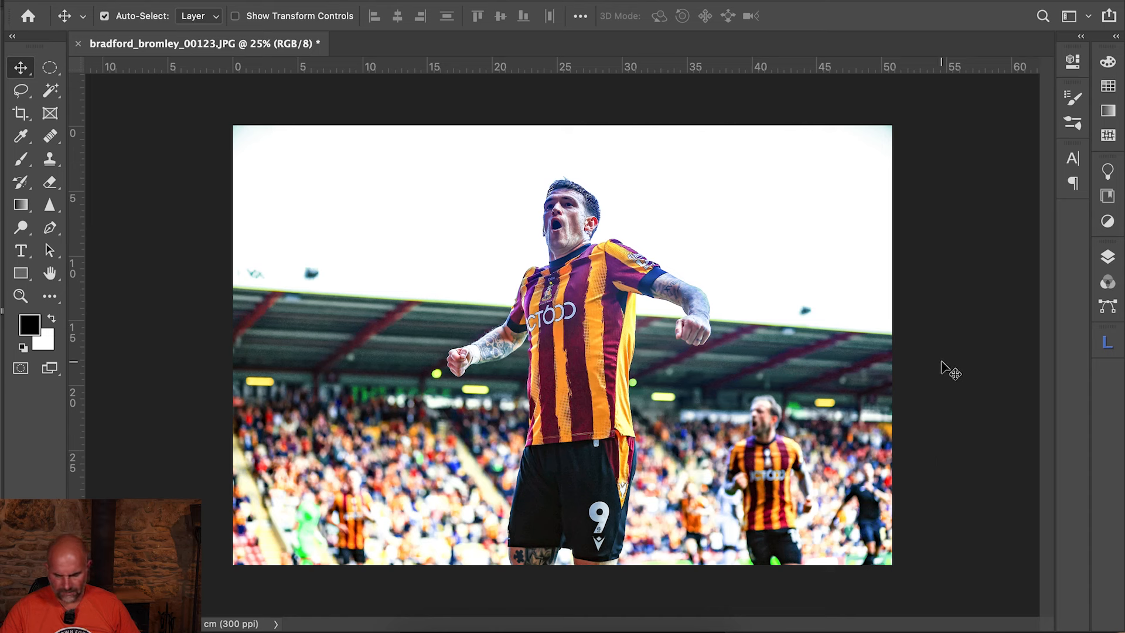
# - Inspect the player's face, shirt and tattooed arms up close for the effect of the lifted shadows
pyautogui.press('super+plus')
pyautogui.press('super+plus')
pyautogui.press('super+plus')
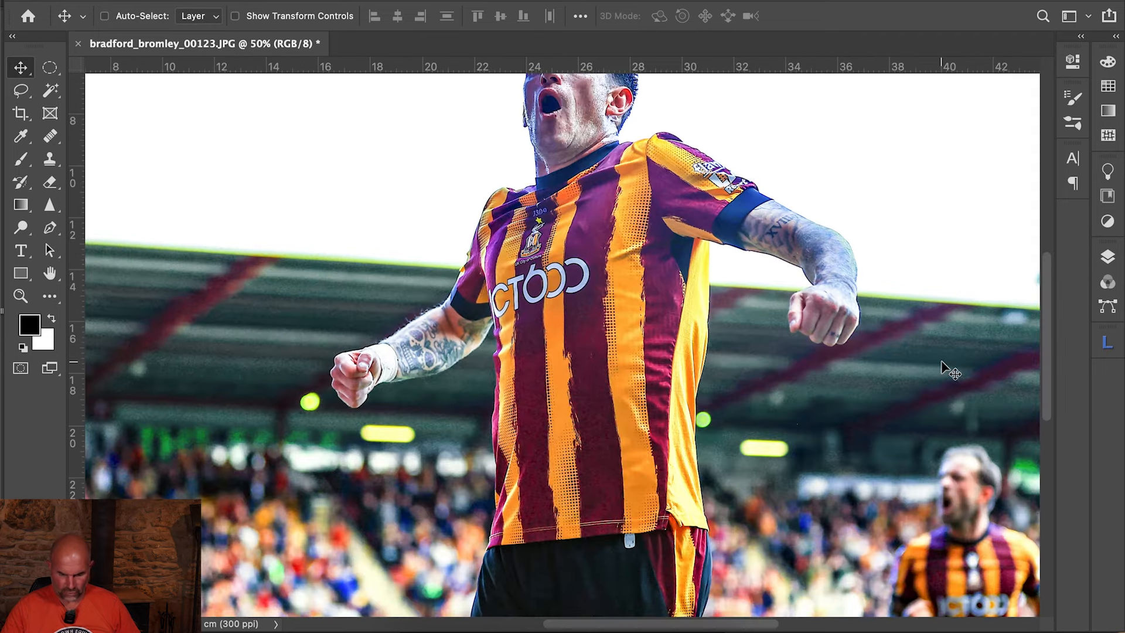
pyautogui.scroll(5, 772, 375)
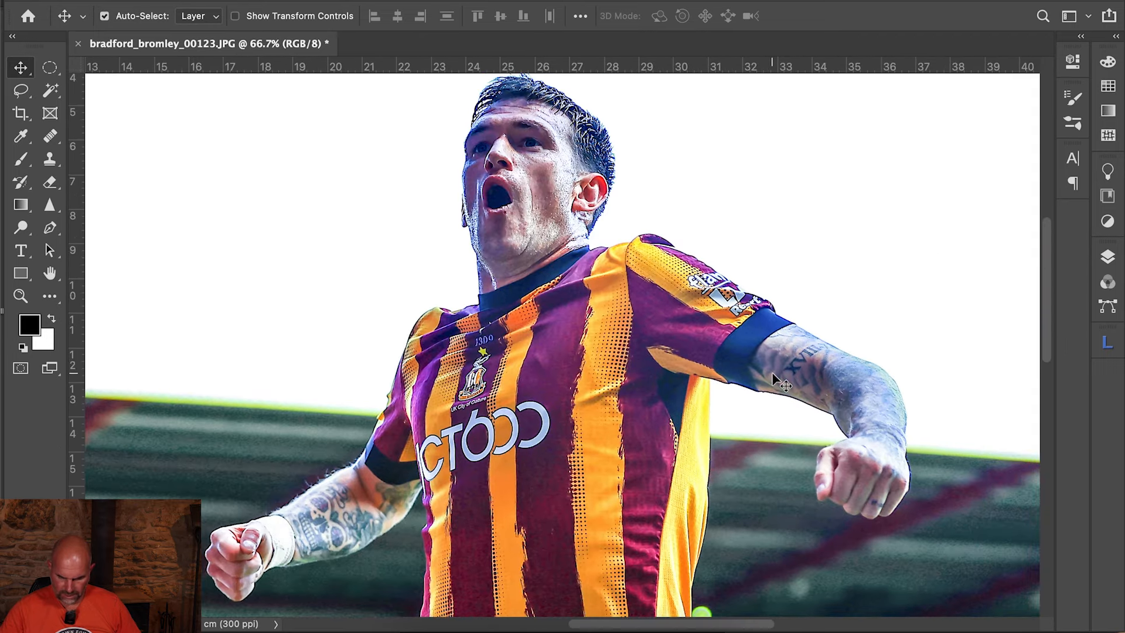
pyautogui.press('super+minus')
pyautogui.press('super+minus')
pyautogui.press('super+minus')
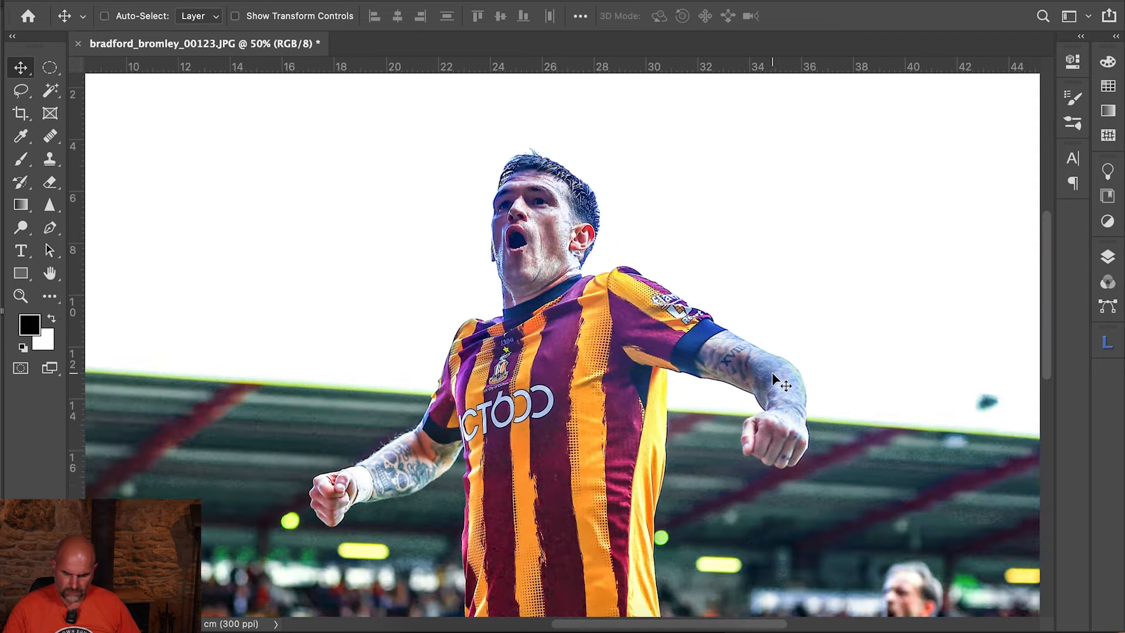
# - Compare the photo before and after by stepping back through the edits and reinstating them all
pyautogui.press('super+z')
pyautogui.press('super+z')
pyautogui.press('super+z')
pyautogui.press('super+z')
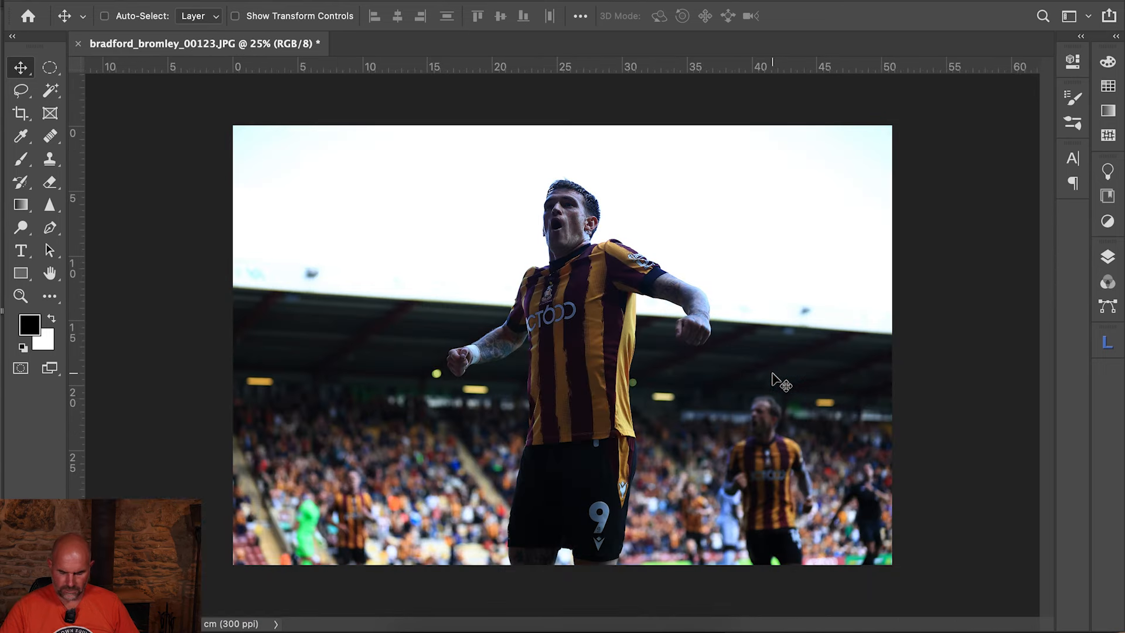
pyautogui.press('super+shift+z')
pyautogui.press('super+shift+z')
pyautogui.press('super+shift+z')
pyautogui.press('super+shift+z')
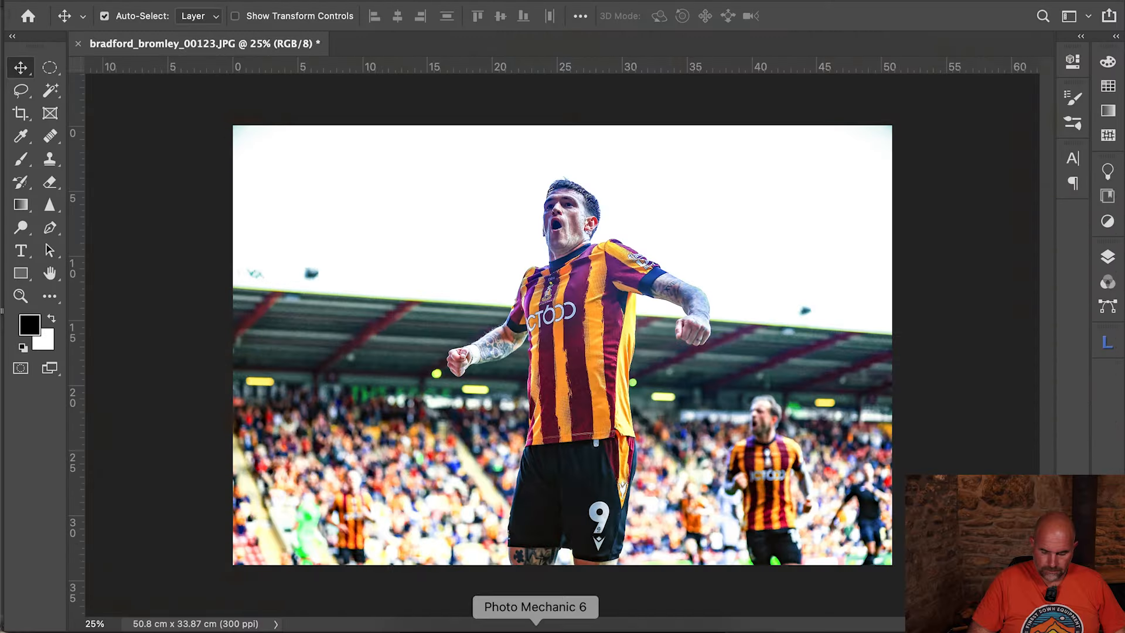
# - Switch to Photo Mechanic 6, open bradford_bromley_00124.JPG and tighten its crop around the main player, excluding the teammate behind
pyautogui.click(535, 624)
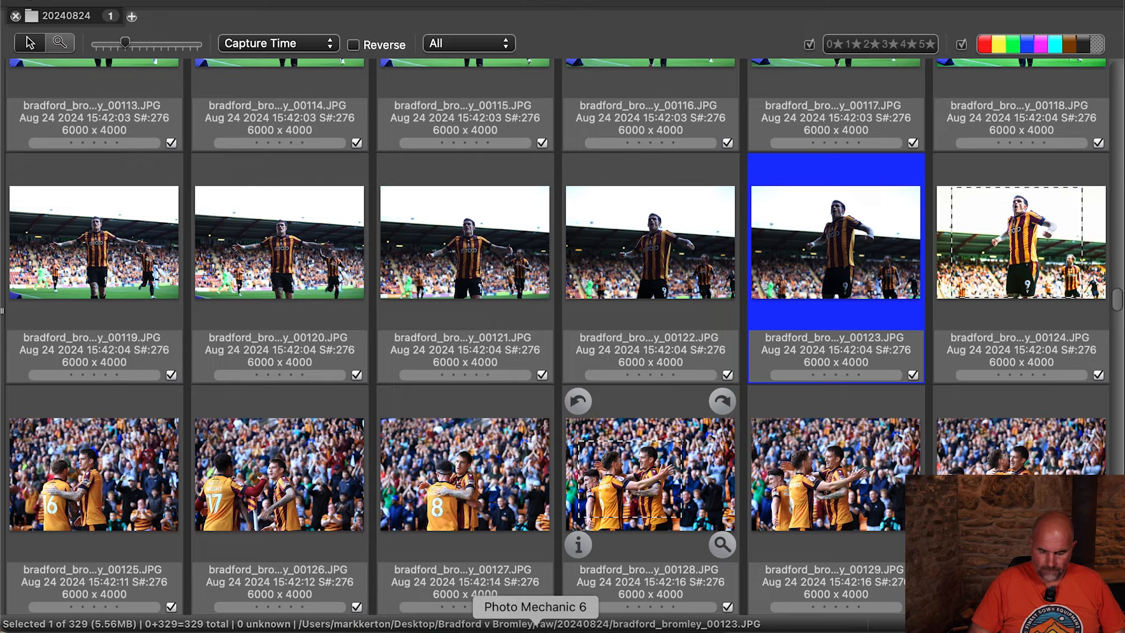
pyautogui.doubleClick(1039, 250)
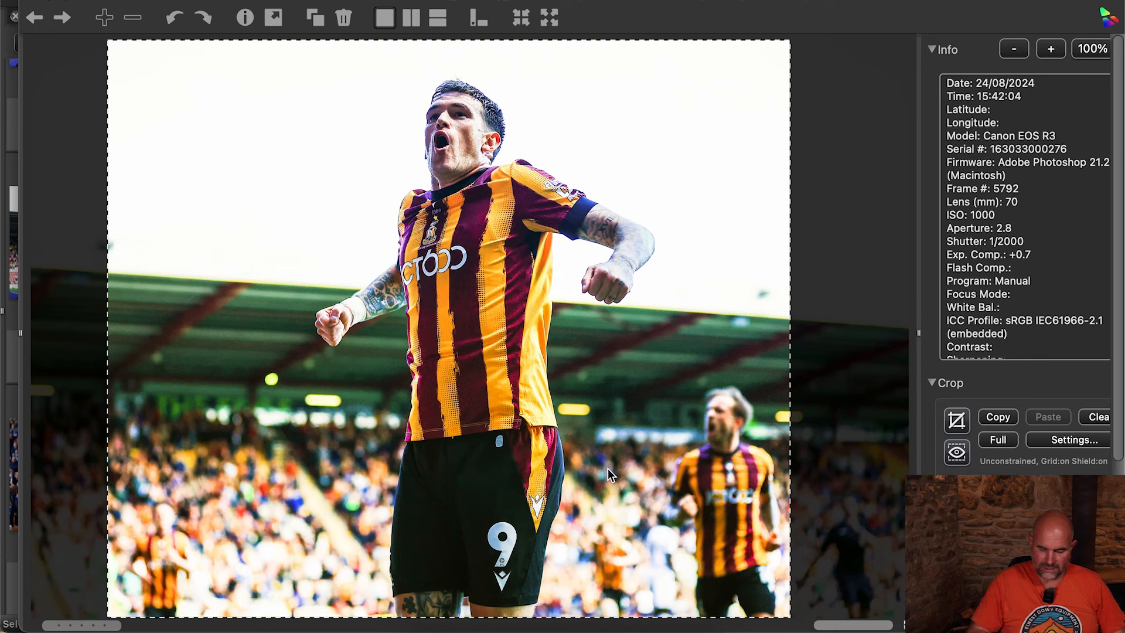
pyautogui.click(961, 420)
pyautogui.moveTo(111, 613); pyautogui.dragTo(275, 519)
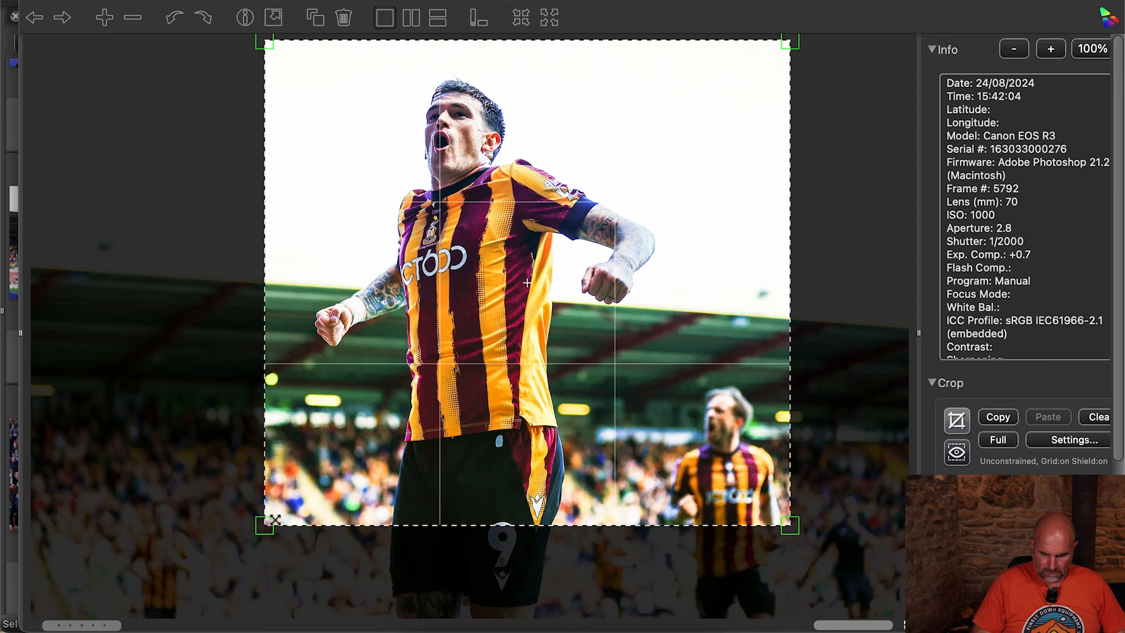
pyautogui.moveTo(792, 523); pyautogui.dragTo(680, 475)
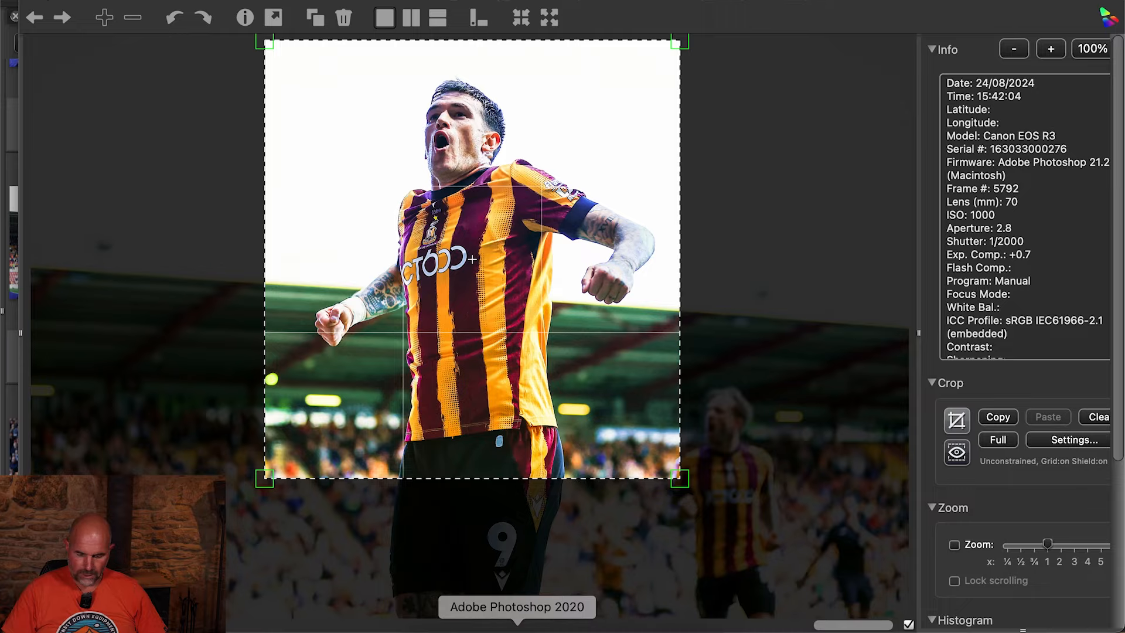
# - Switch back to Photoshop and compare the photo with and without its last adjustment
pyautogui.click(516, 626)
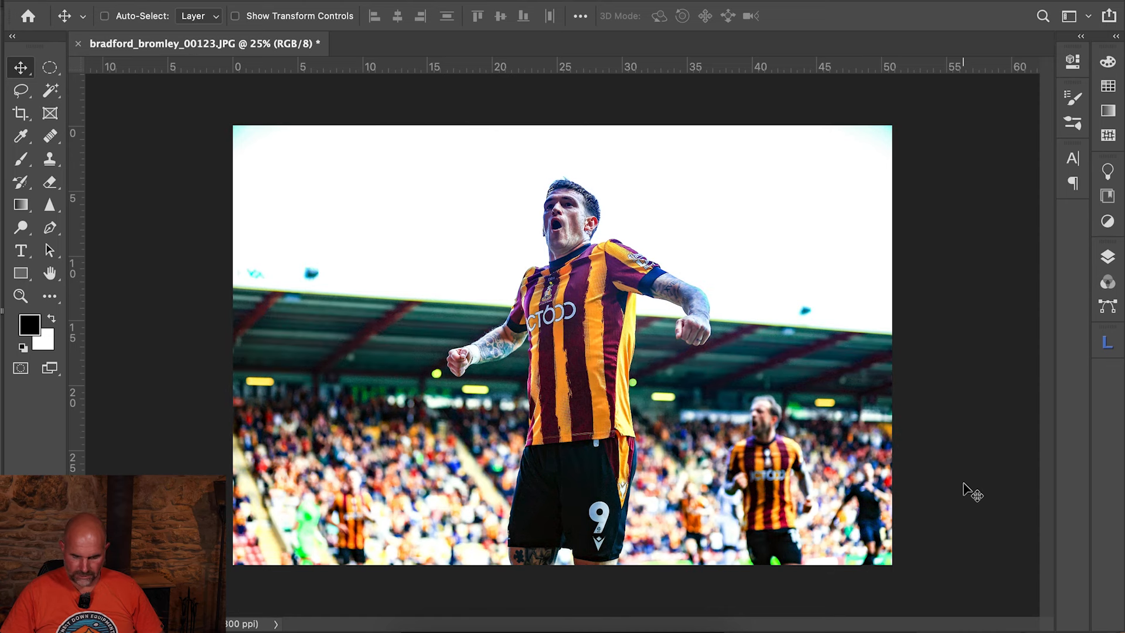
pyautogui.press('super+z')
pyautogui.press('super+shift+z')
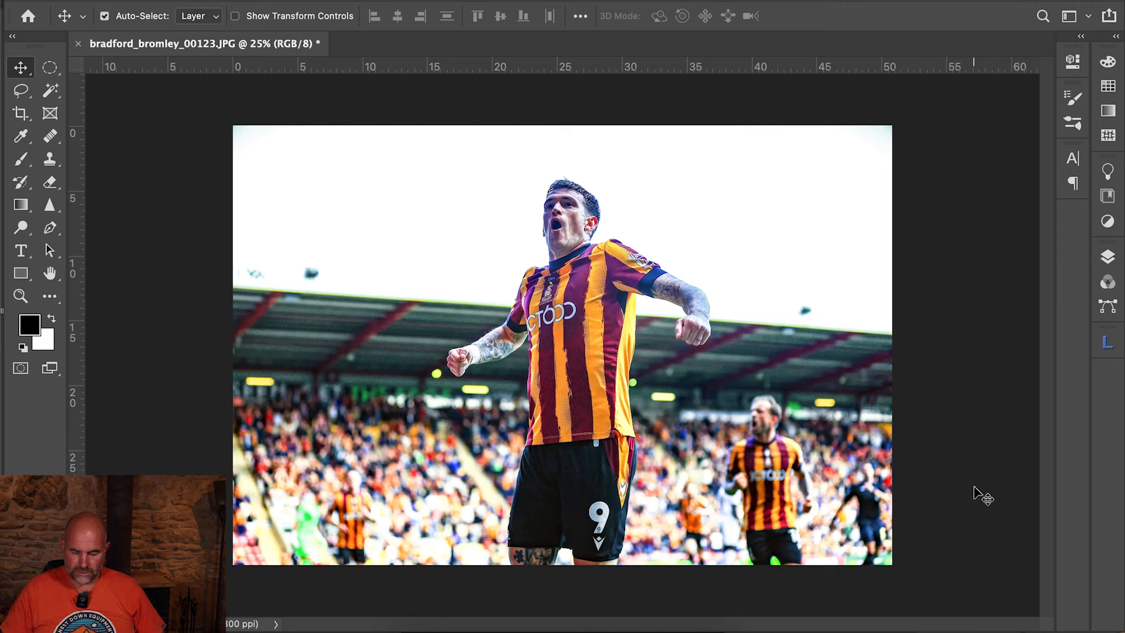
# - Try a Camera Raw adjustment on the photo with exposure +0.55, contrast +42 and shadows +36, and discard it
pyautogui.press('super+shift+a')
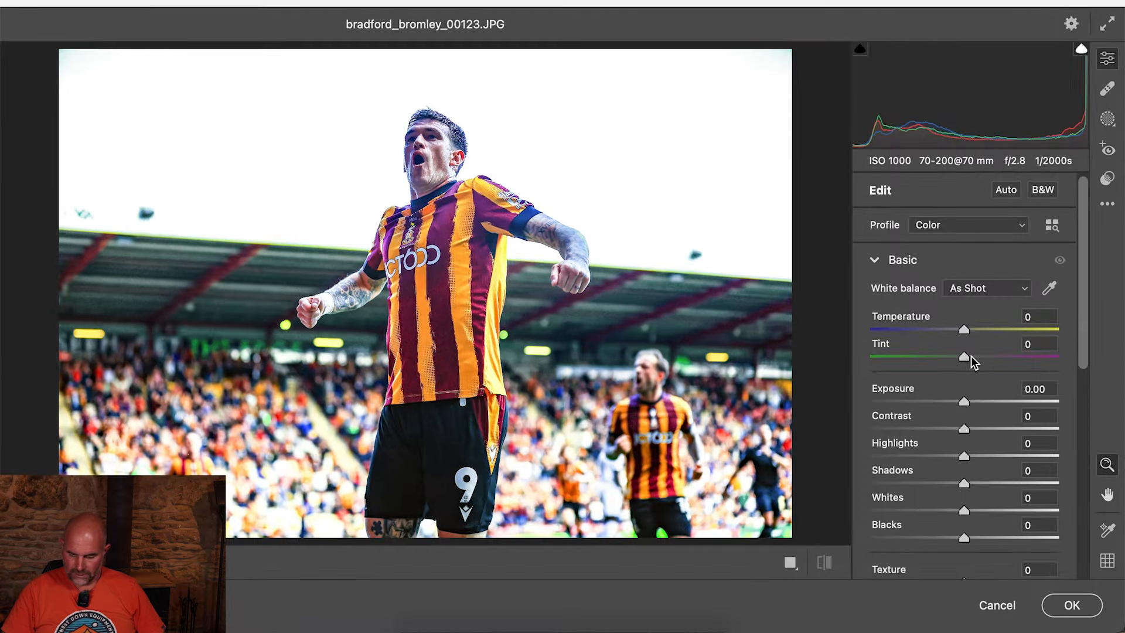
pyautogui.moveTo(1020, 400); pyautogui.dragTo(1004, 432)
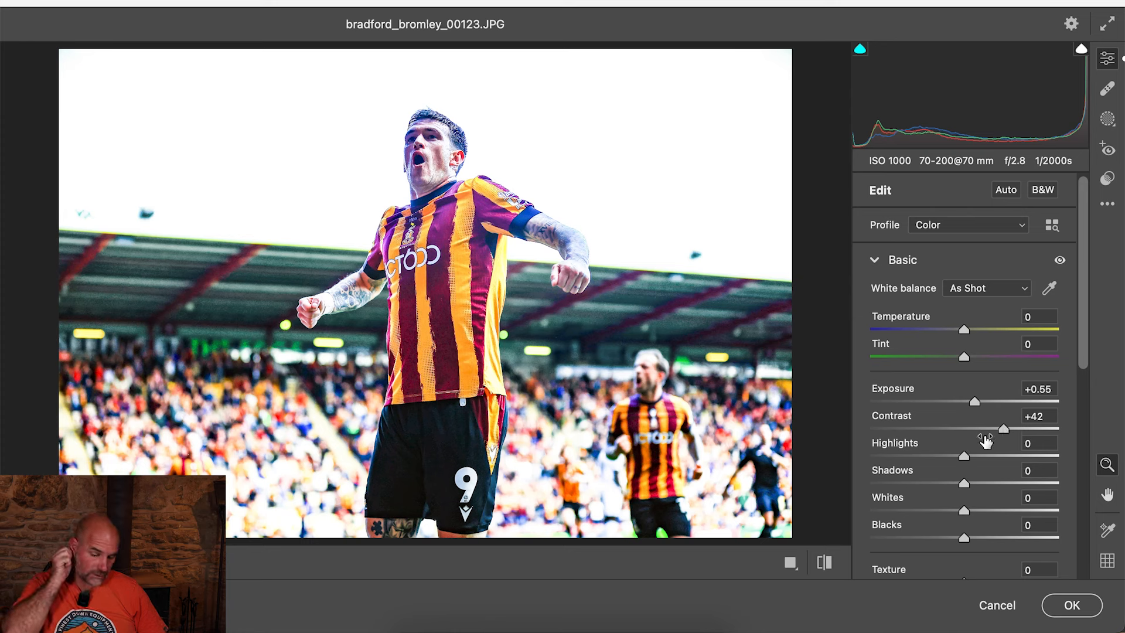
pyautogui.moveTo(985, 442)
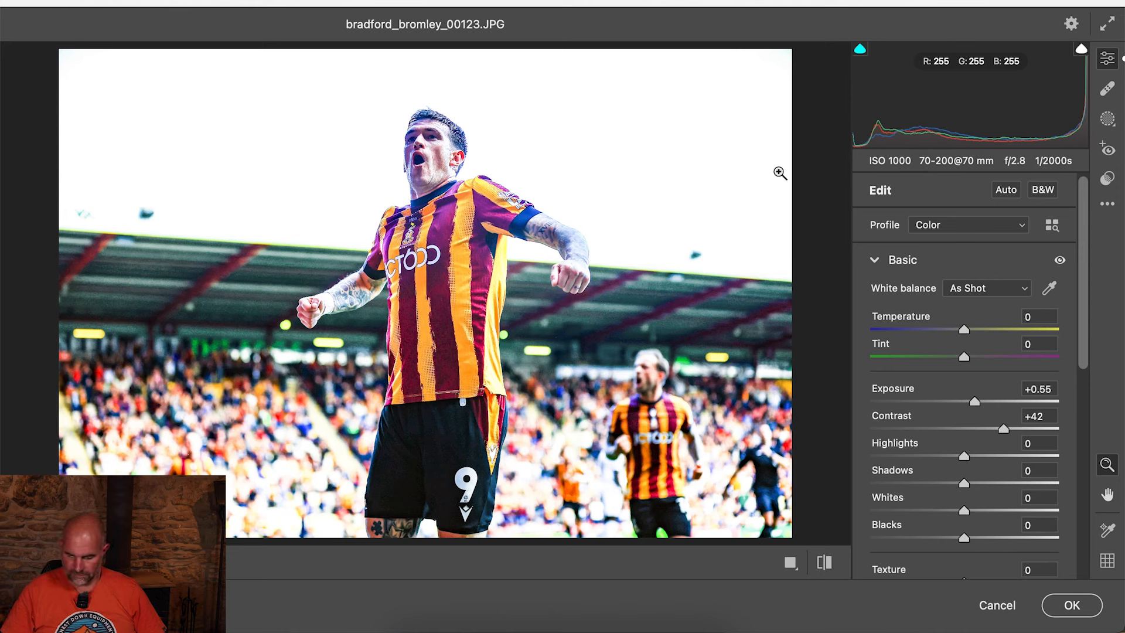
pyautogui.moveTo(964, 483); pyautogui.dragTo(998, 482)
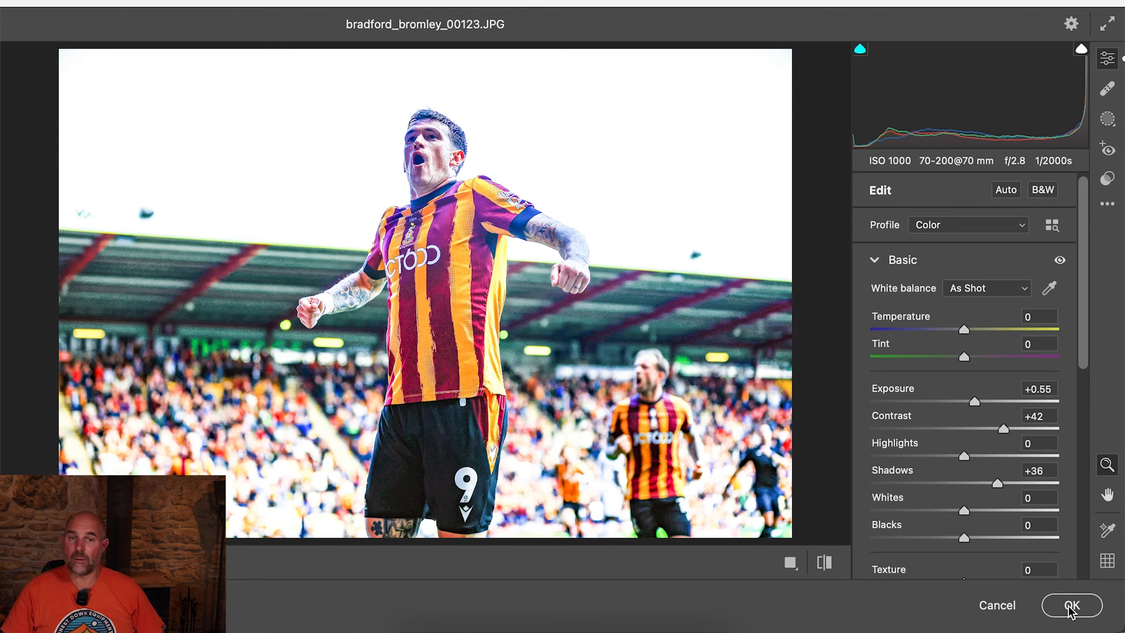
pyautogui.click(999, 608)
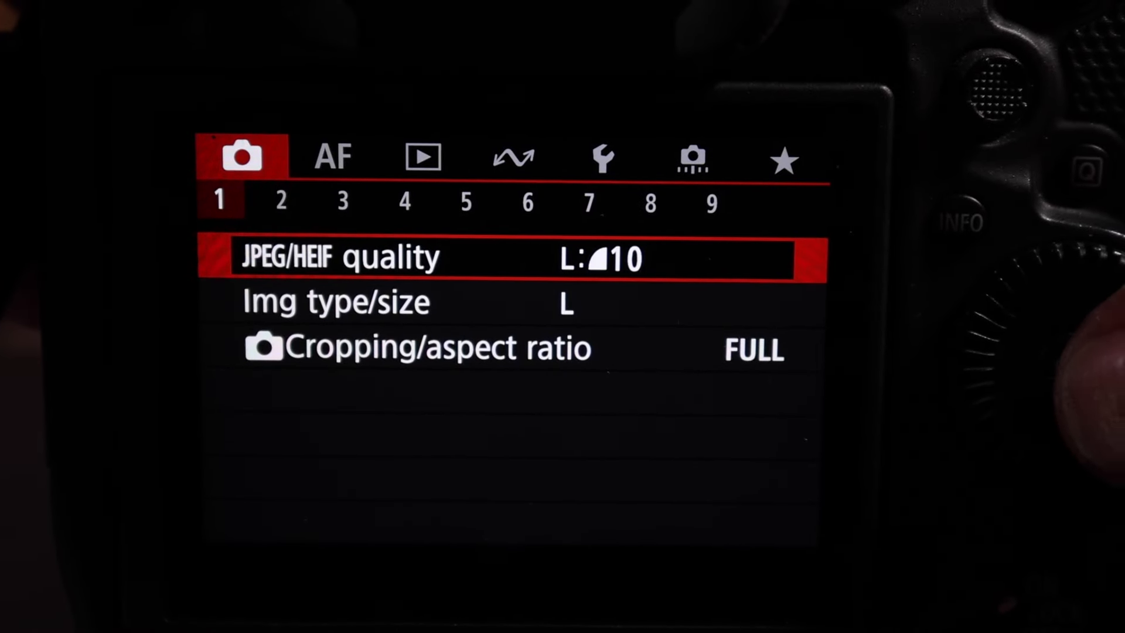
pyautogui.press('Return')
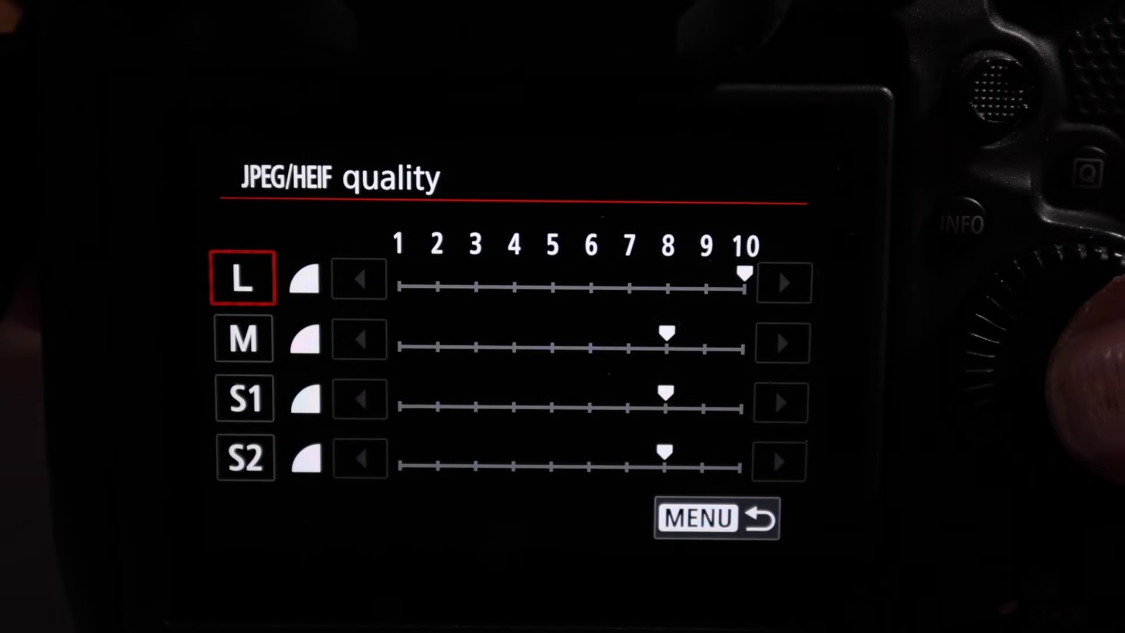
pyautogui.press('Return')
pyautogui.press('Right')
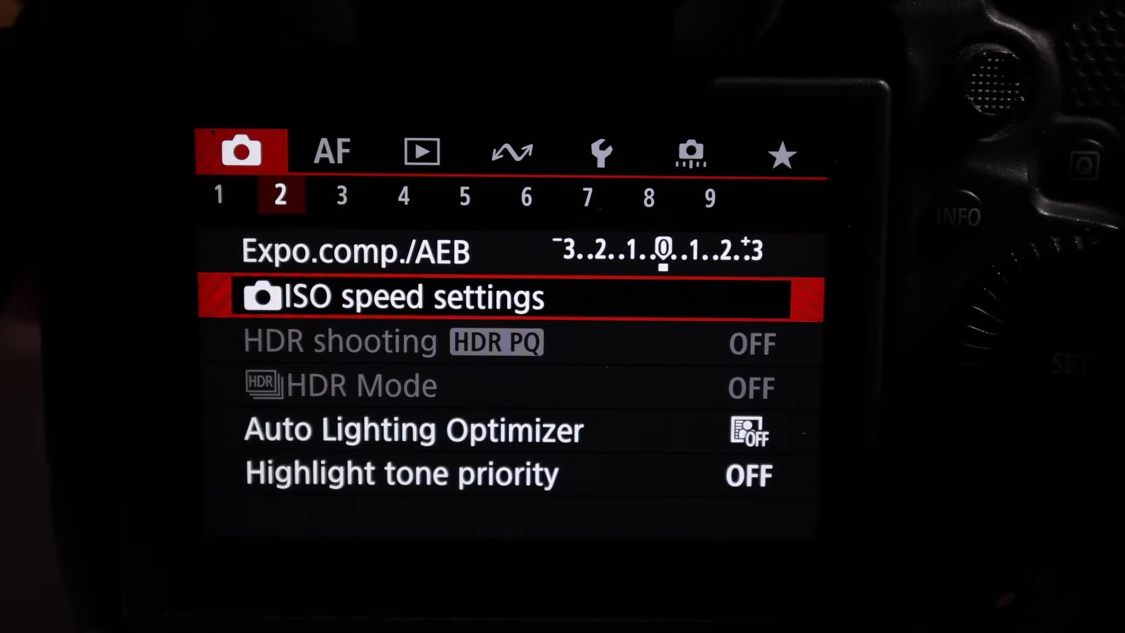
pyautogui.press('Right')
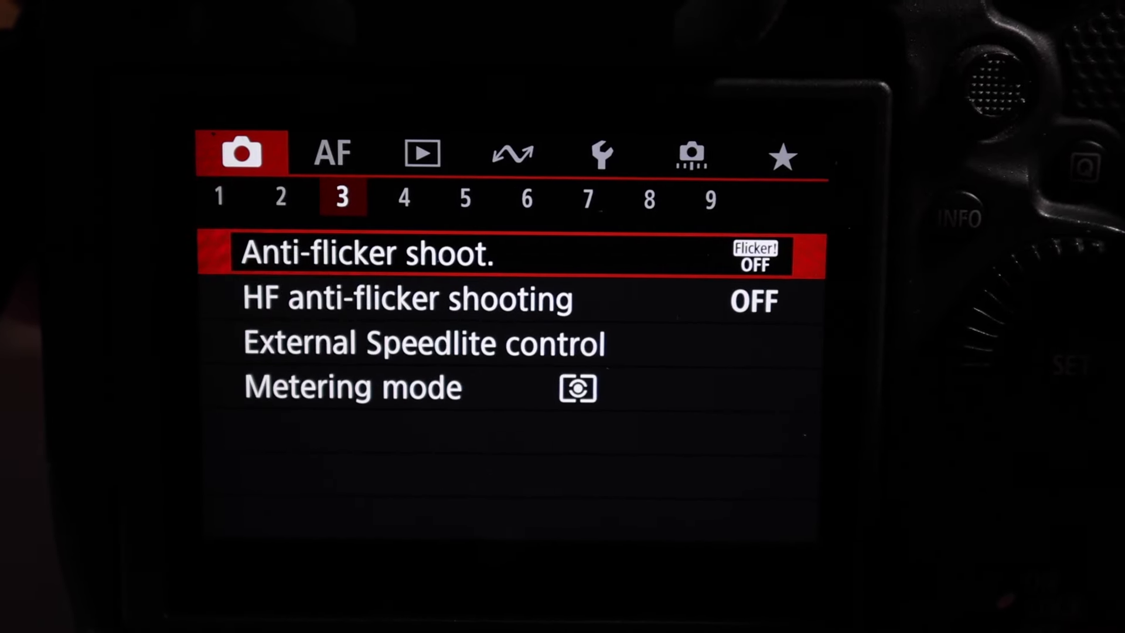
pyautogui.press('Right')
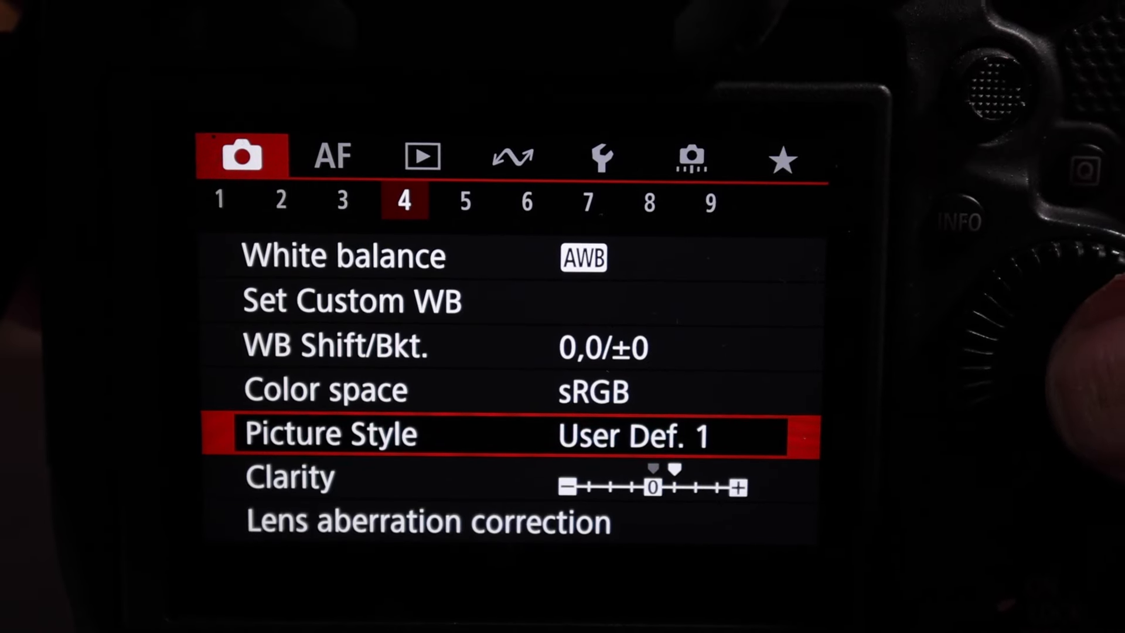
pyautogui.press('Return')
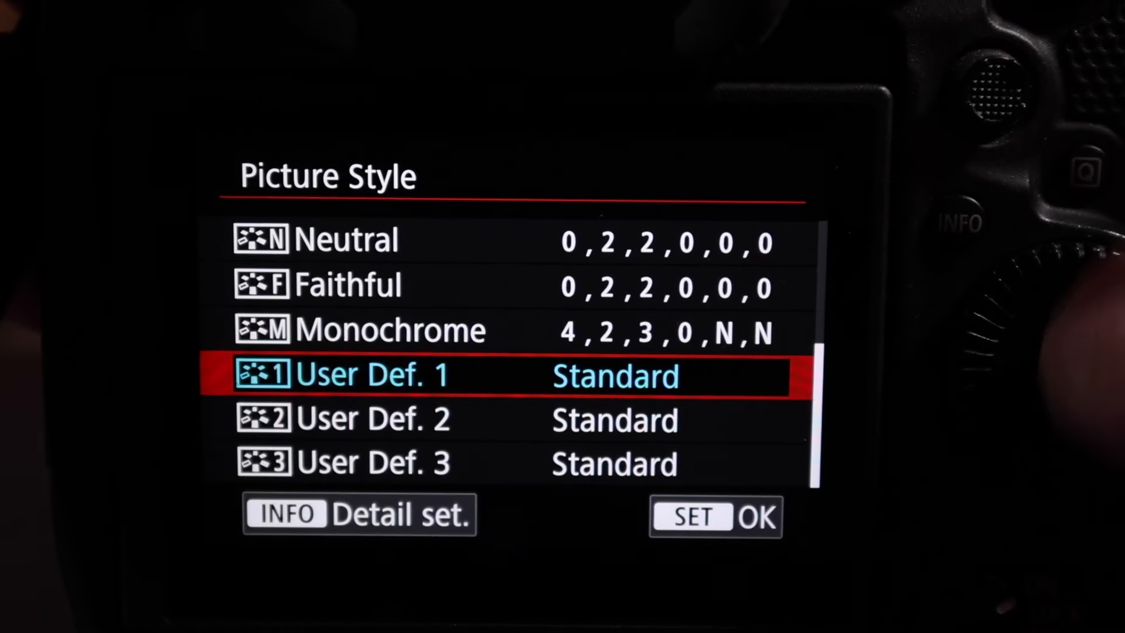
pyautogui.press('Up')
pyautogui.press('Up')
pyautogui.press('Up')
pyautogui.press('Up')
pyautogui.press('Up')
pyautogui.press('Up')
pyautogui.press('Up')
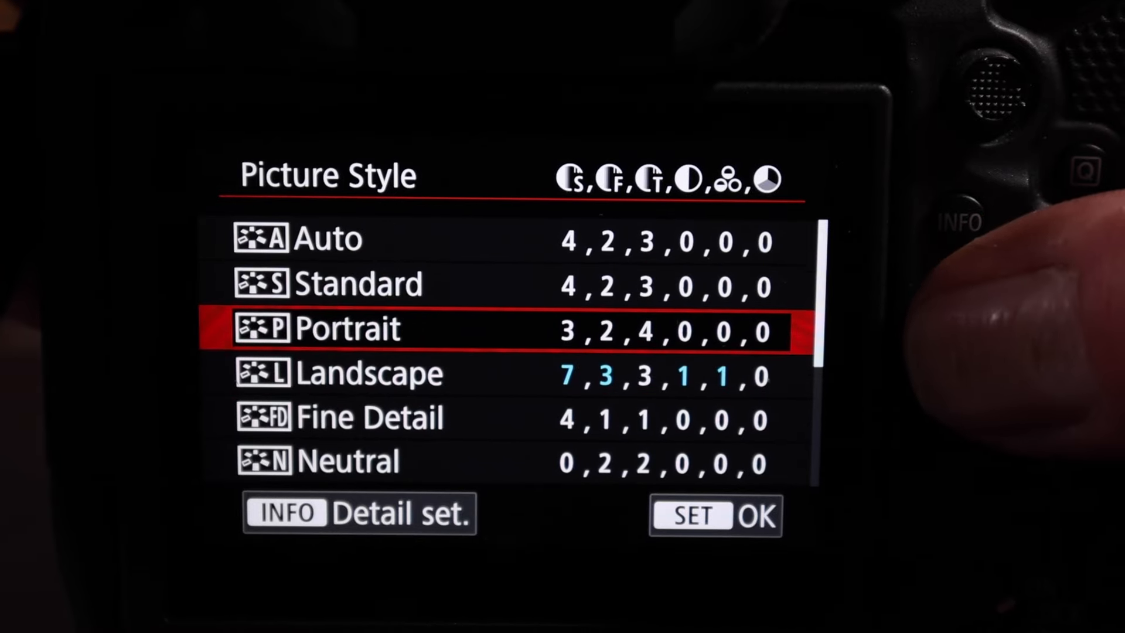
pyautogui.press('Down')
pyautogui.press('Down')
pyautogui.press('Down')
pyautogui.press('Down')
pyautogui.press('Down')
pyautogui.press('Down')
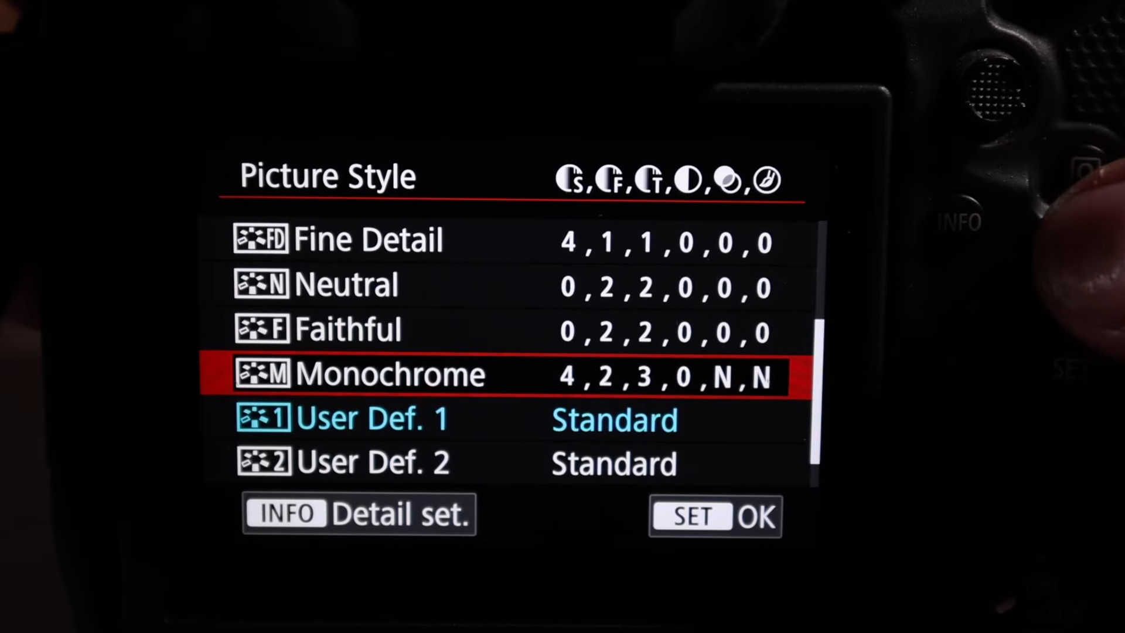
pyautogui.press('Down')
pyautogui.press('Return')
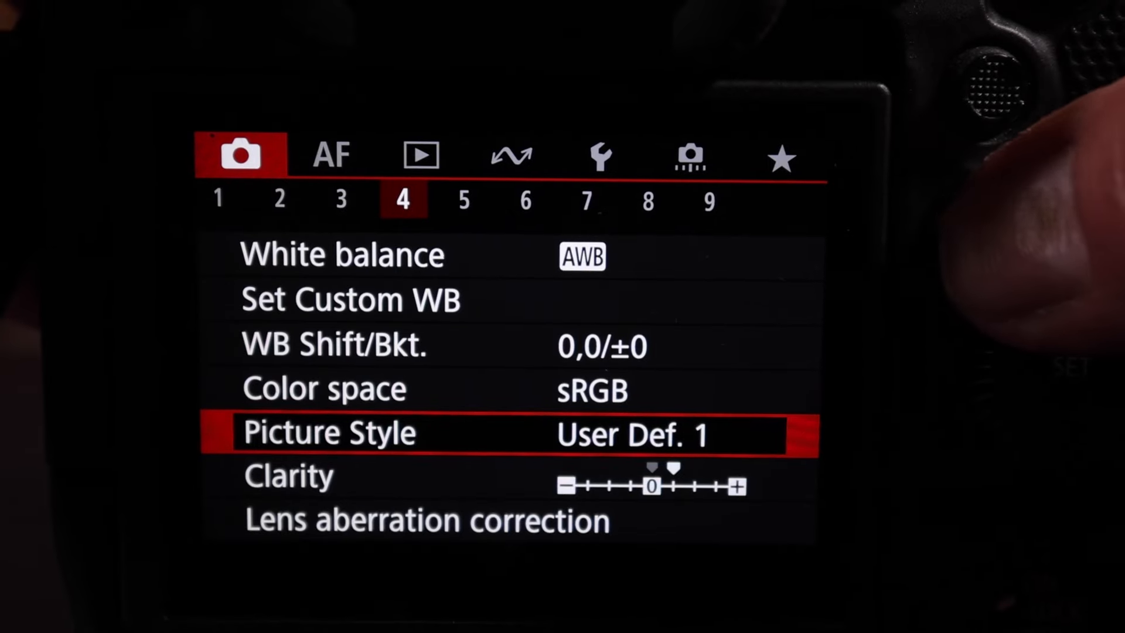
pyautogui.press('Return')
pyautogui.press('i')
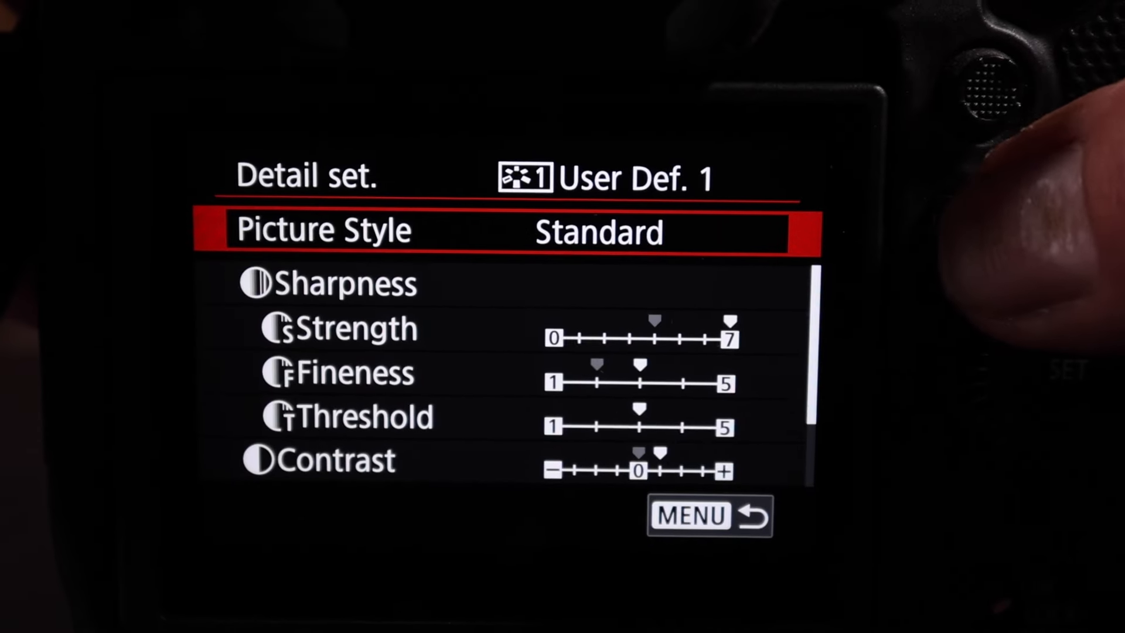
pyautogui.press('Down')
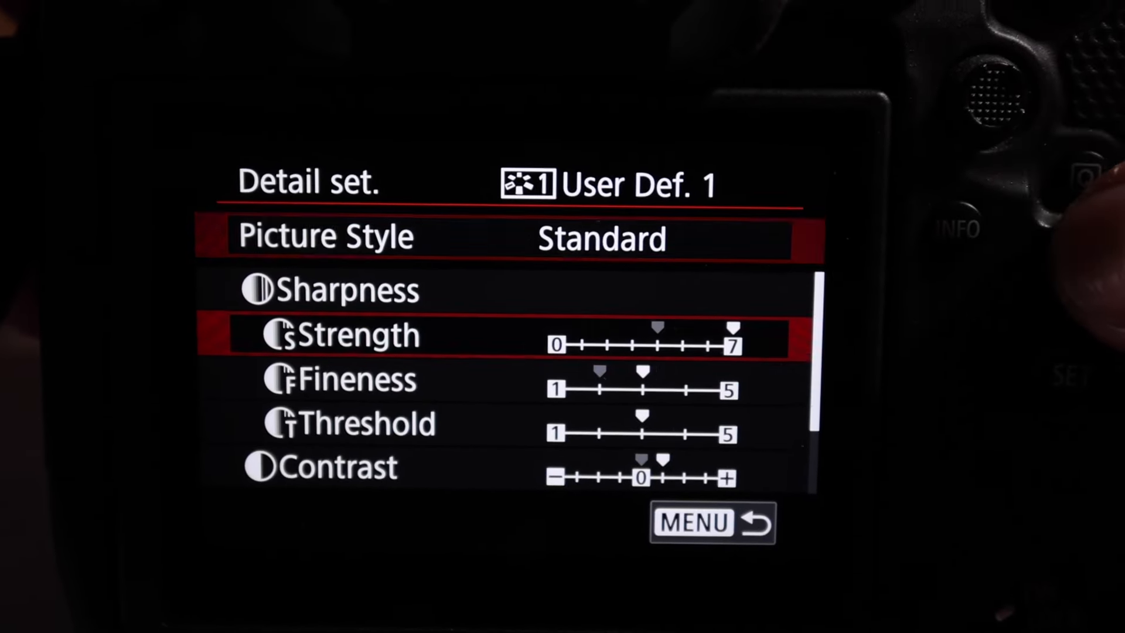
pyautogui.press('Return')
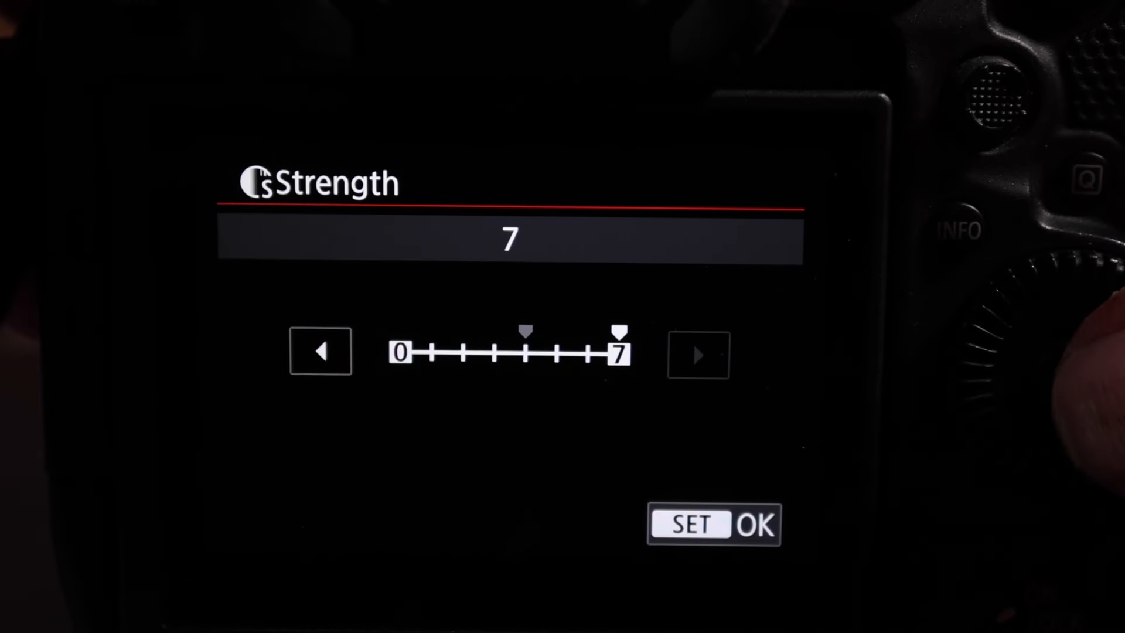
pyautogui.press('Return')
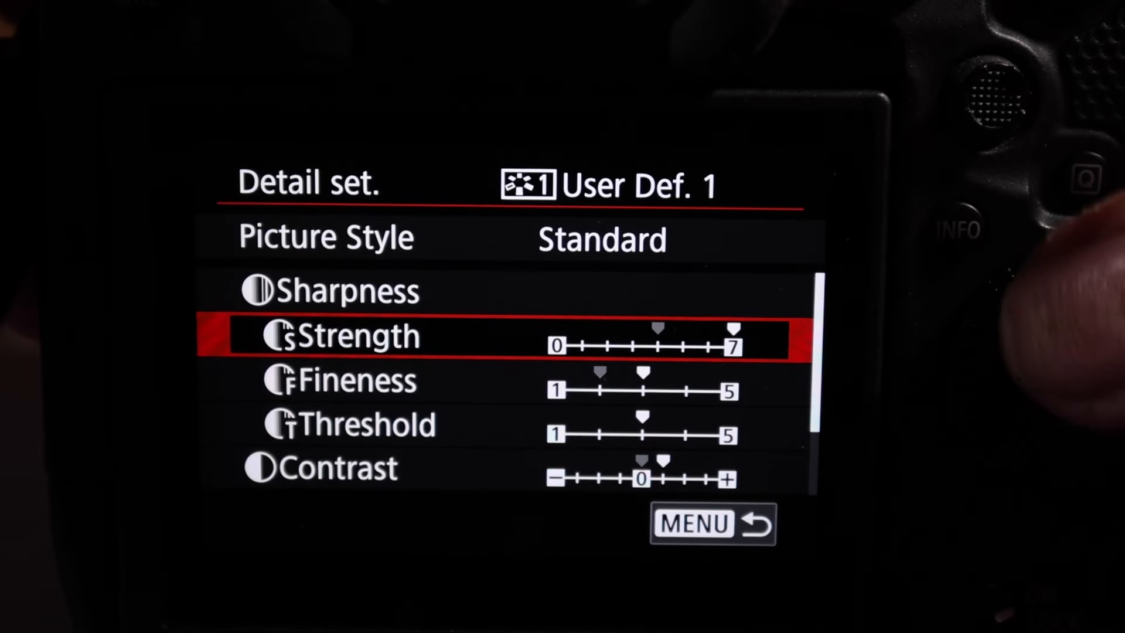
pyautogui.press('Down')
pyautogui.press('Return')
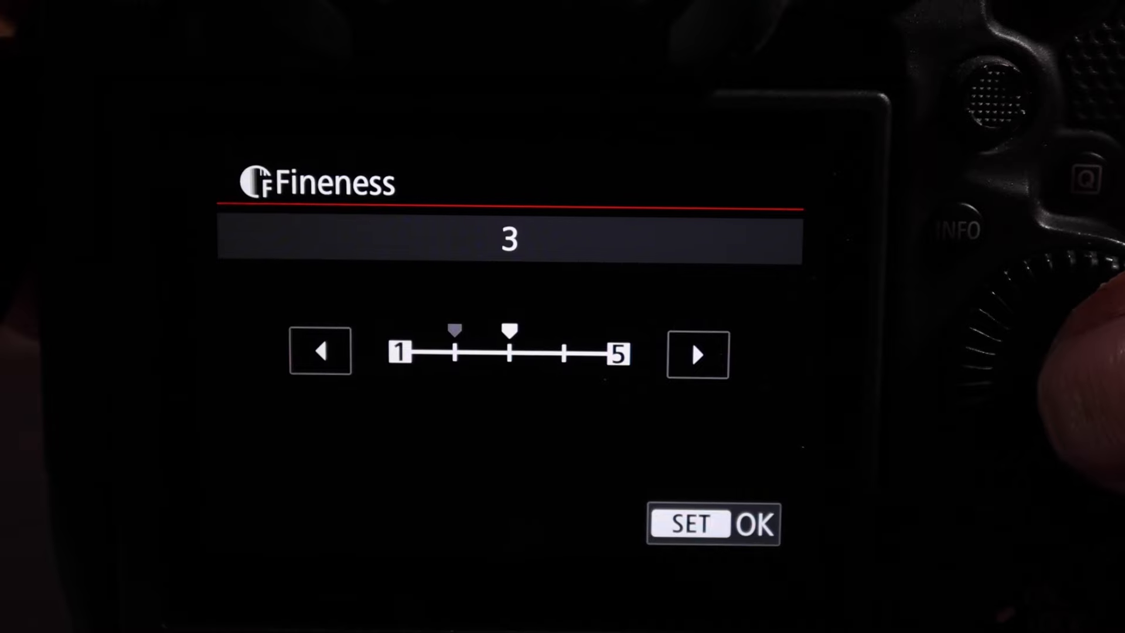
pyautogui.press('Return')
pyautogui.press('Down')
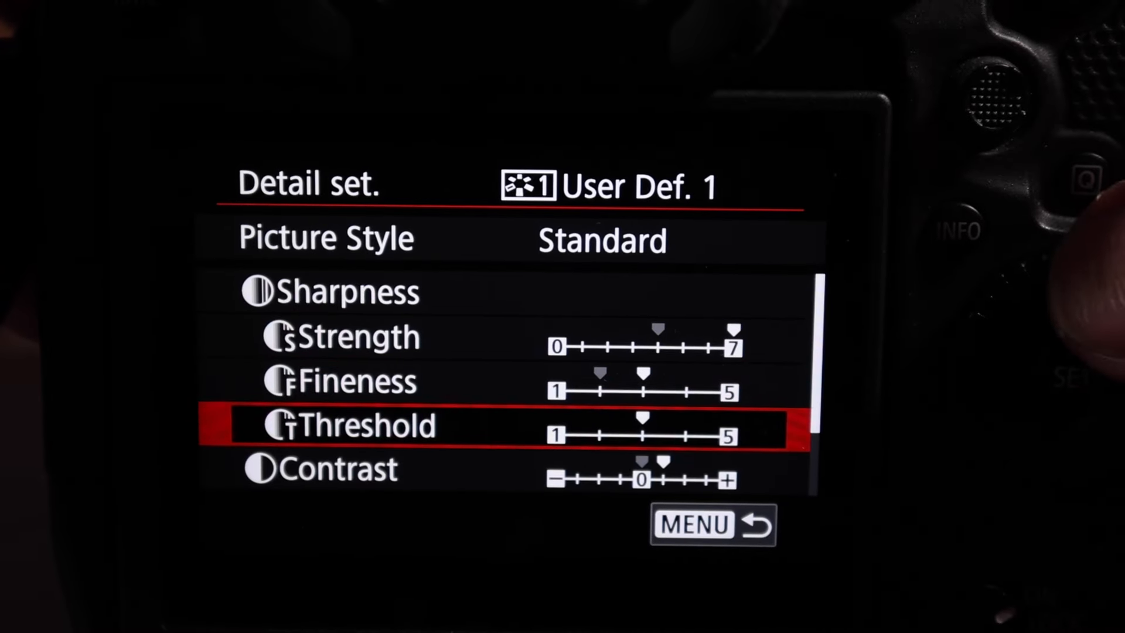
pyautogui.press('Return')
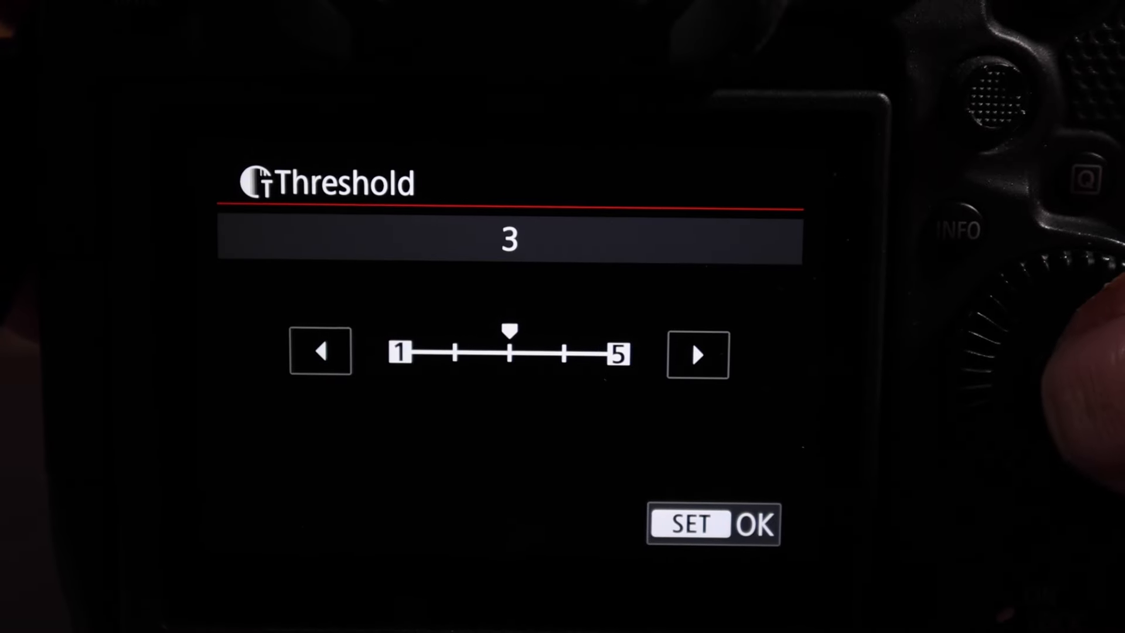
pyautogui.press('Return')
pyautogui.press('Down')
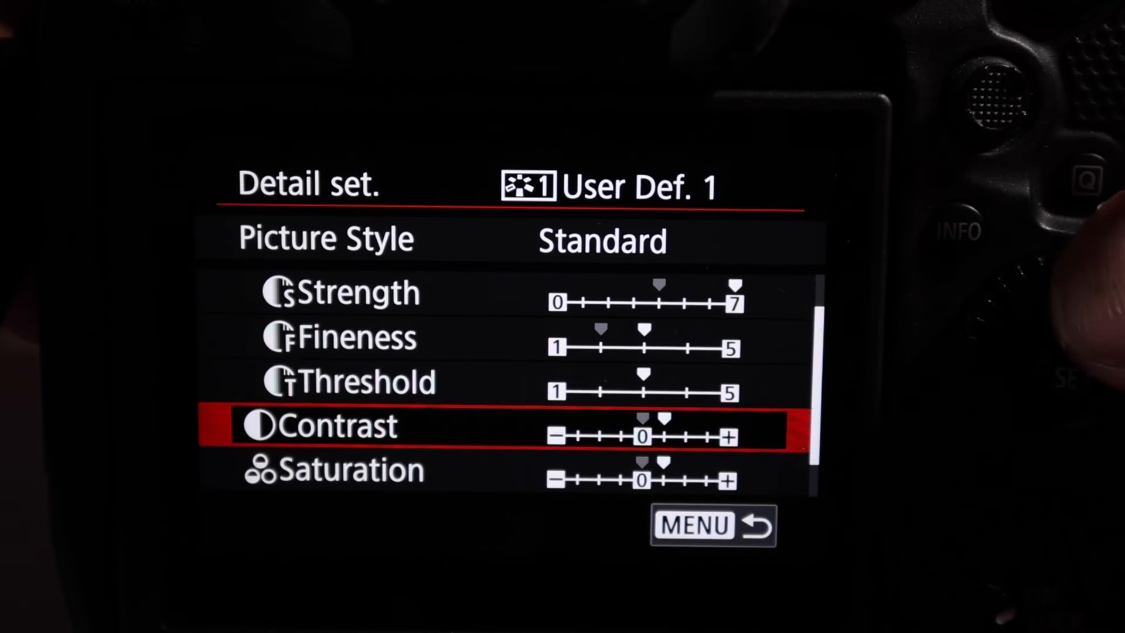
pyautogui.press('Return')
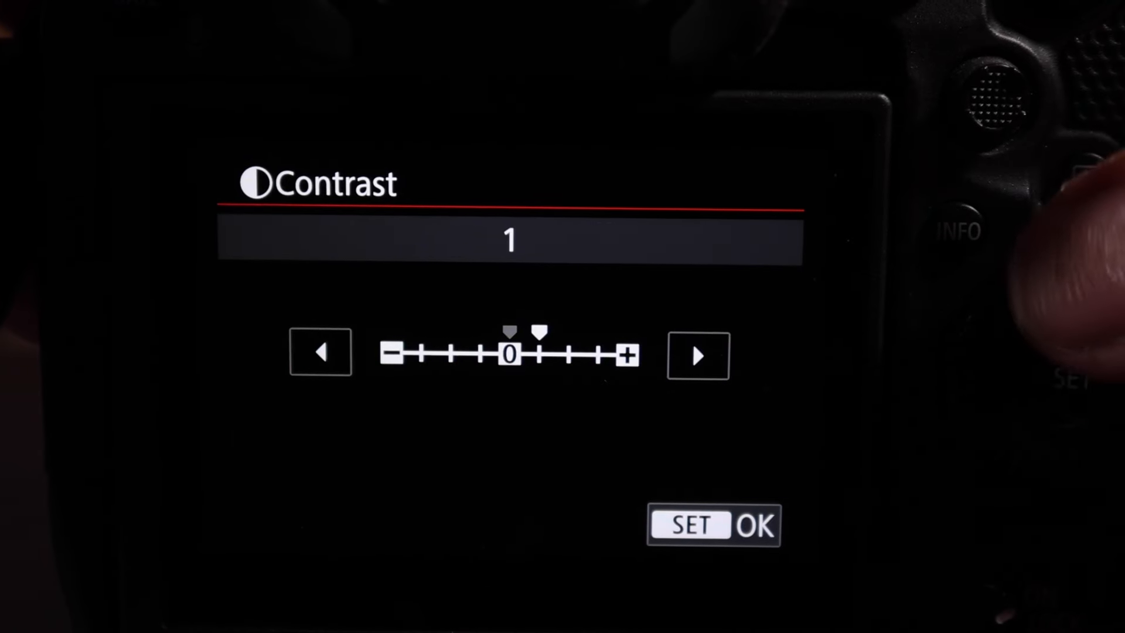
pyautogui.press('Return')
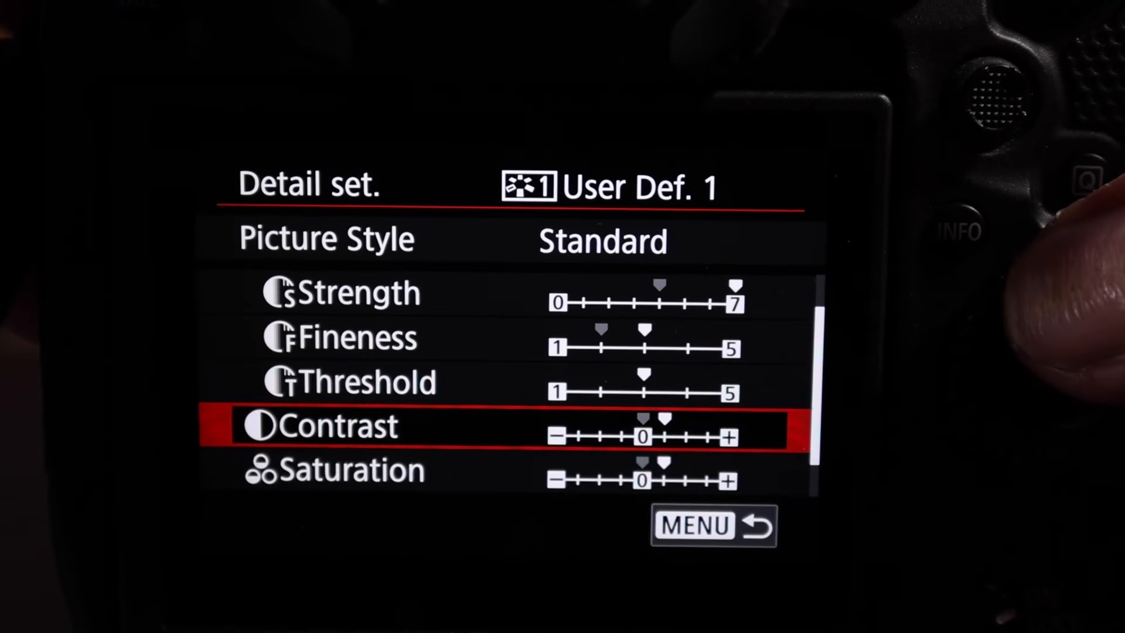
pyautogui.press('Down')
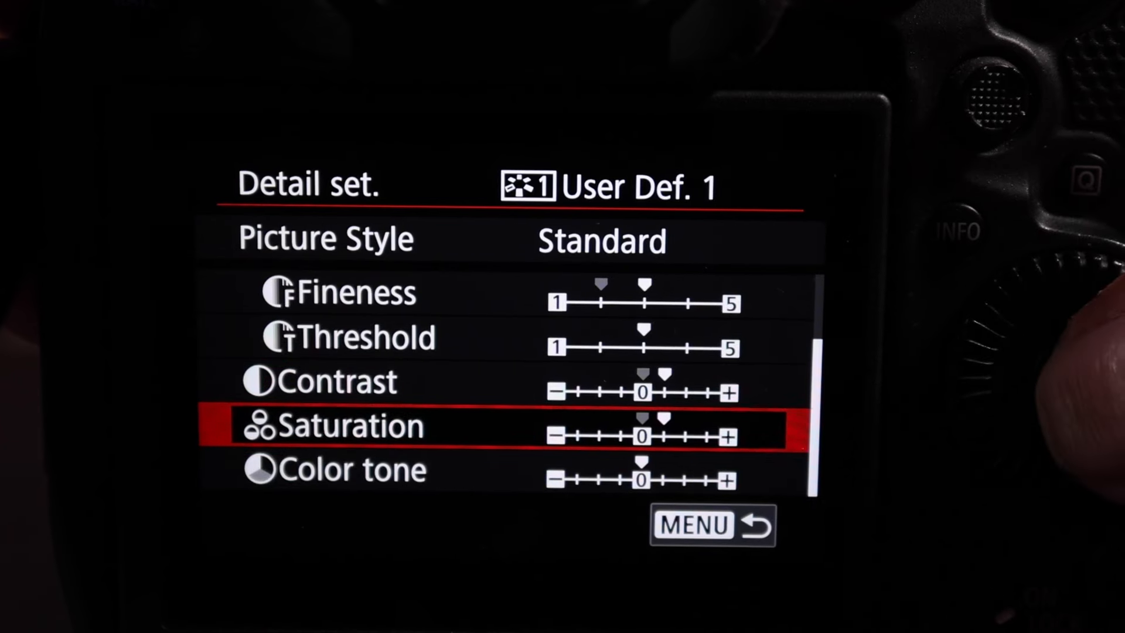
pyautogui.press('Return')
pyautogui.press('Return')
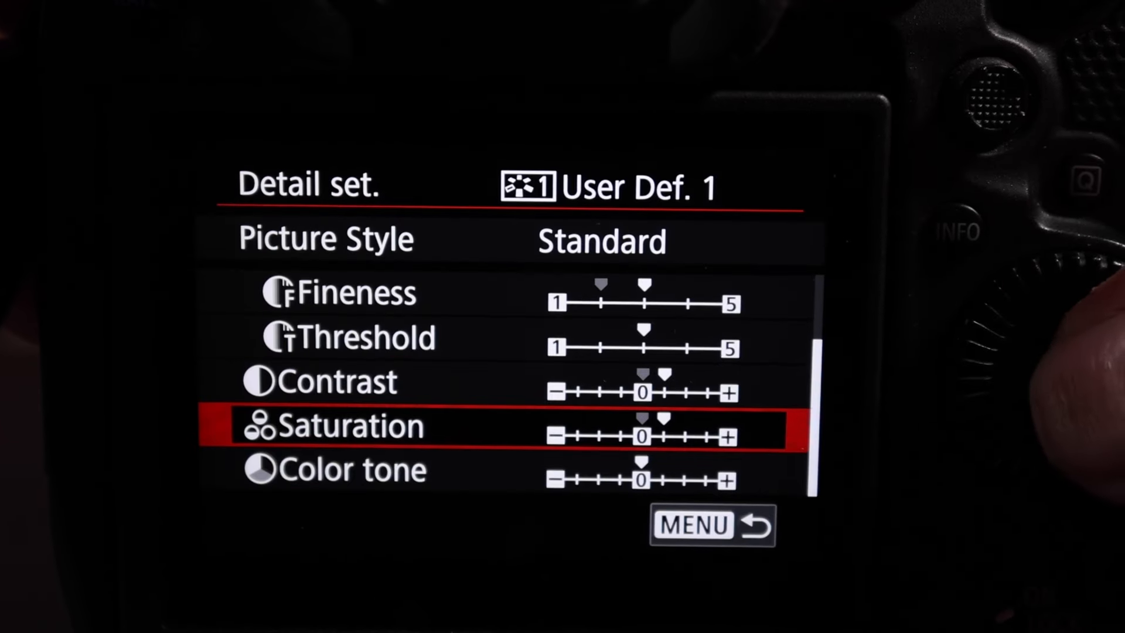
pyautogui.press('Down')
pyautogui.press('Return')
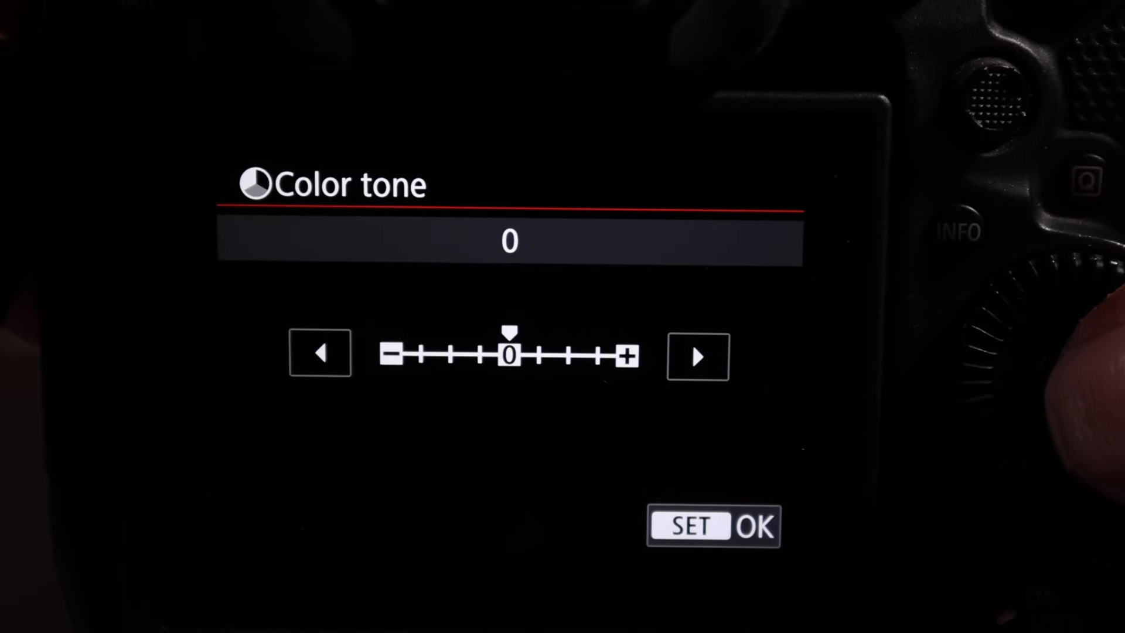
pyautogui.press('Return')
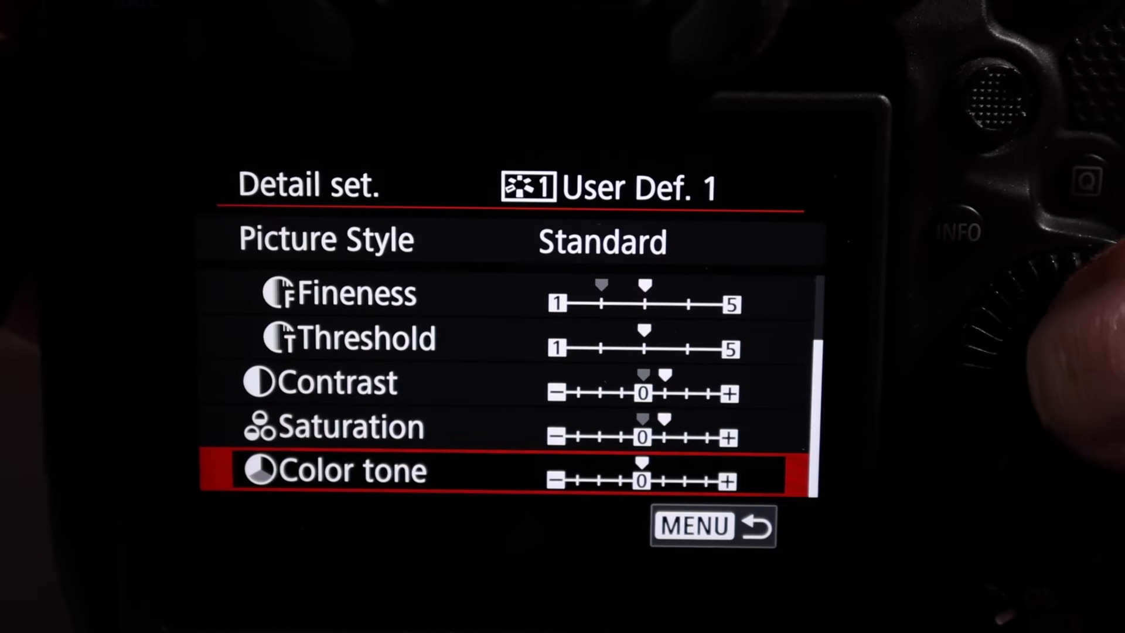
pyautogui.press('Up')
pyautogui.press('Up')
pyautogui.press('Up')
pyautogui.press('Up')
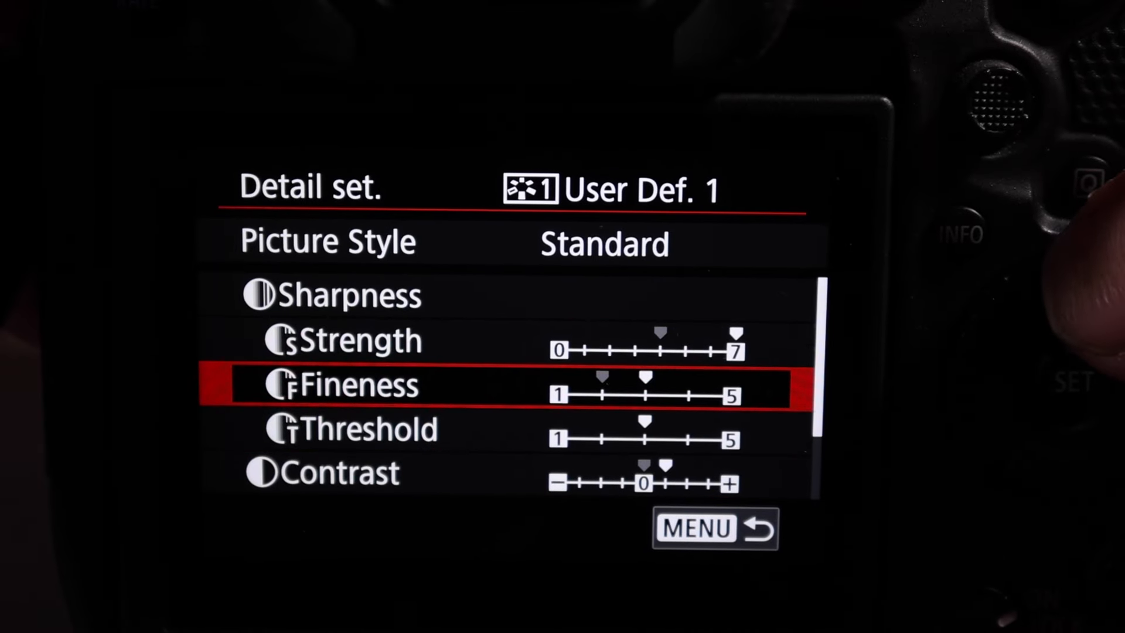
pyautogui.press('Up')
pyautogui.press('Return')
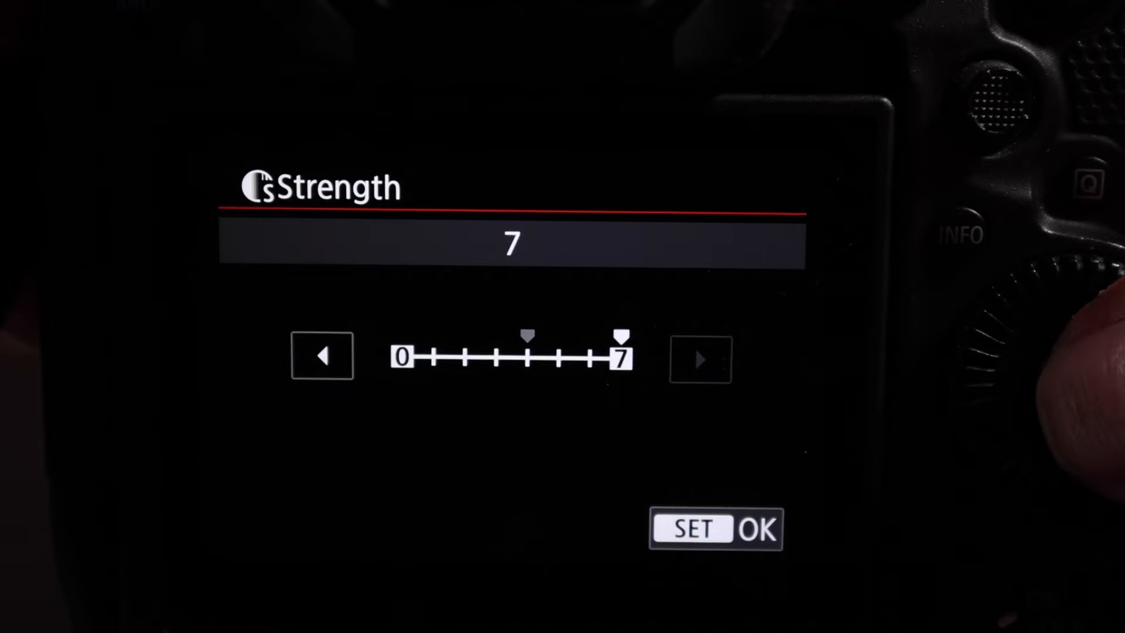
pyautogui.press('Return')
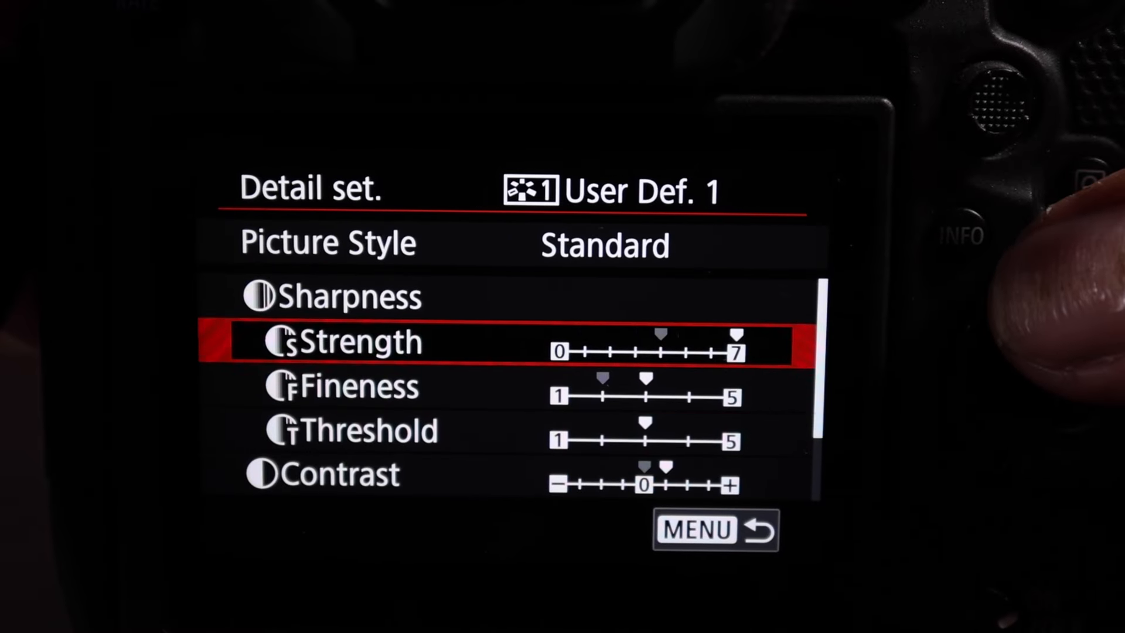
pyautogui.press('Down')
pyautogui.press('Return')
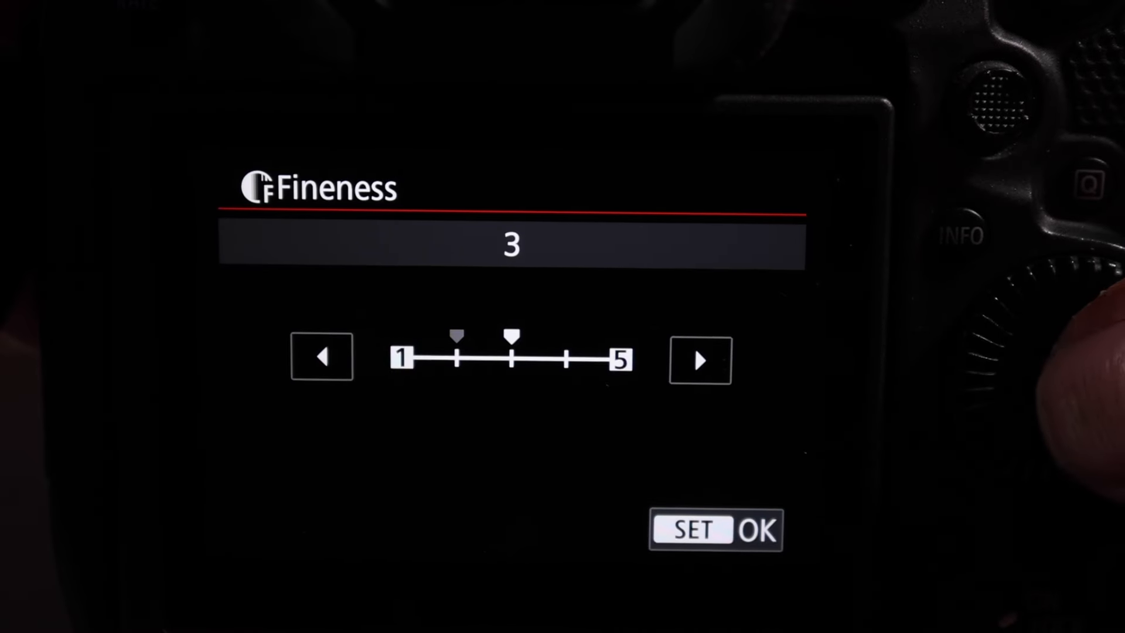
pyautogui.press('Return')
pyautogui.press('Down')
pyautogui.press('Return')
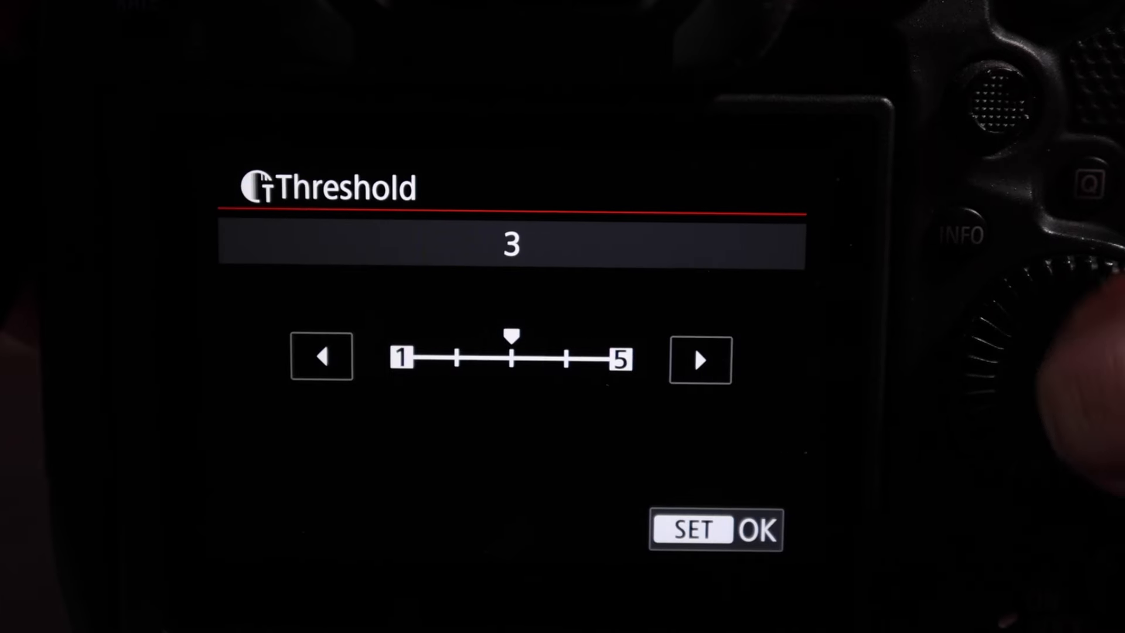
pyautogui.press('Return')
pyautogui.press('Down')
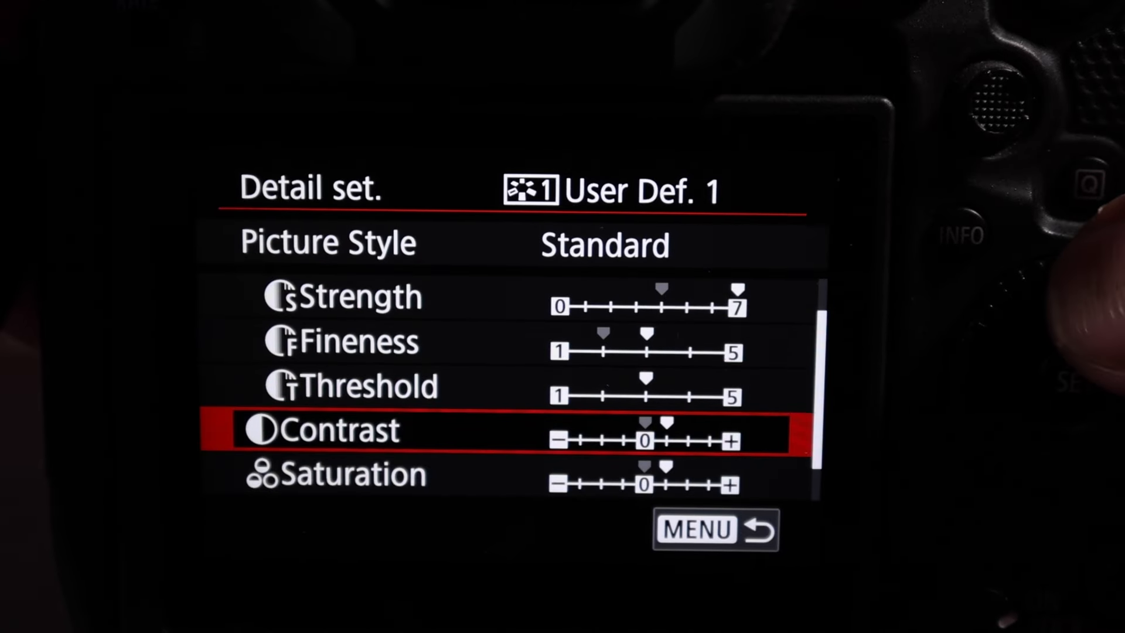
pyautogui.press('Return')
pyautogui.press('Return')
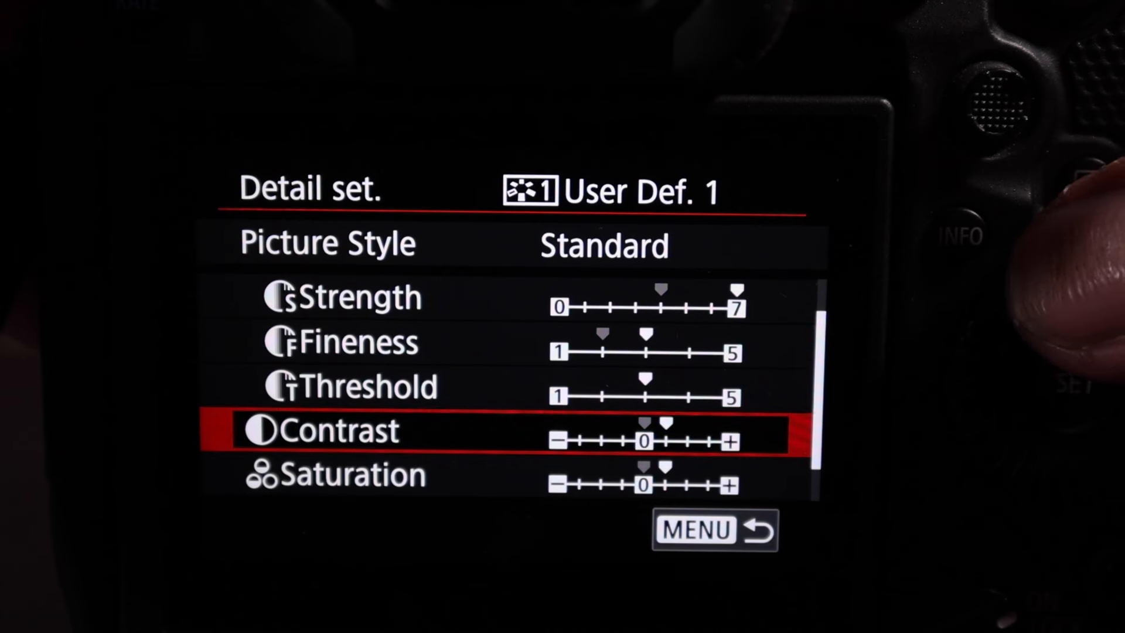
pyautogui.press('Down')
pyautogui.press('Return')
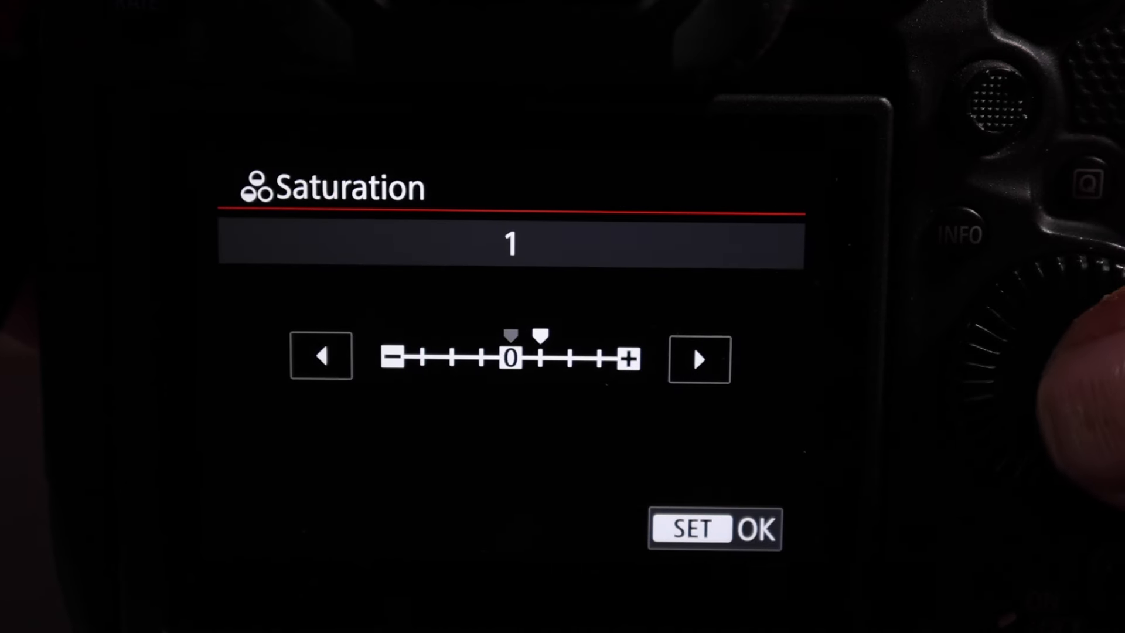
pyautogui.press('Return')
pyautogui.press('Down')
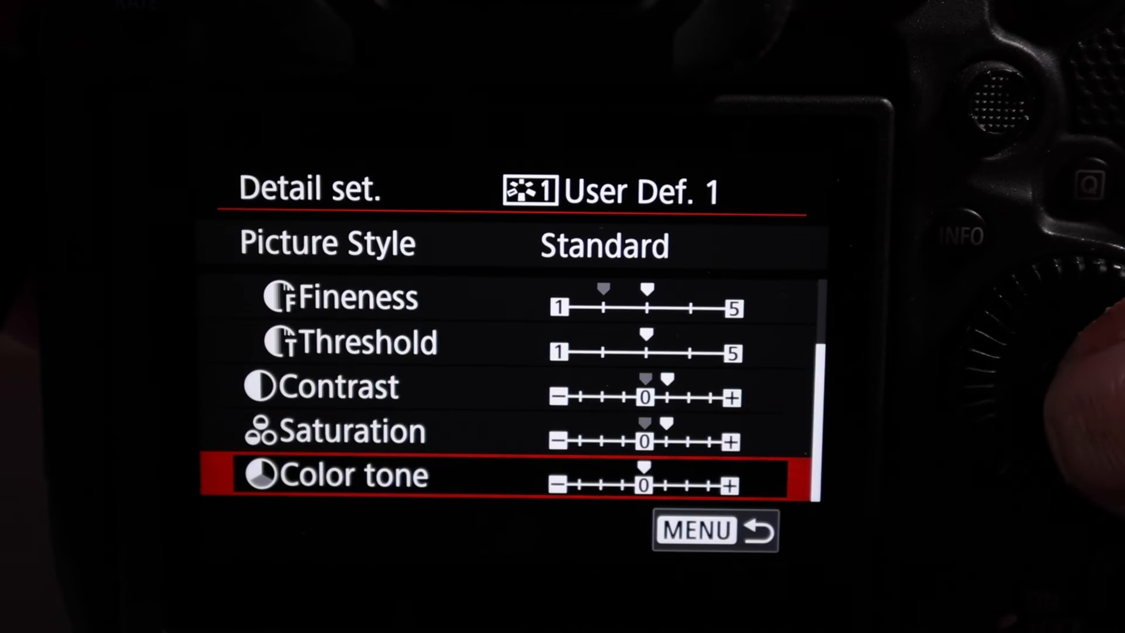
pyautogui.press('Return')
pyautogui.press('Return')
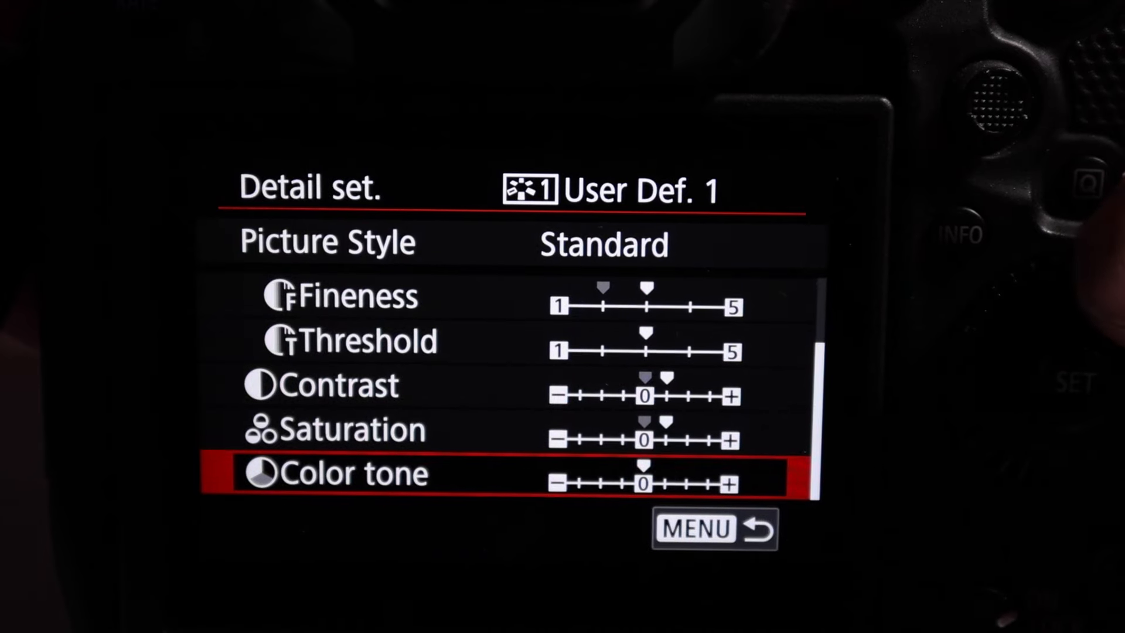
pyautogui.press('Escape')
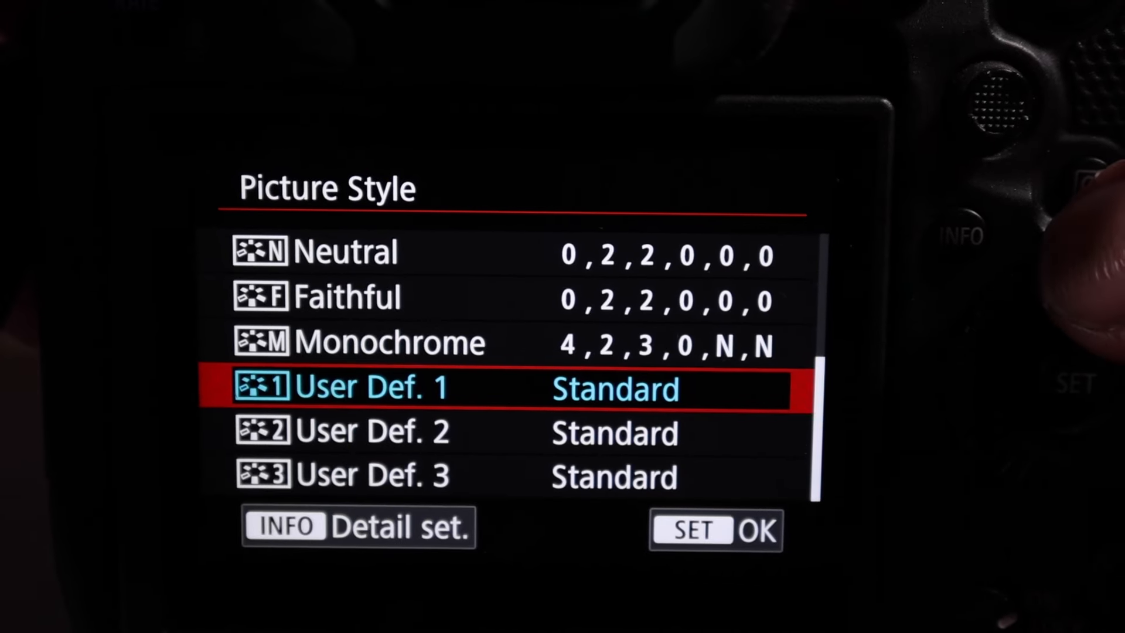
pyautogui.press('Return')
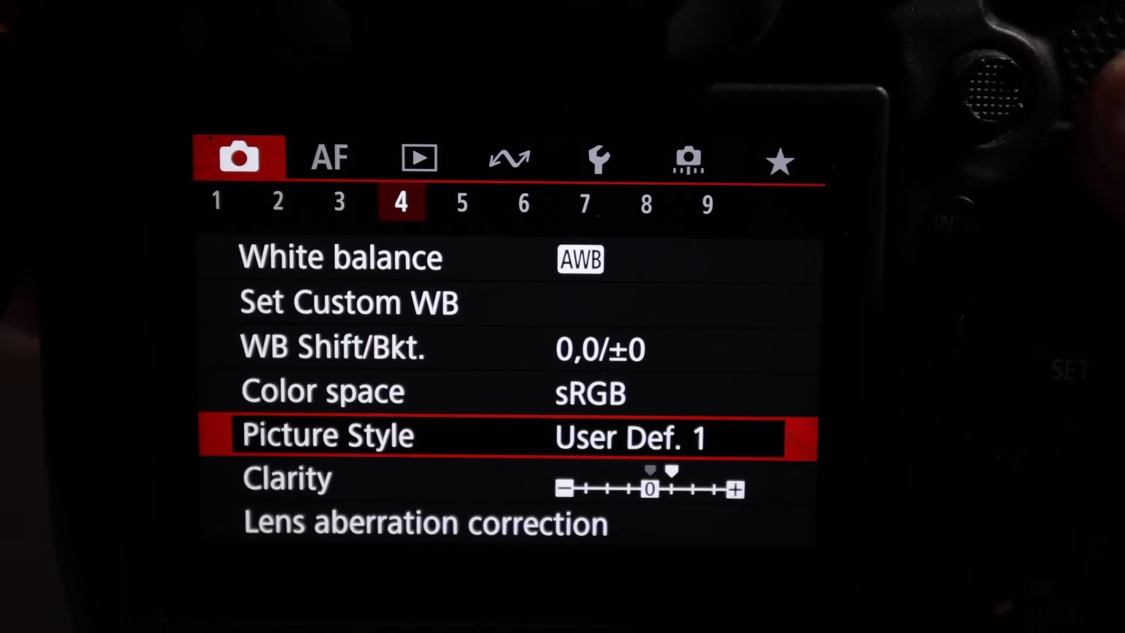
pyautogui.press('Right')
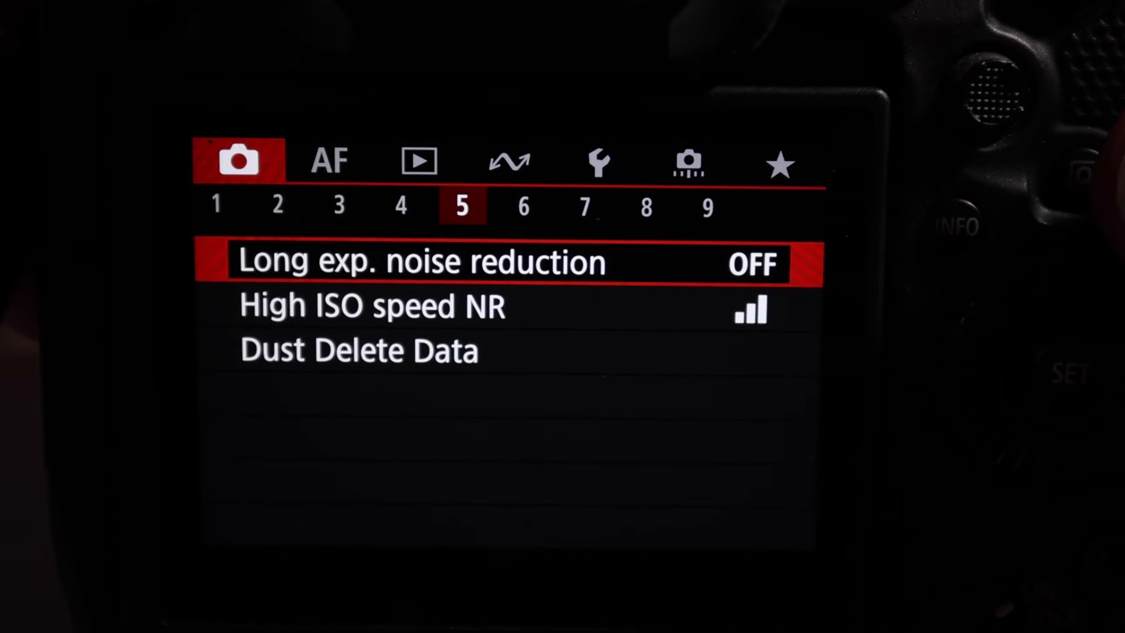
pyautogui.press('Right')
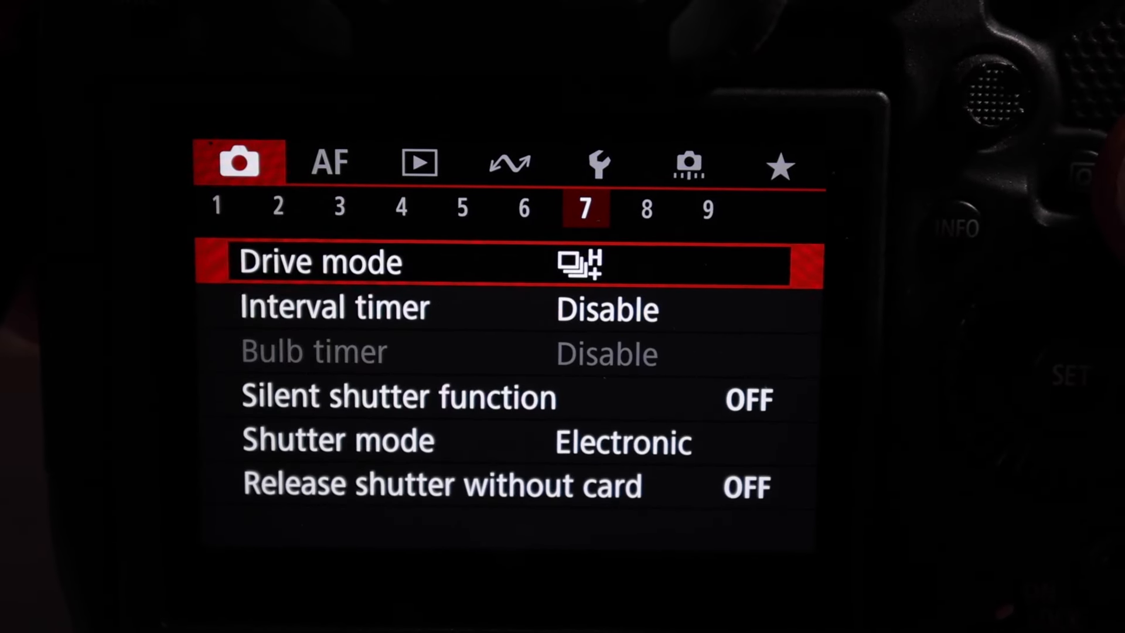
pyautogui.press('Right')
pyautogui.press('Right')
pyautogui.press('Right')
pyautogui.press('Left')
pyautogui.press('Left')
pyautogui.press('Left')
pyautogui.press('Left')
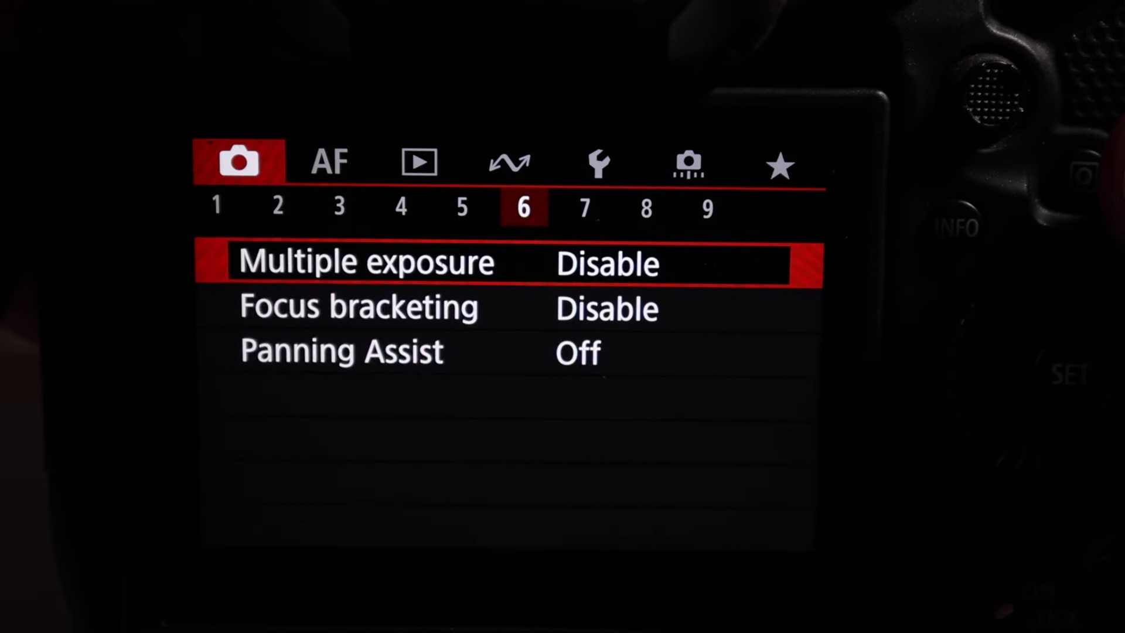
pyautogui.press('Left')
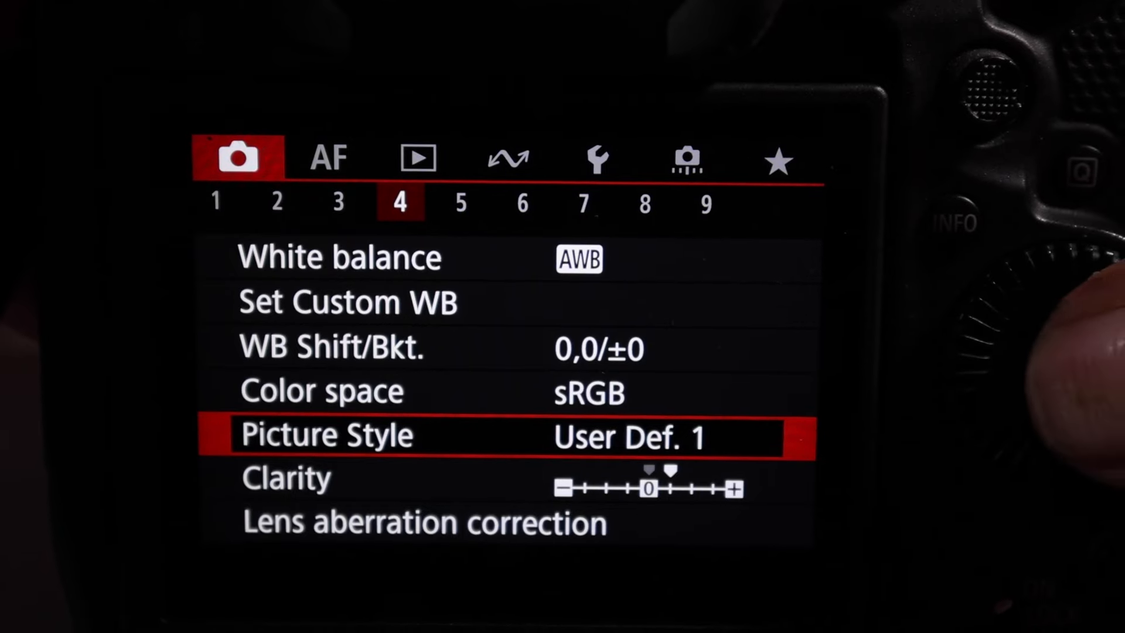
pyautogui.press('Return')
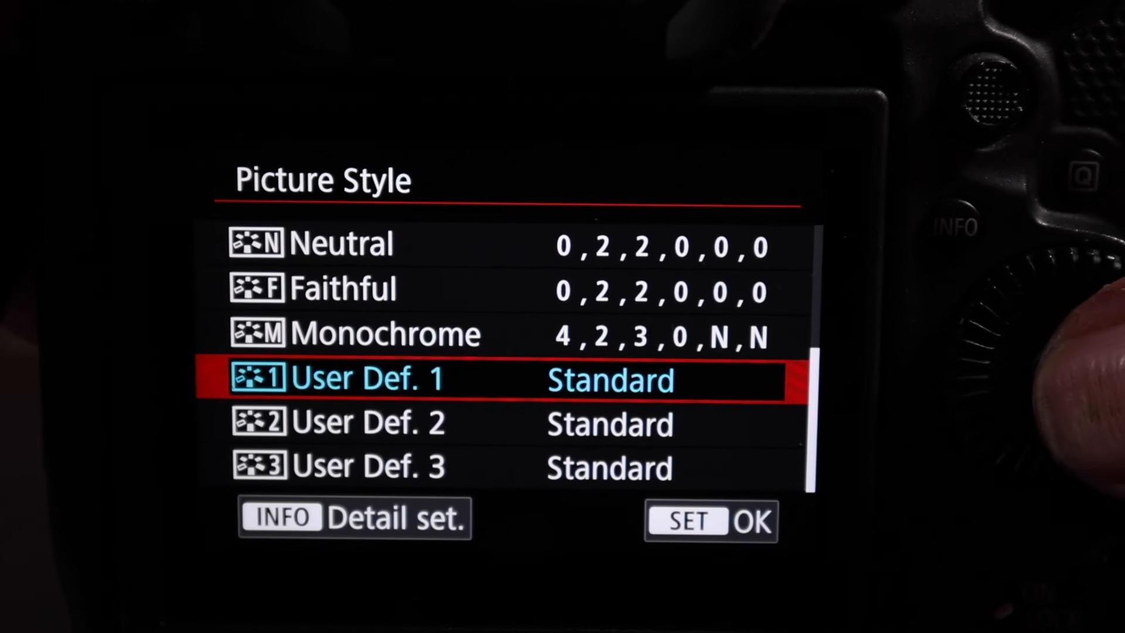